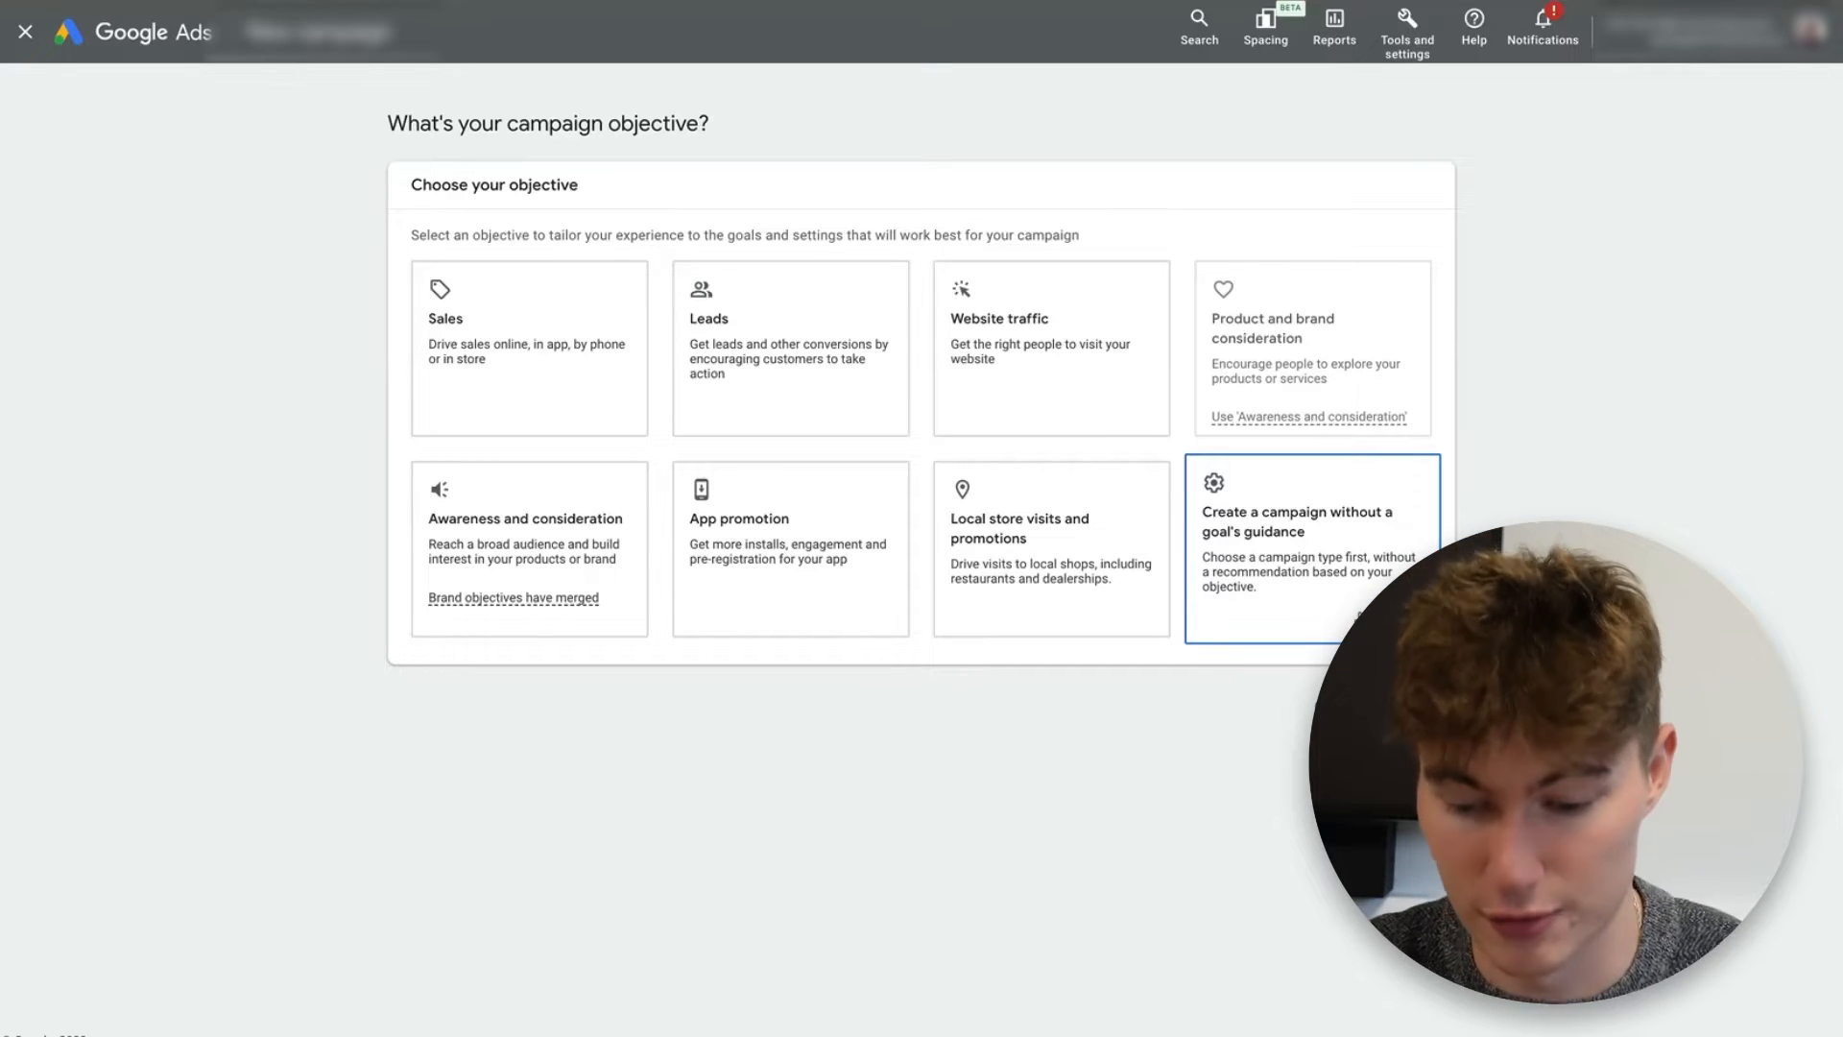
- Choose a campaign without a goal's guidance, with Video as the campaign type and Drive conversions as the subtype
{"action": "left_click", "coordinate": [1354, 615]}
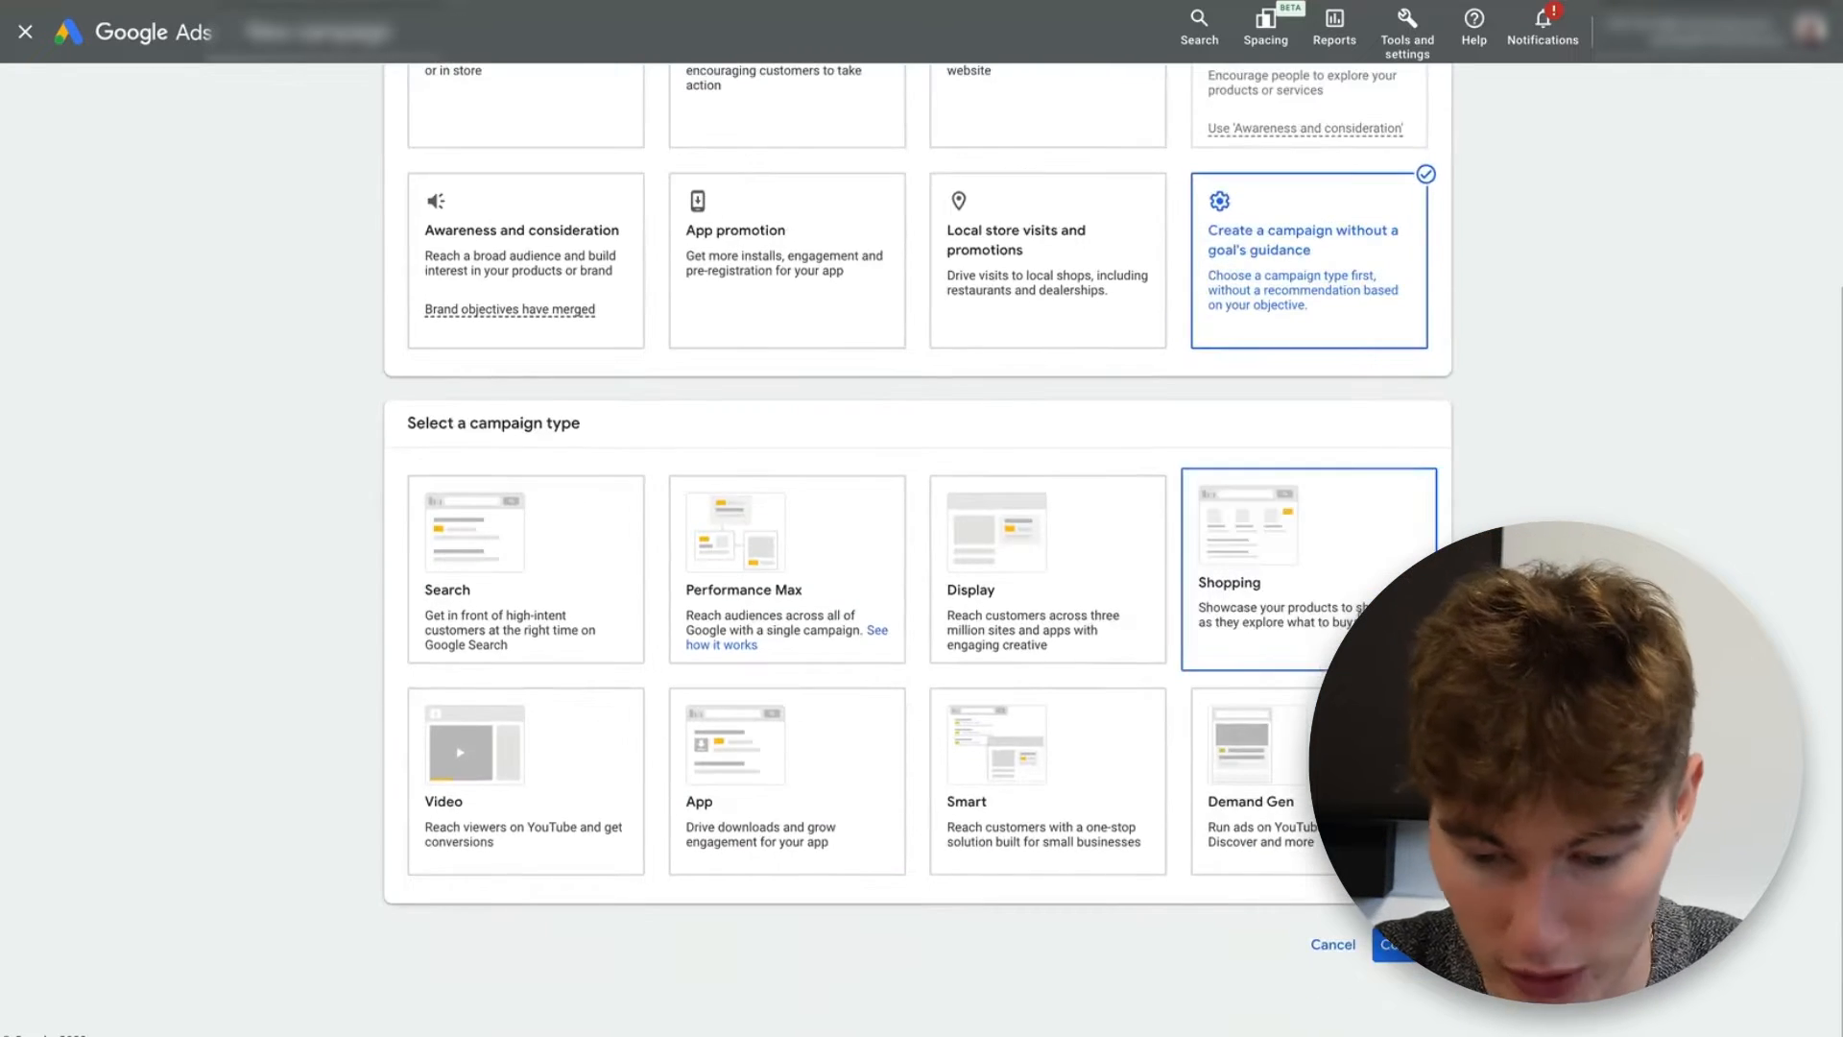
{"action": "left_click", "coordinate": [554, 759]}
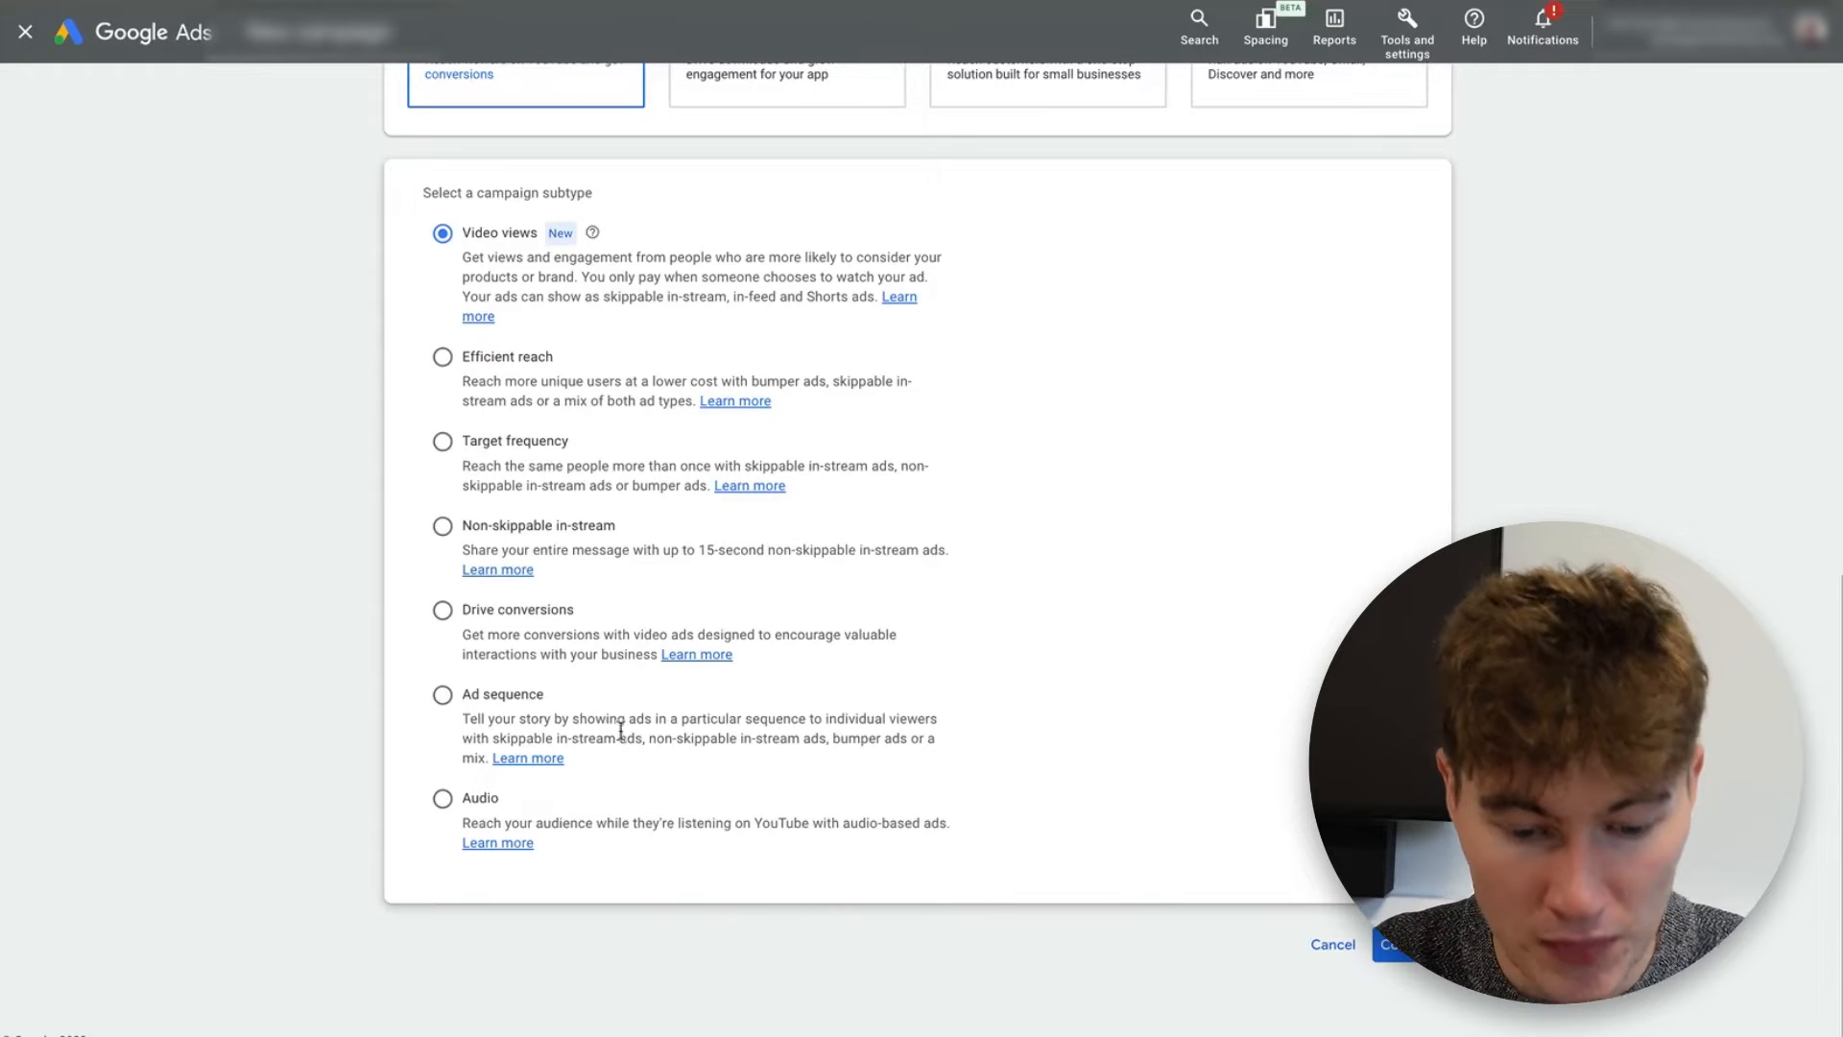
{"action": "left_click", "coordinate": [441, 609]}
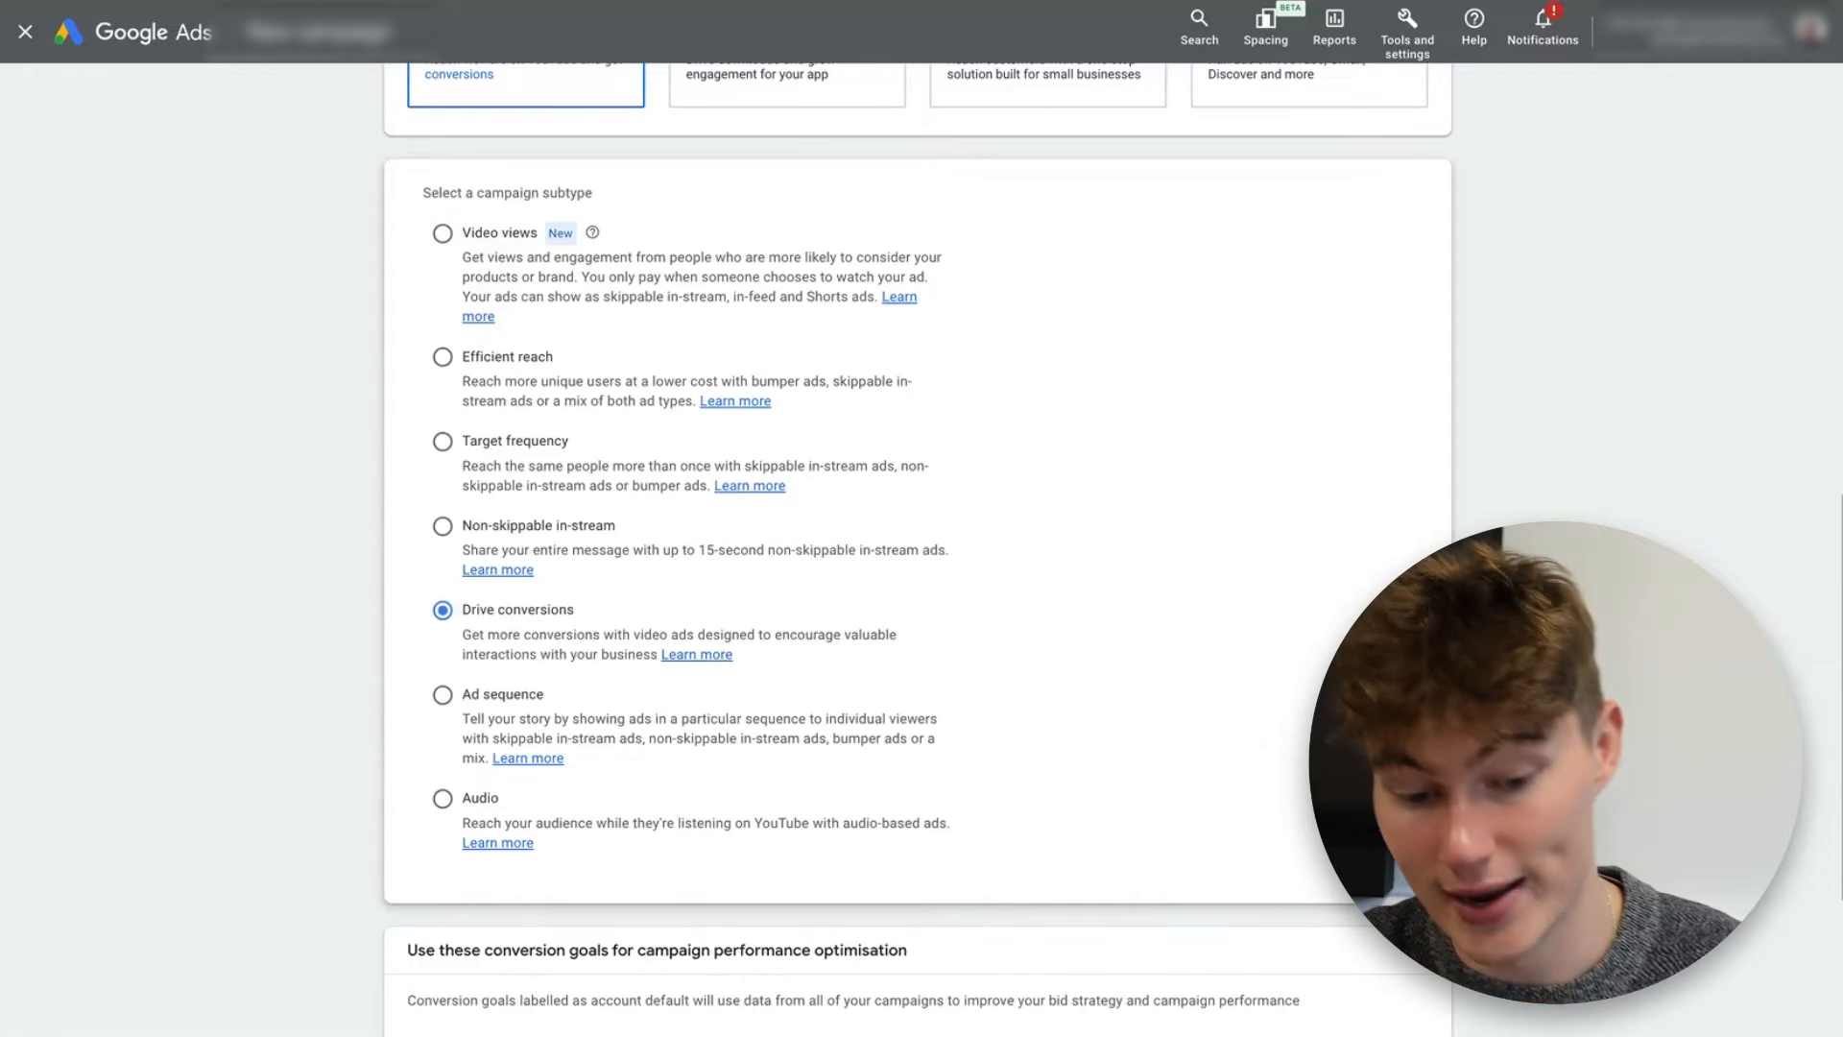
- Remove the Contacts and Phone call leads conversion goals, keeping only Purchases, and continue to the campaign settings
{"action": "scroll", "coordinate": [1076, 776], "scroll_direction": "down", "scroll_amount": 4}
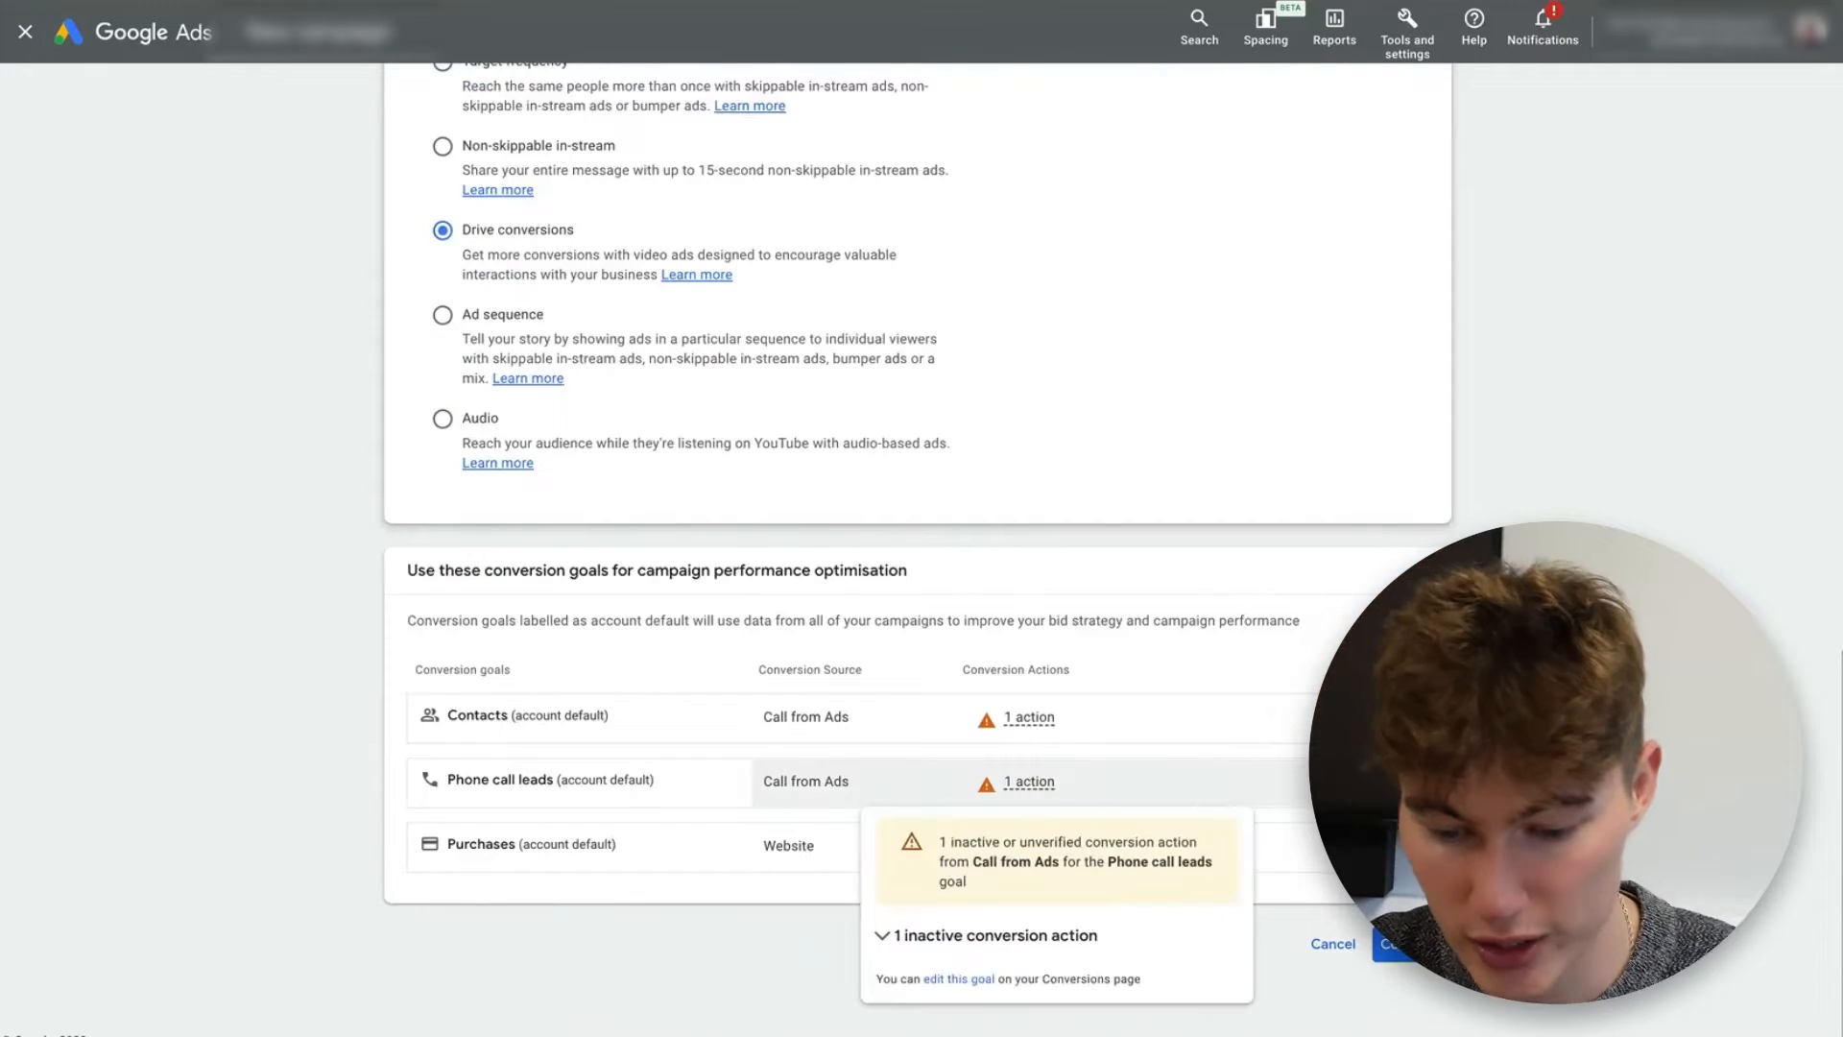
{"action": "left_click", "coordinate": [1359, 716]}
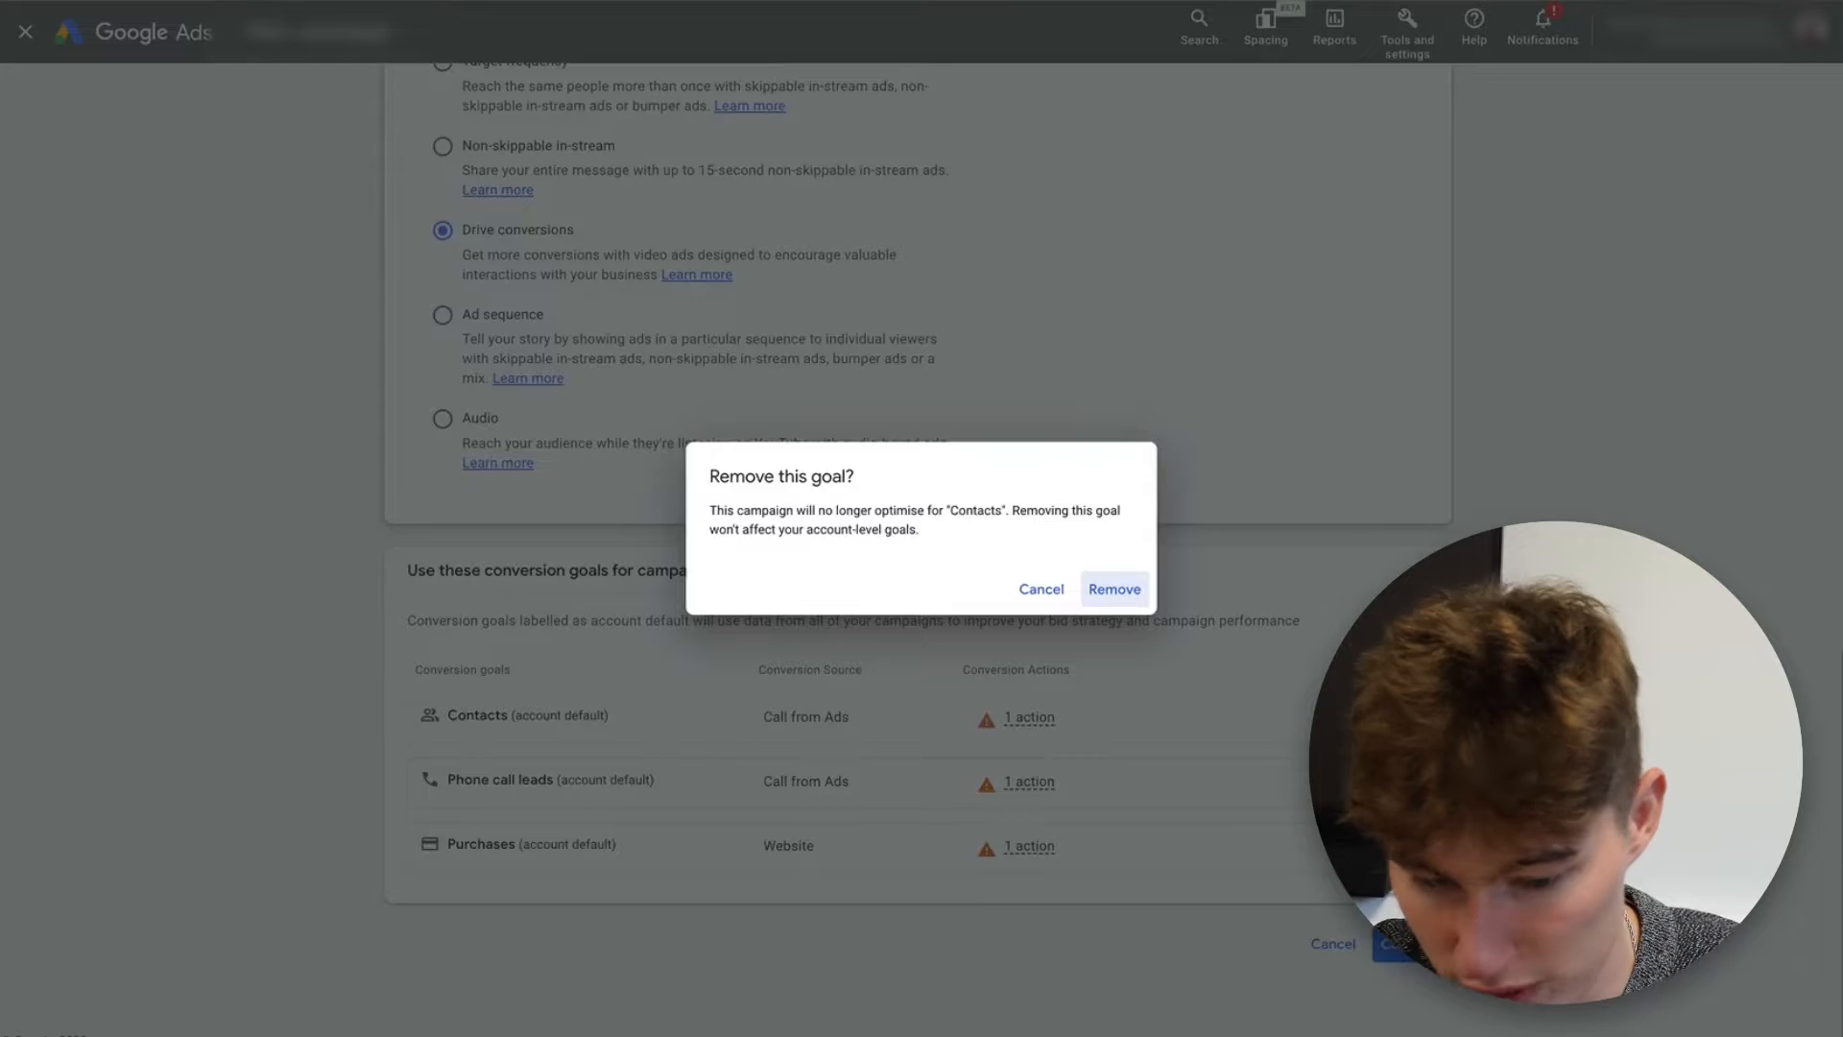
{"action": "left_click", "coordinate": [1109, 590]}
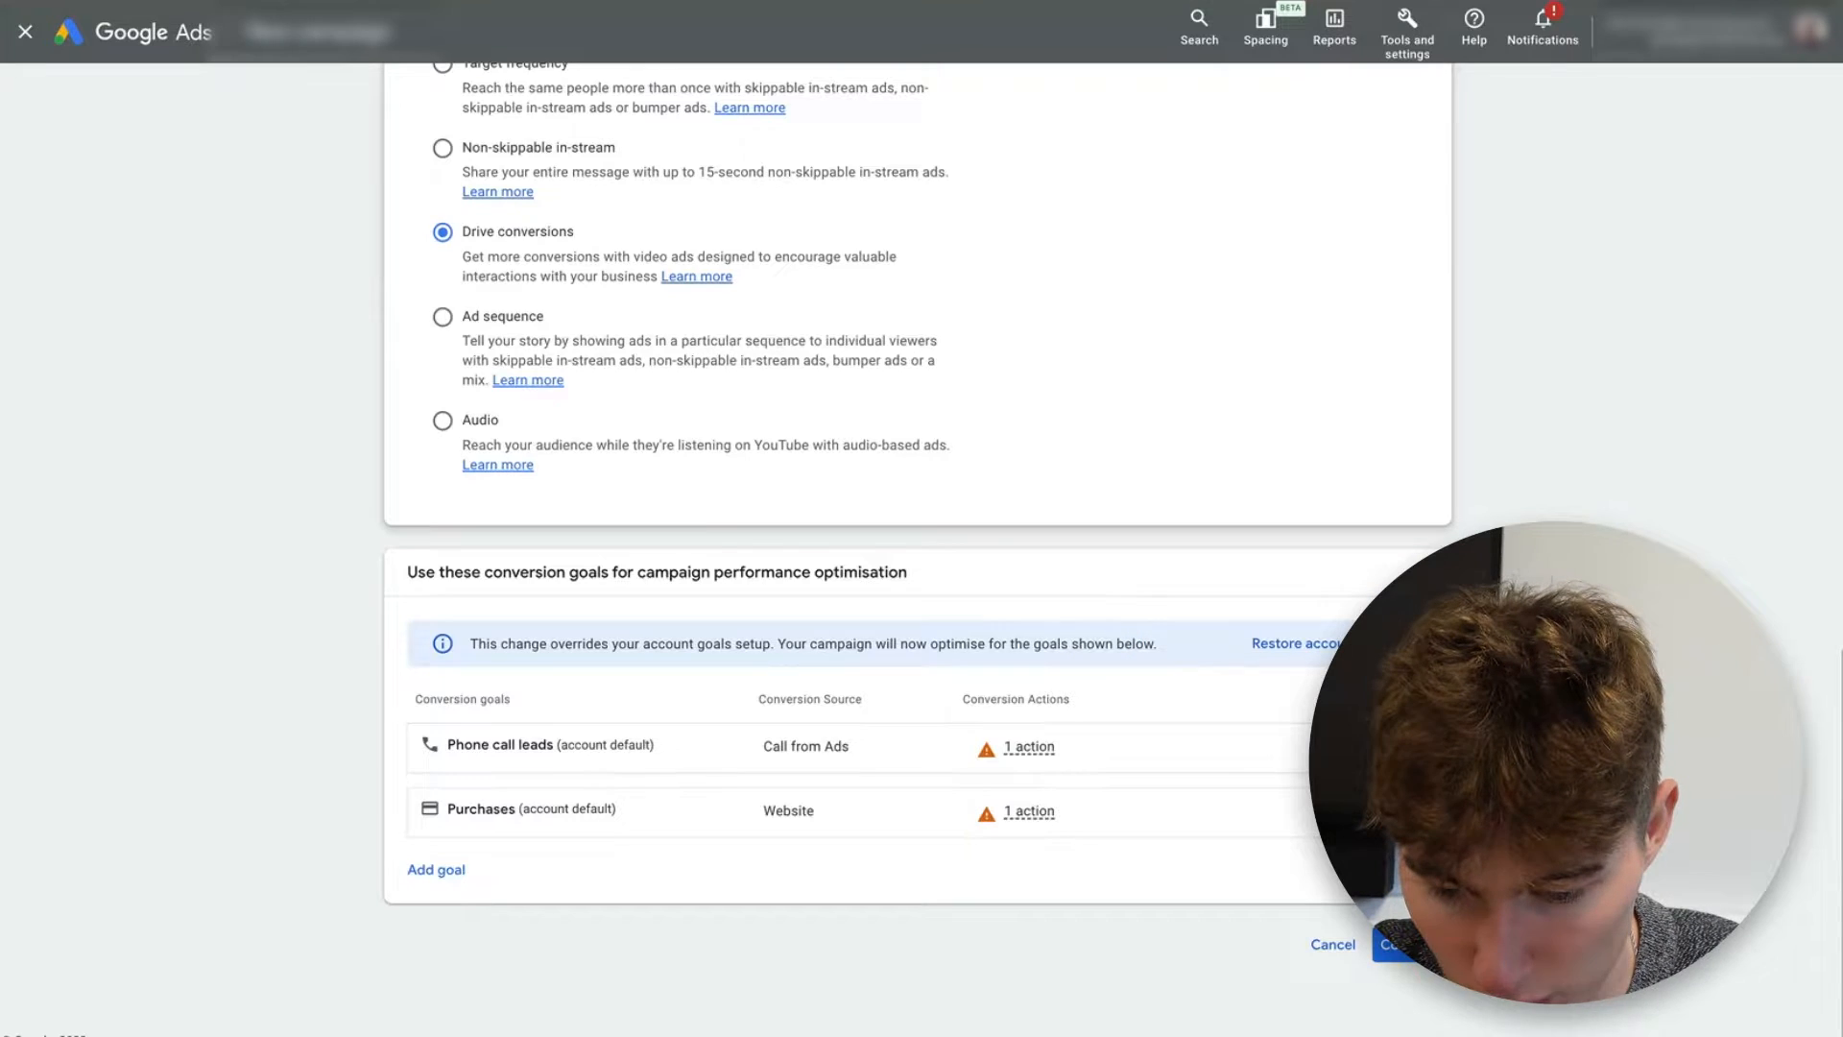
{"action": "left_click", "coordinate": [1358, 746]}
{"action": "left_click", "coordinate": [1114, 589]}
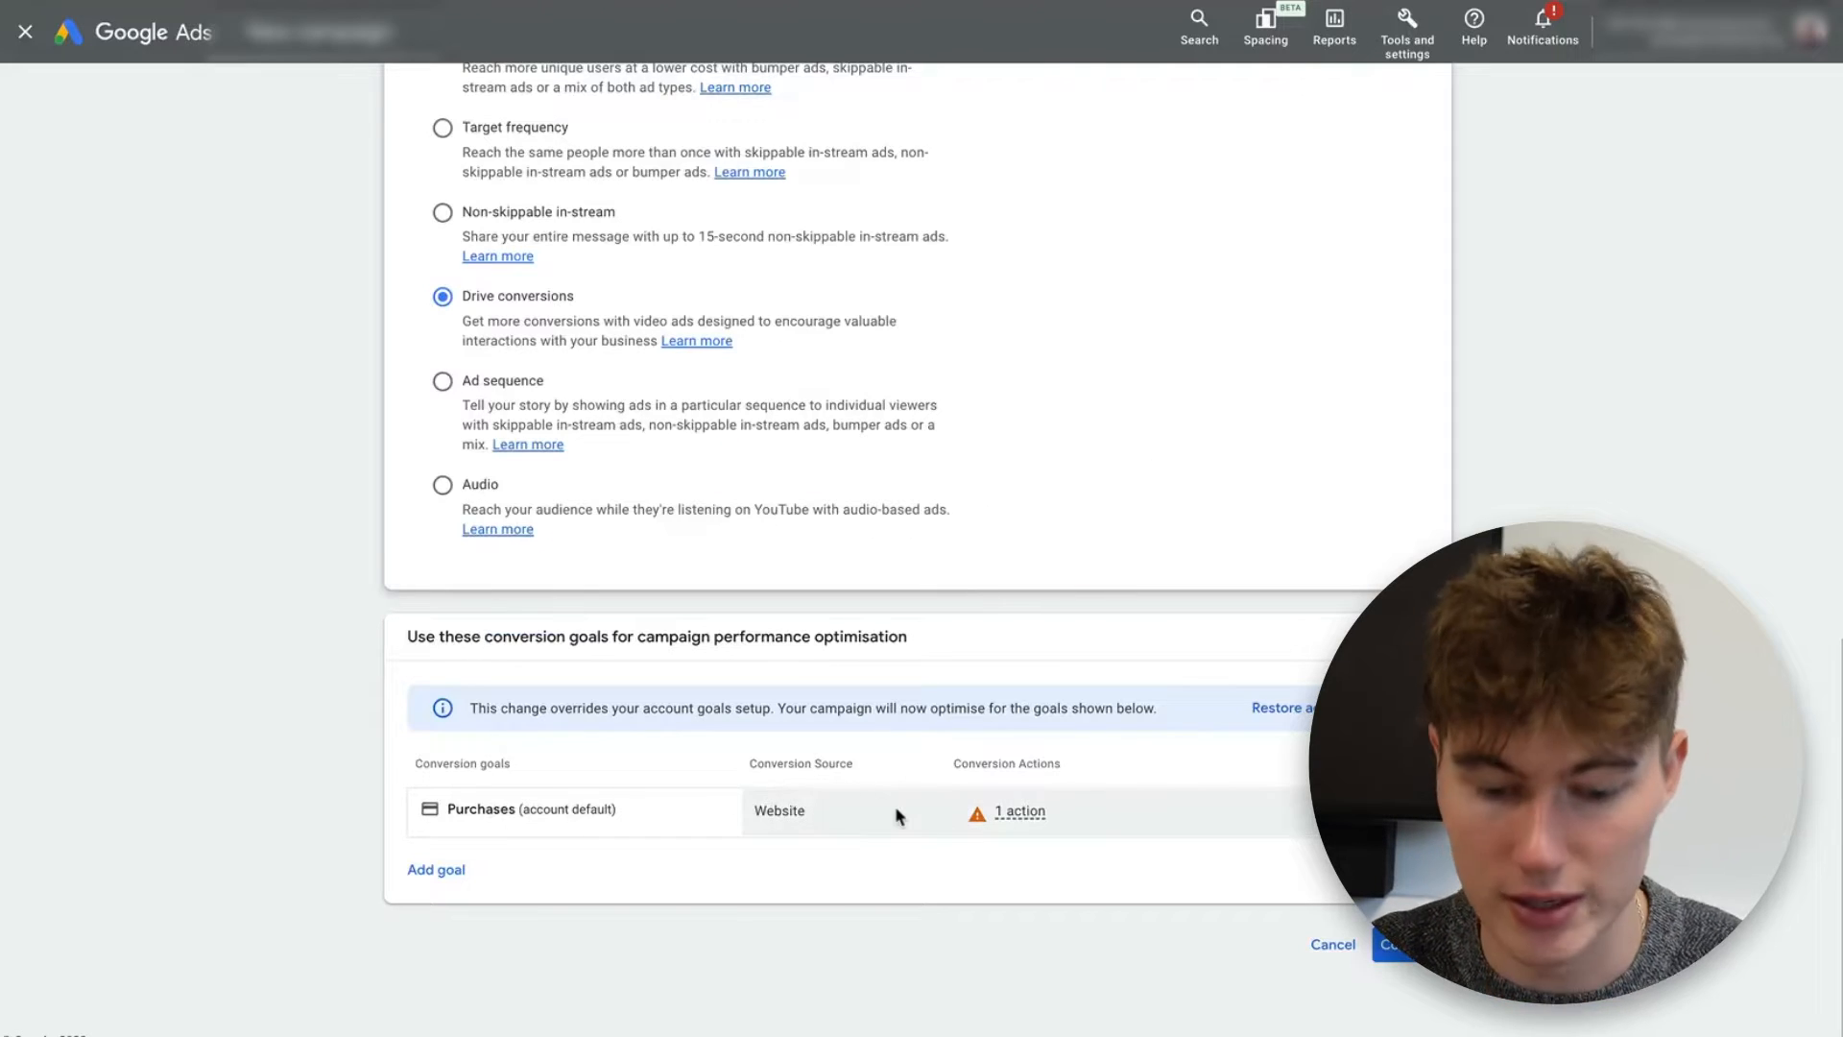
{"action": "mouse_move", "coordinate": [1023, 812]}
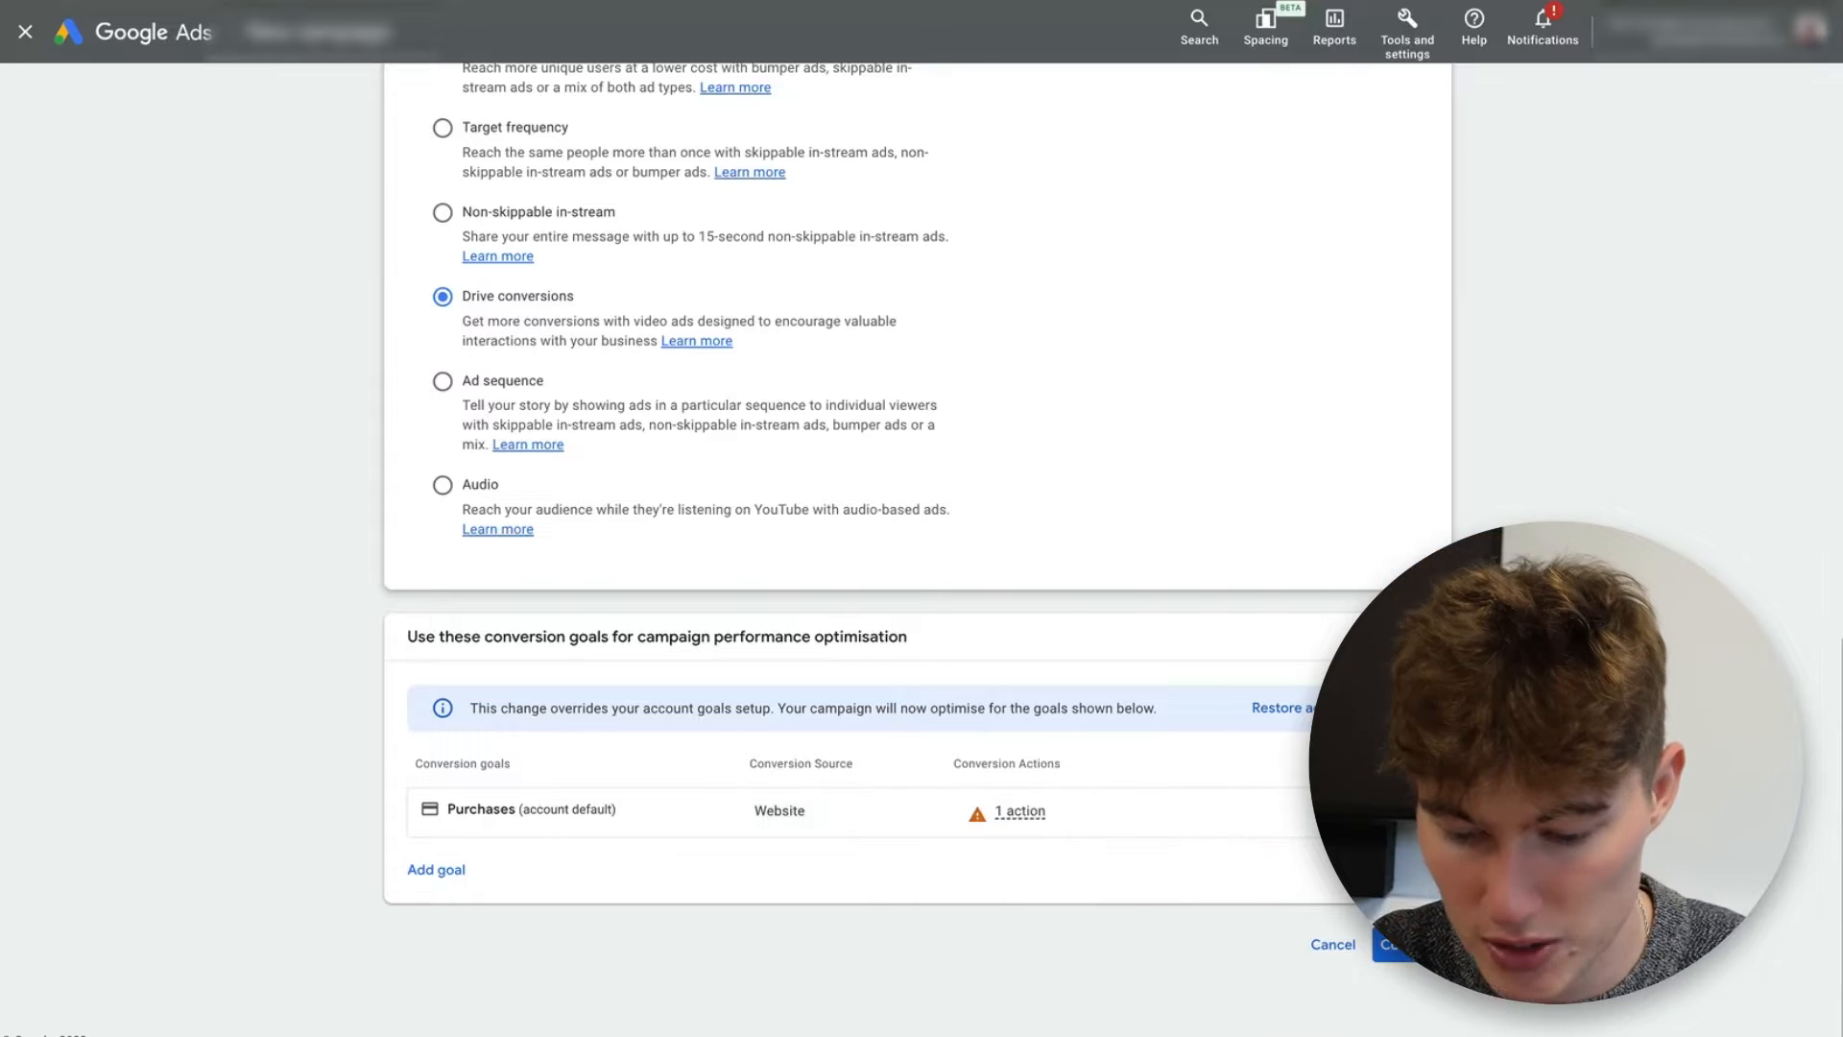
{"action": "left_click", "coordinate": [1391, 945]}
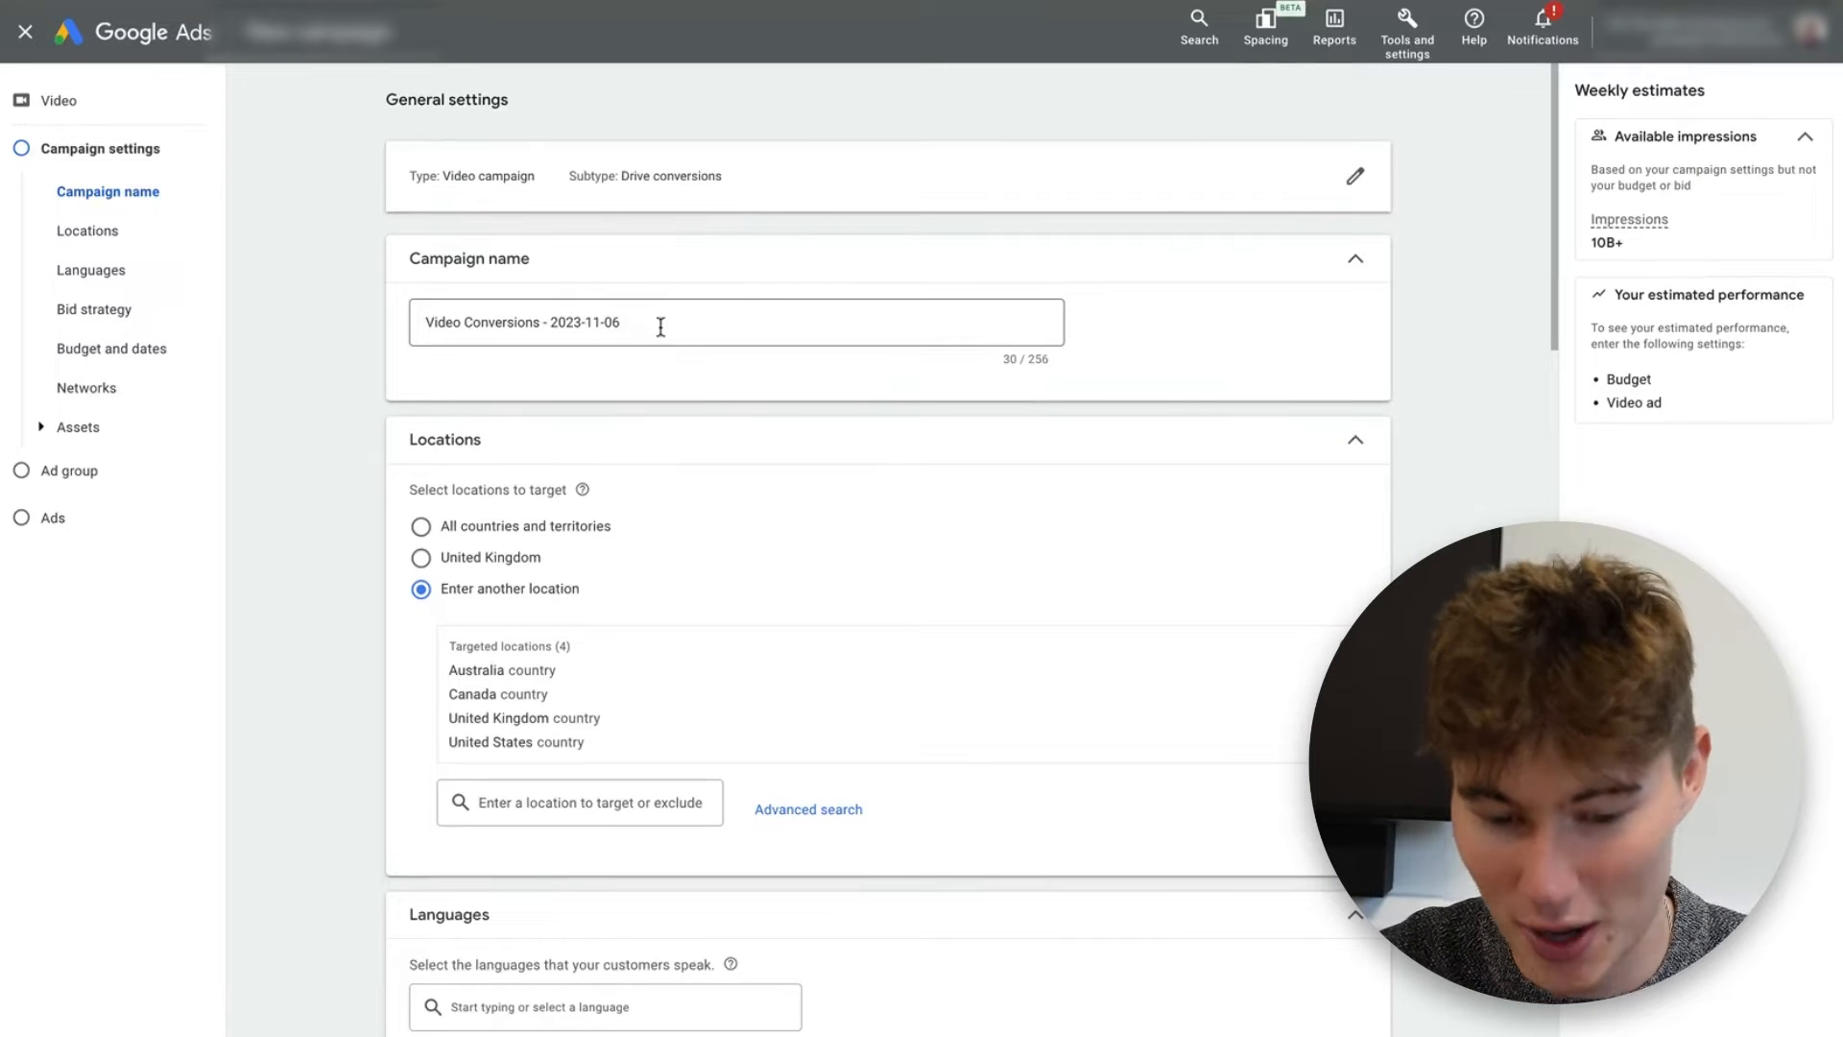
- Rename the campaign as "C.S. - YouTube Shorts - Cat Videos - MaxC - UK"
{"action": "triple_click", "coordinate": [661, 327]}
{"action": "key", "text": "BackSpace"}
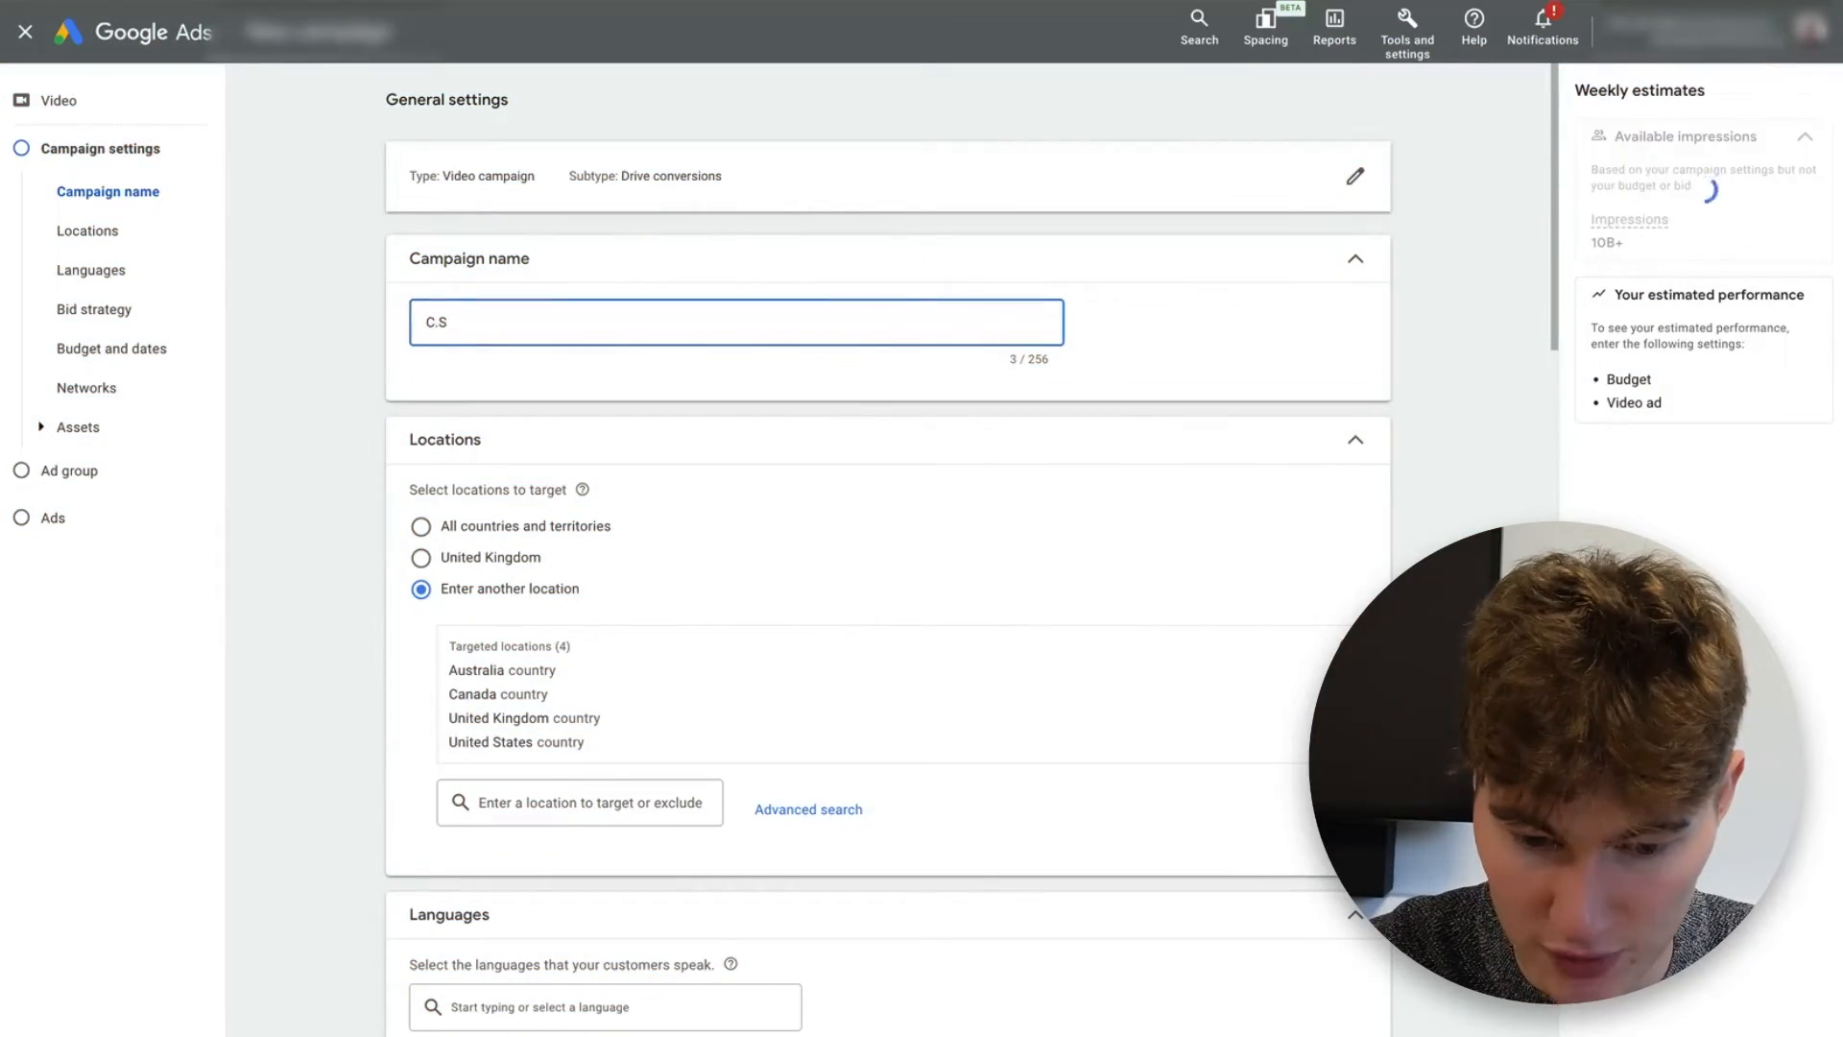
{"action": "type", "text": "- YouTube"}
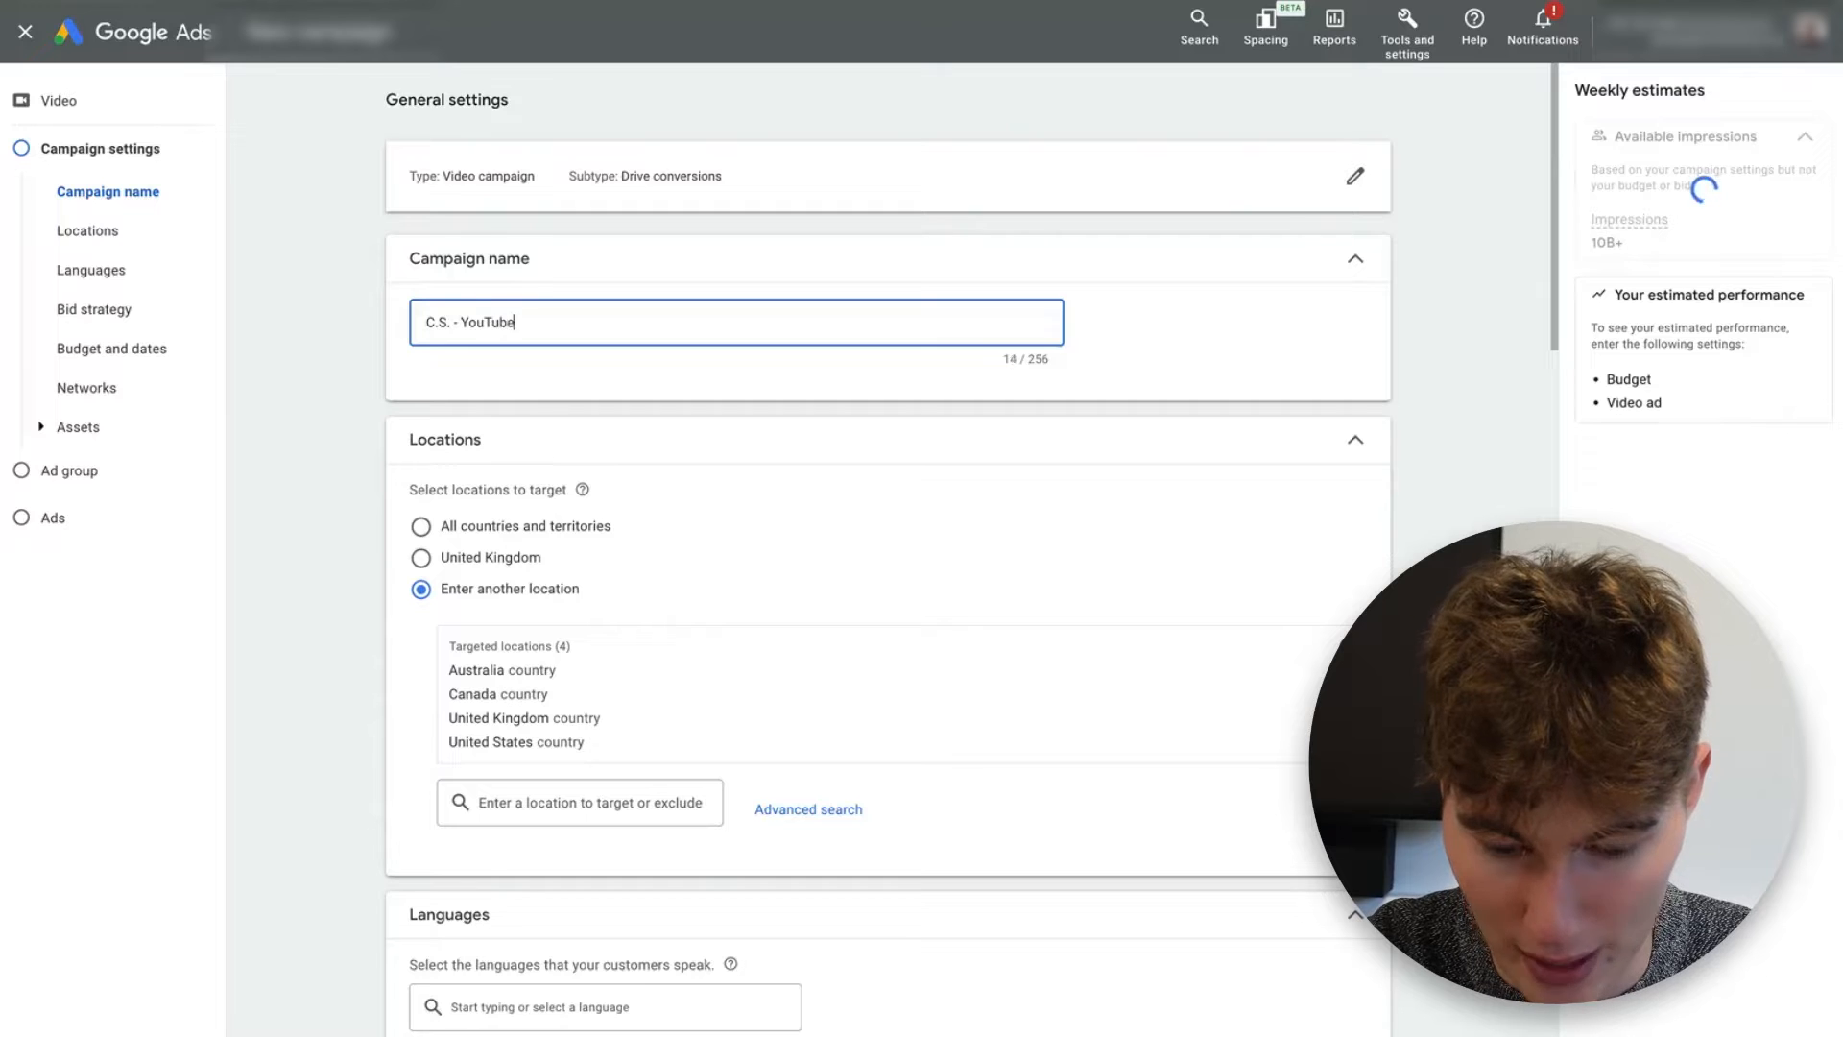
{"action": "type", "text": " Shorts "}
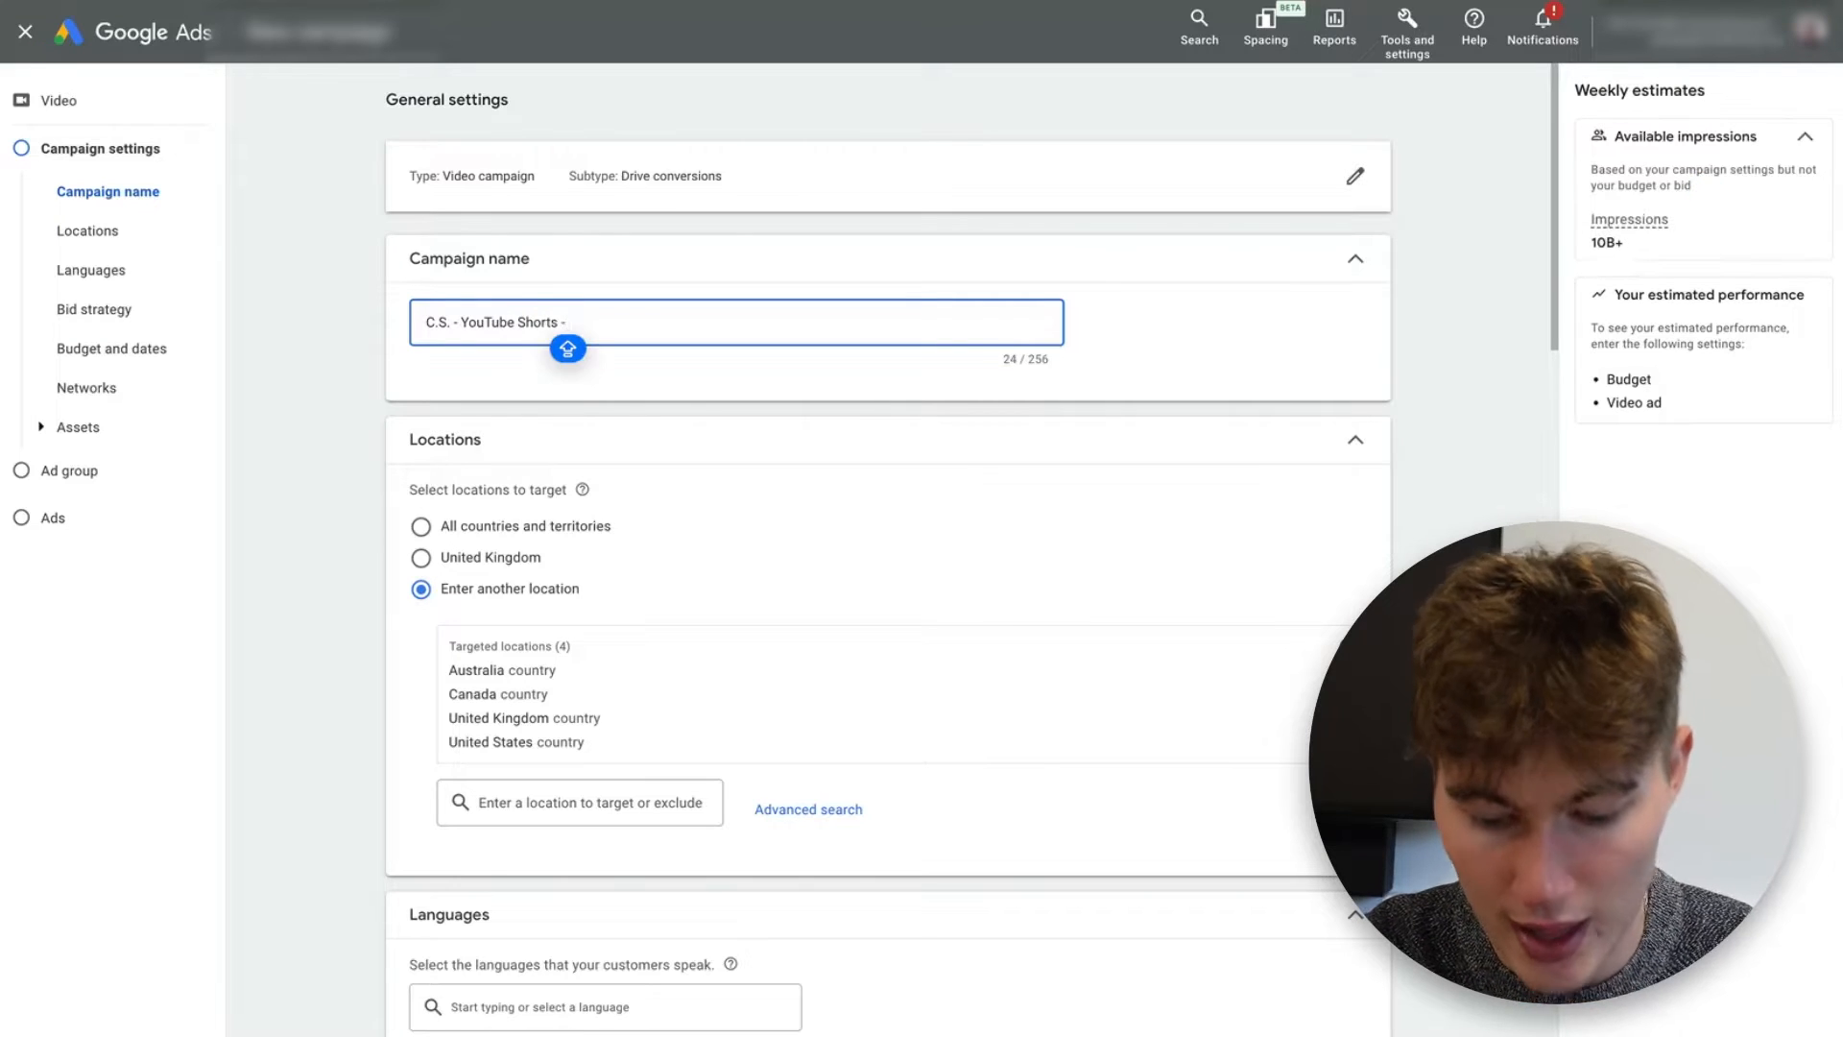
{"action": "type", "text": "- "}
{"action": "type", "text": "C"}
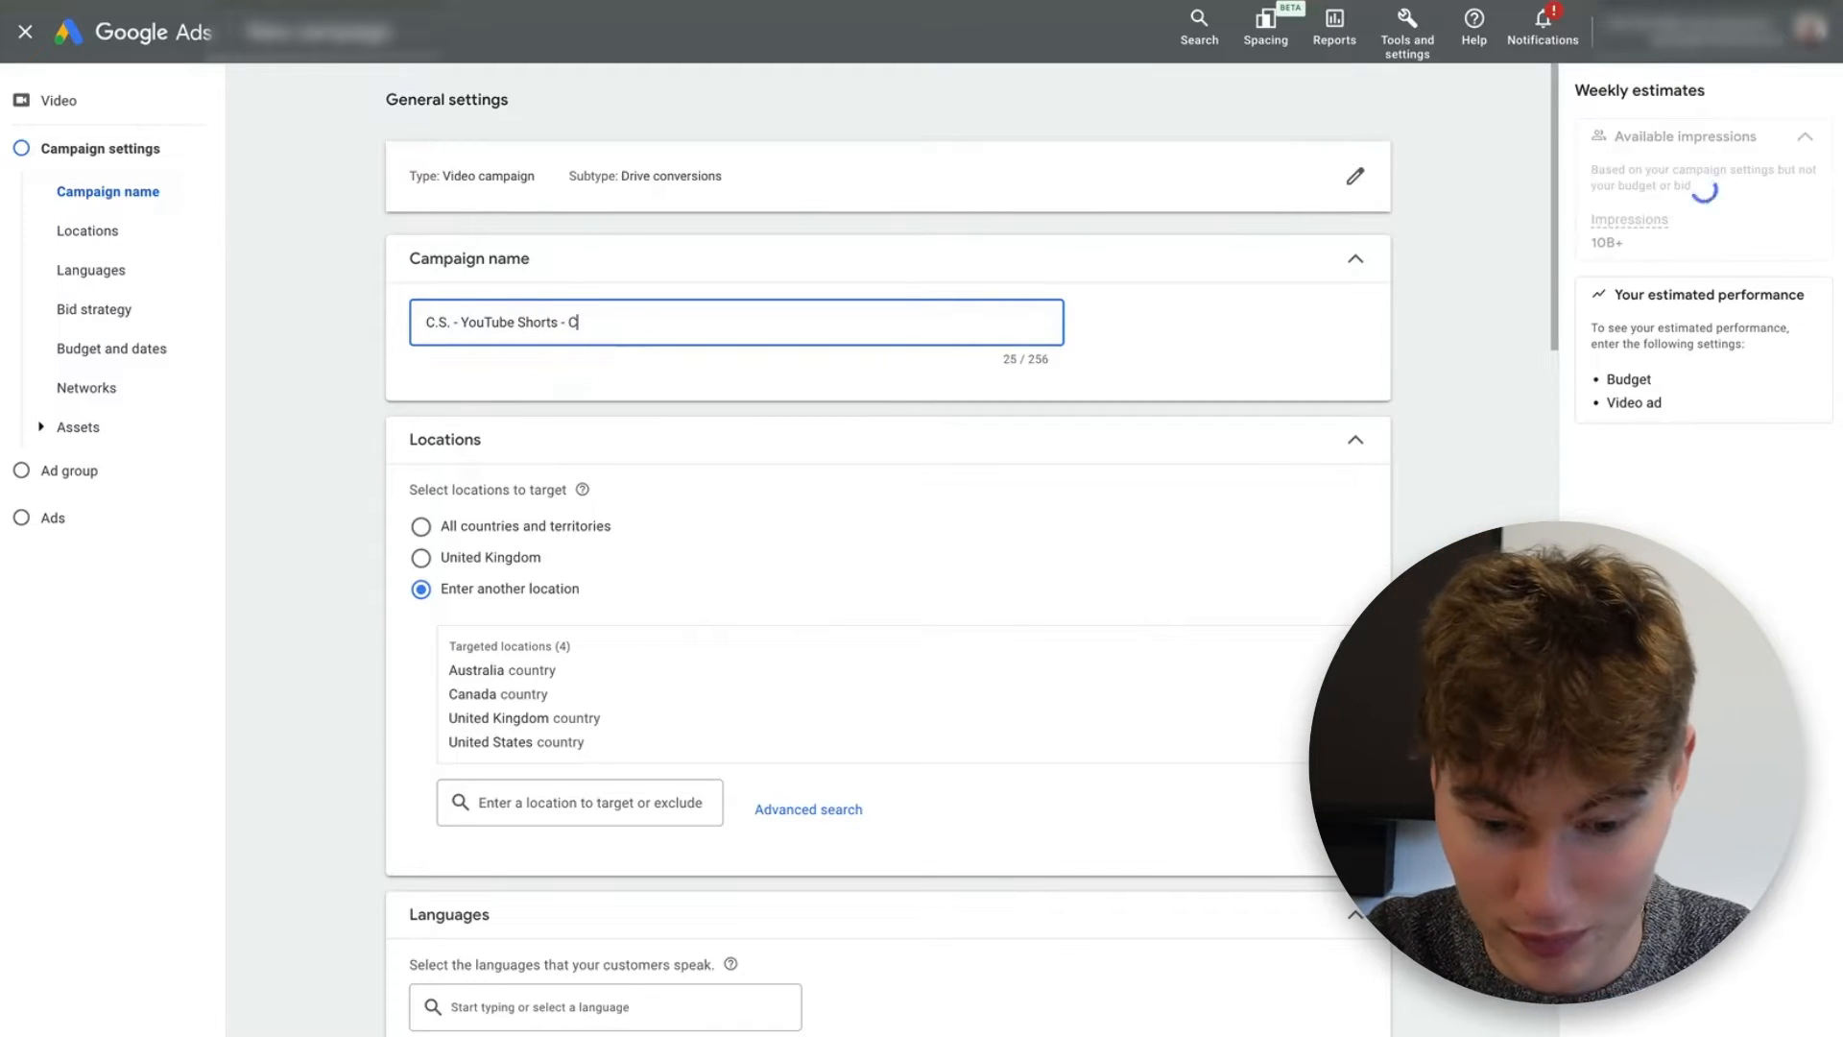
{"action": "type", "text": "at Videos -"}
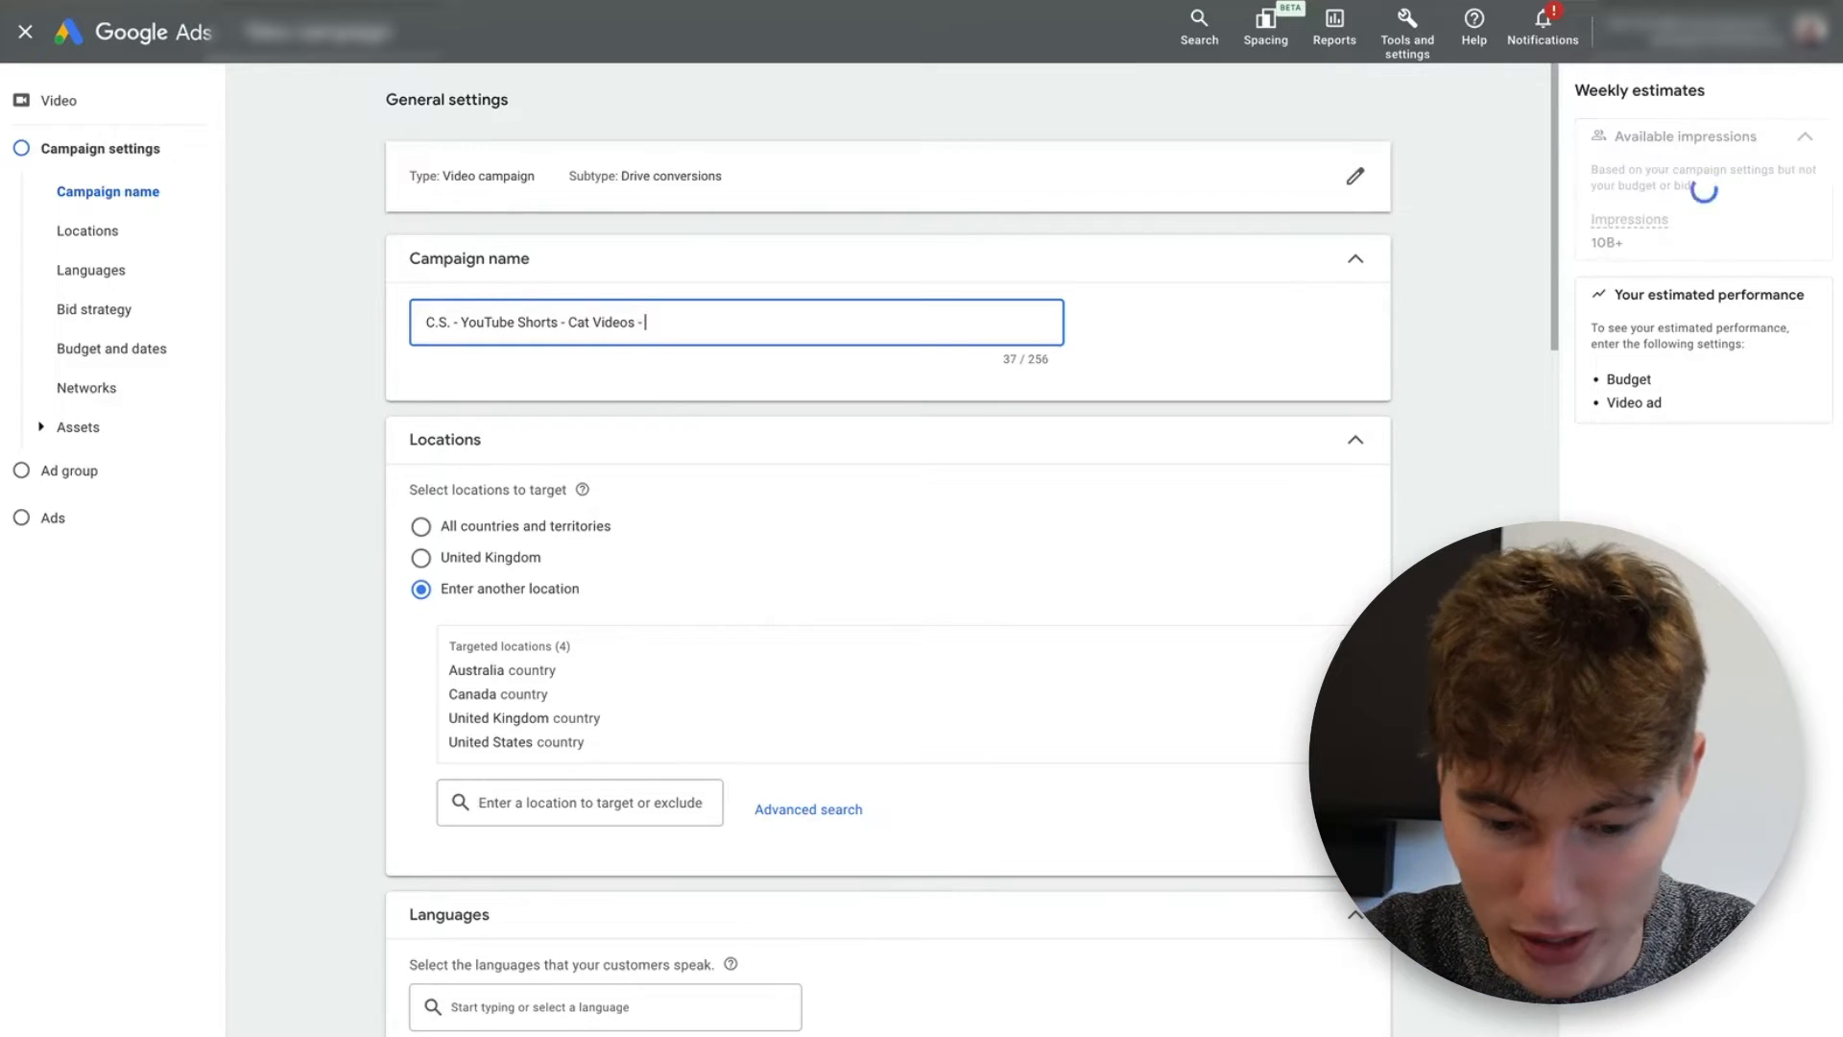
{"action": "key", "text": "Caps_Lock"}
{"action": "type", "text": "- "}
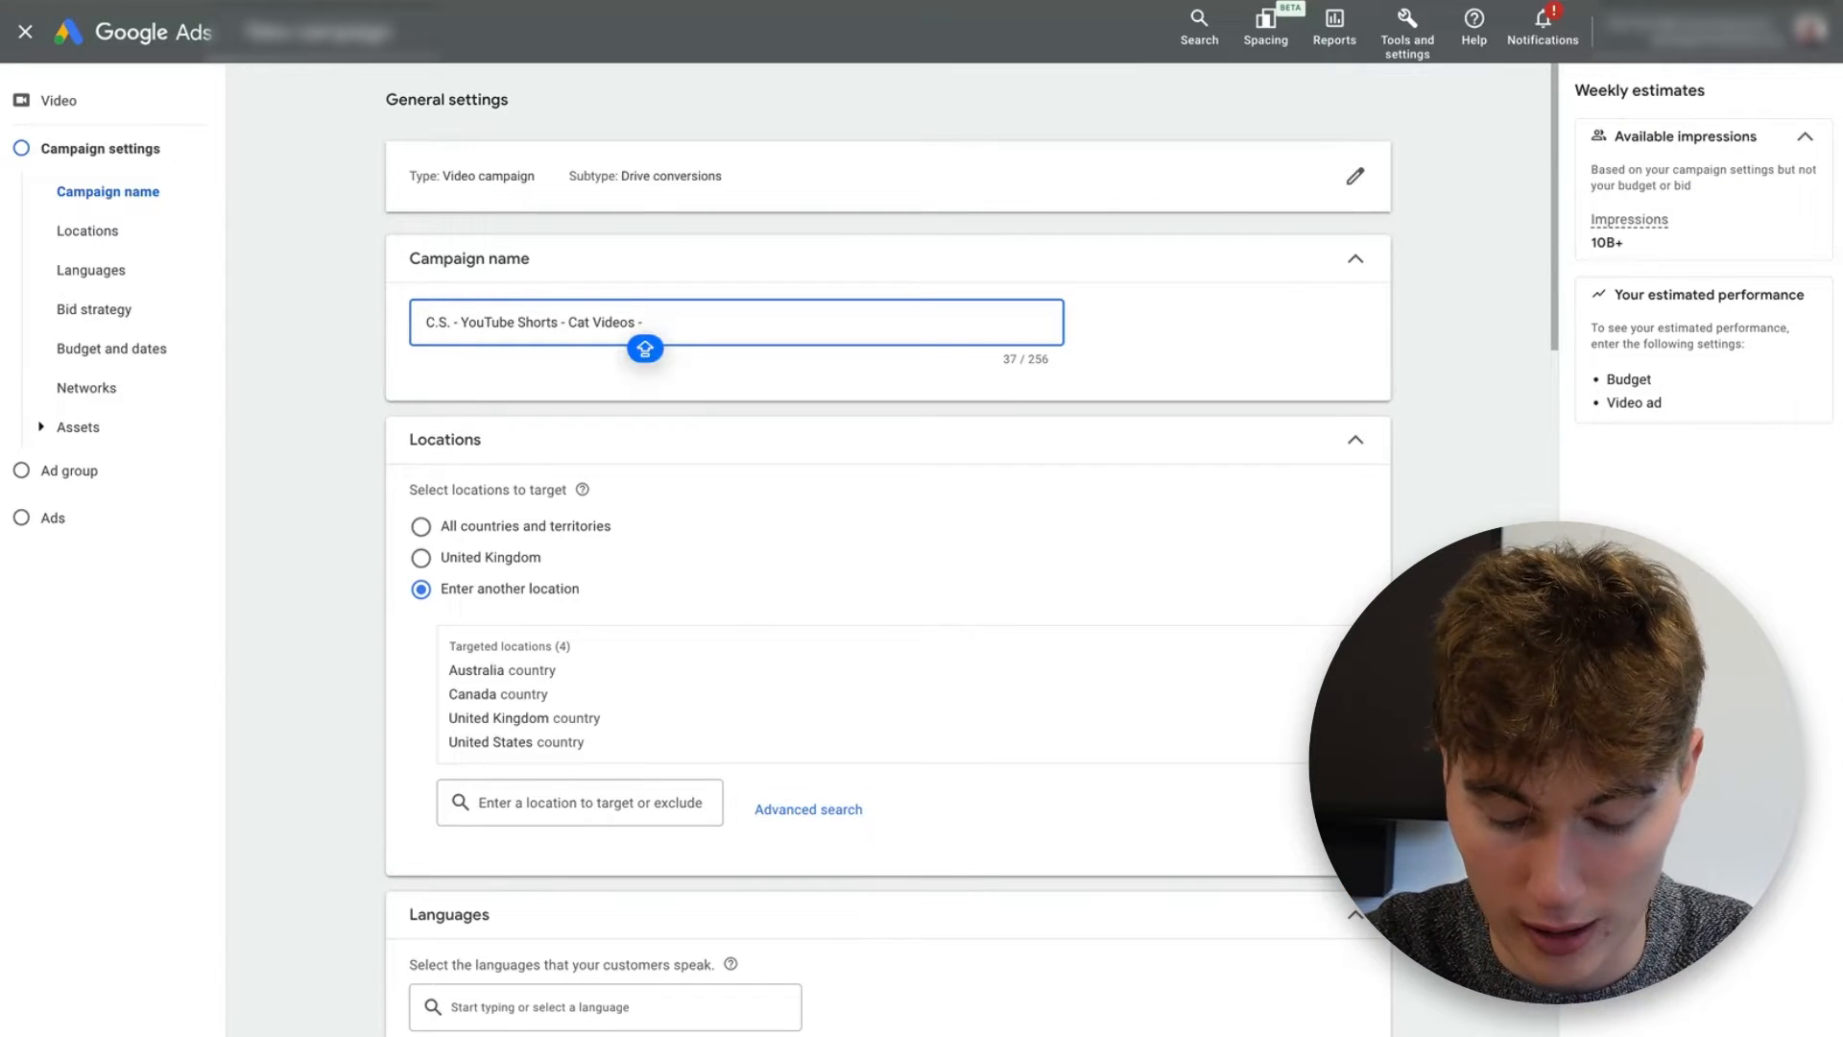
{"action": "type", "text": "MaxC - UK"}
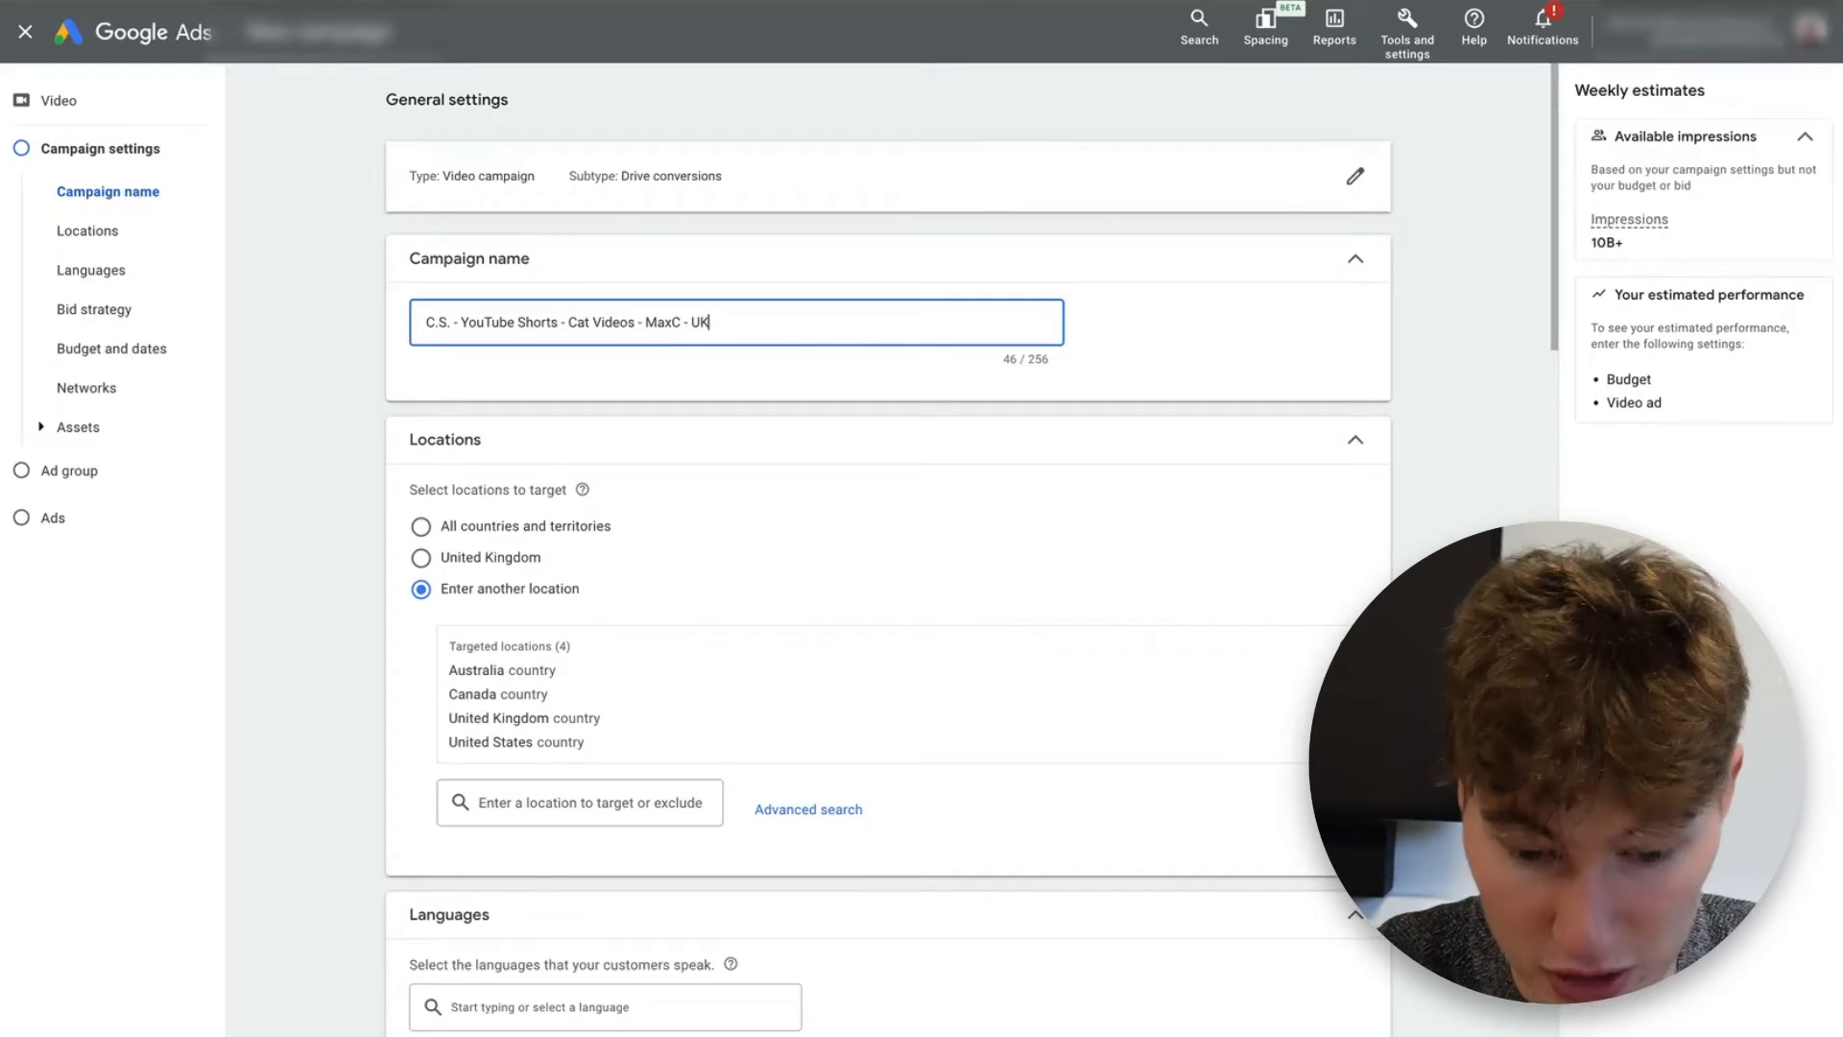
- Target the United Kingdom as the campaign location and check the available bid strategy options
{"action": "left_click", "coordinate": [494, 559]}
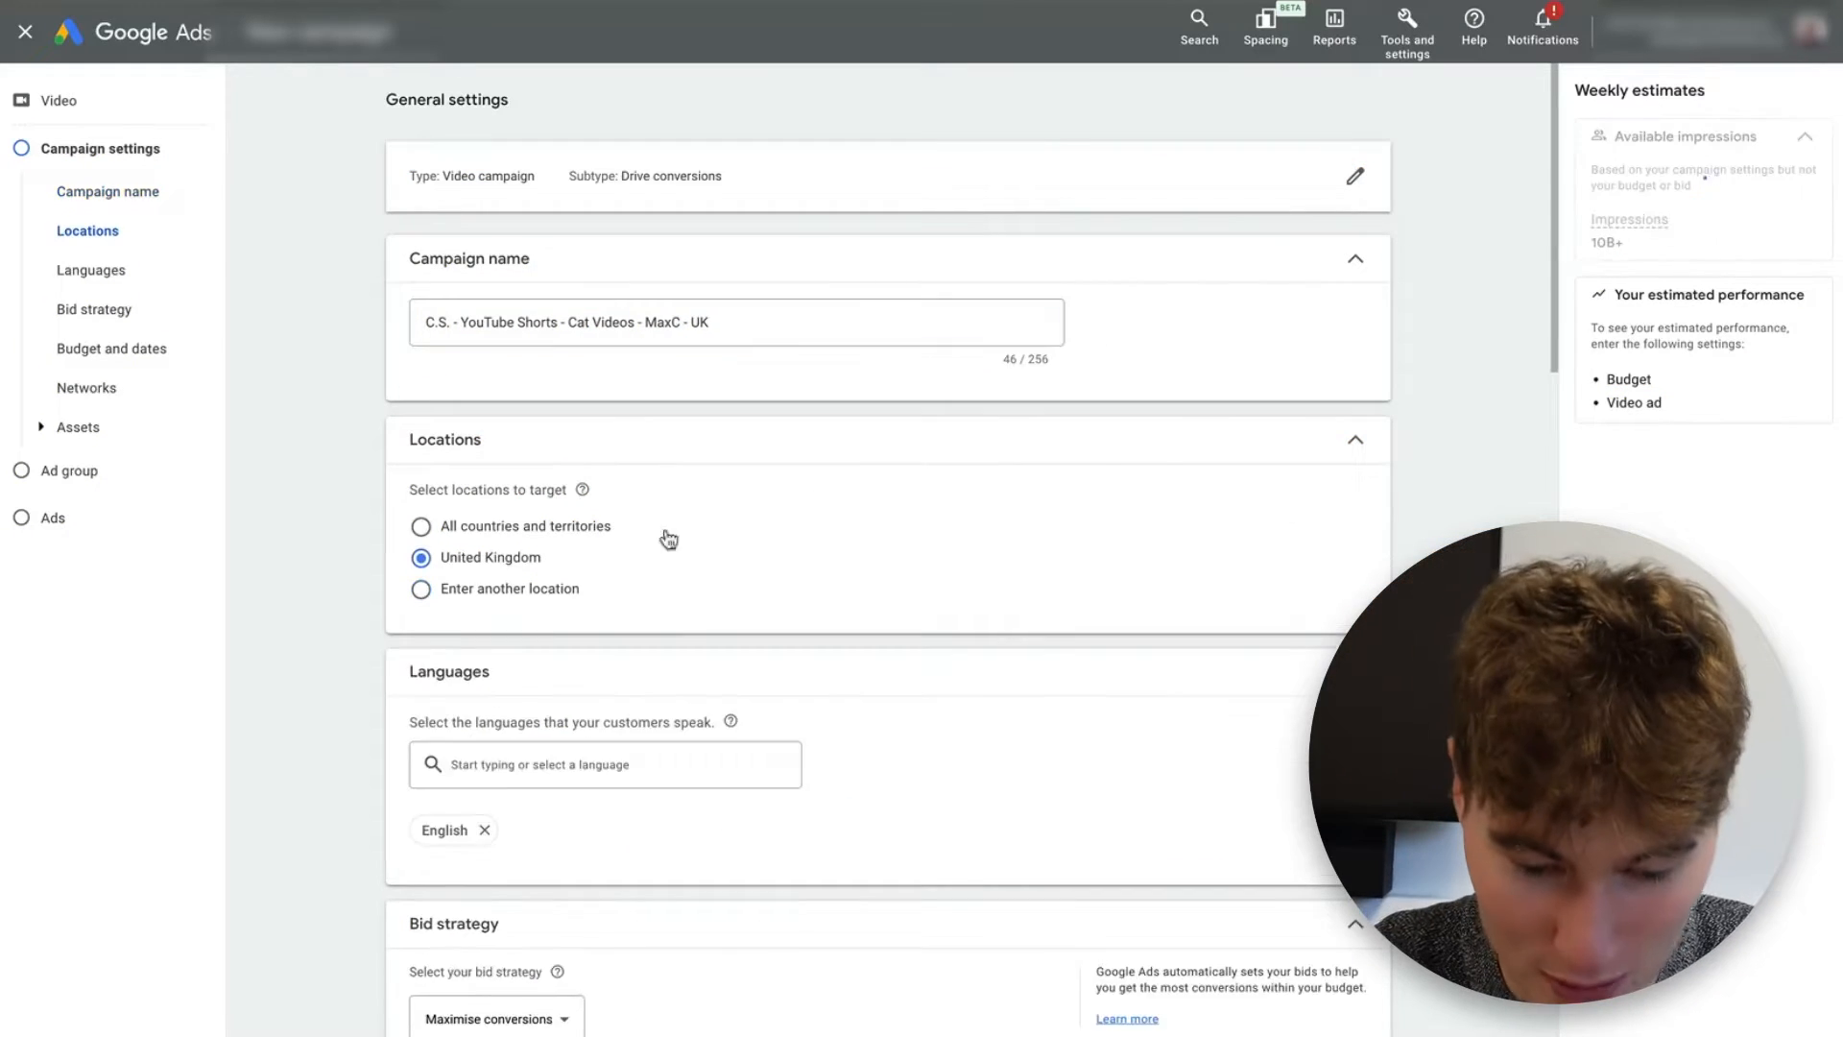
{"action": "scroll", "coordinate": [1018, 486], "scroll_direction": "down", "scroll_amount": 3}
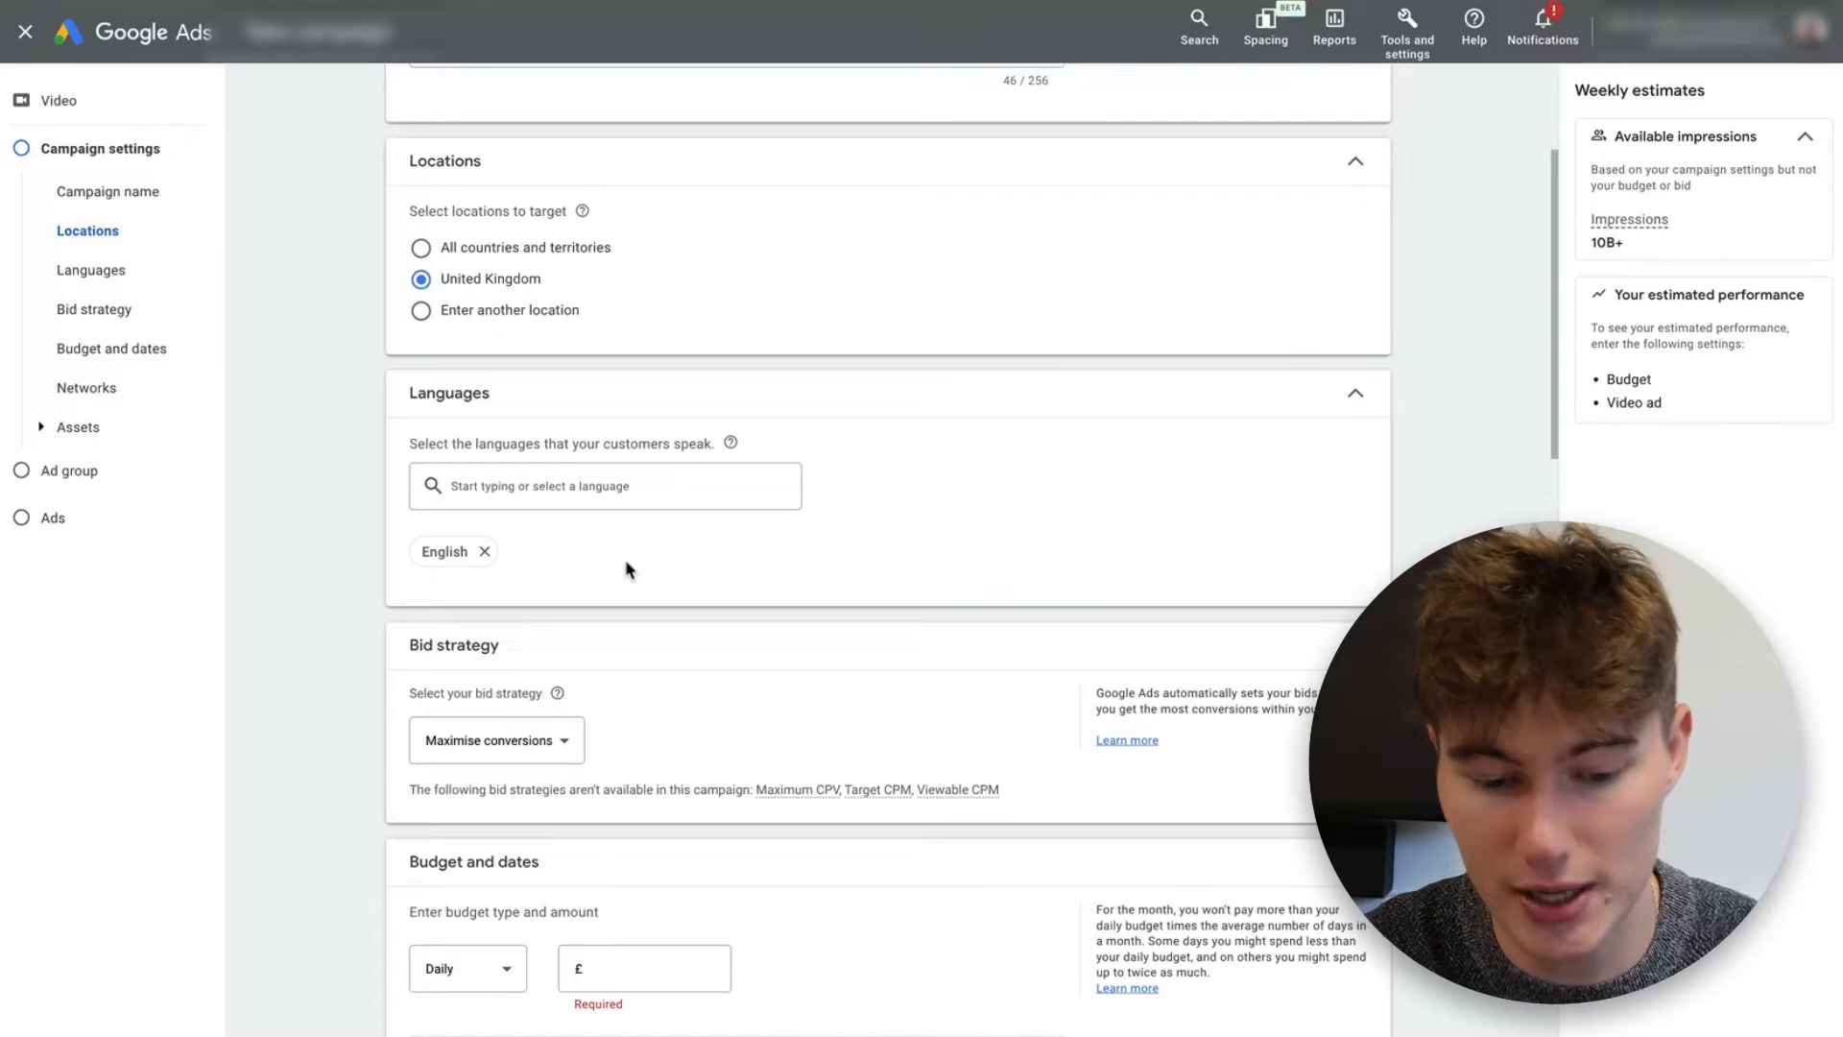
{"action": "scroll", "coordinate": [626, 570], "scroll_direction": "down", "scroll_amount": 2}
{"action": "left_click", "coordinate": [564, 526]}
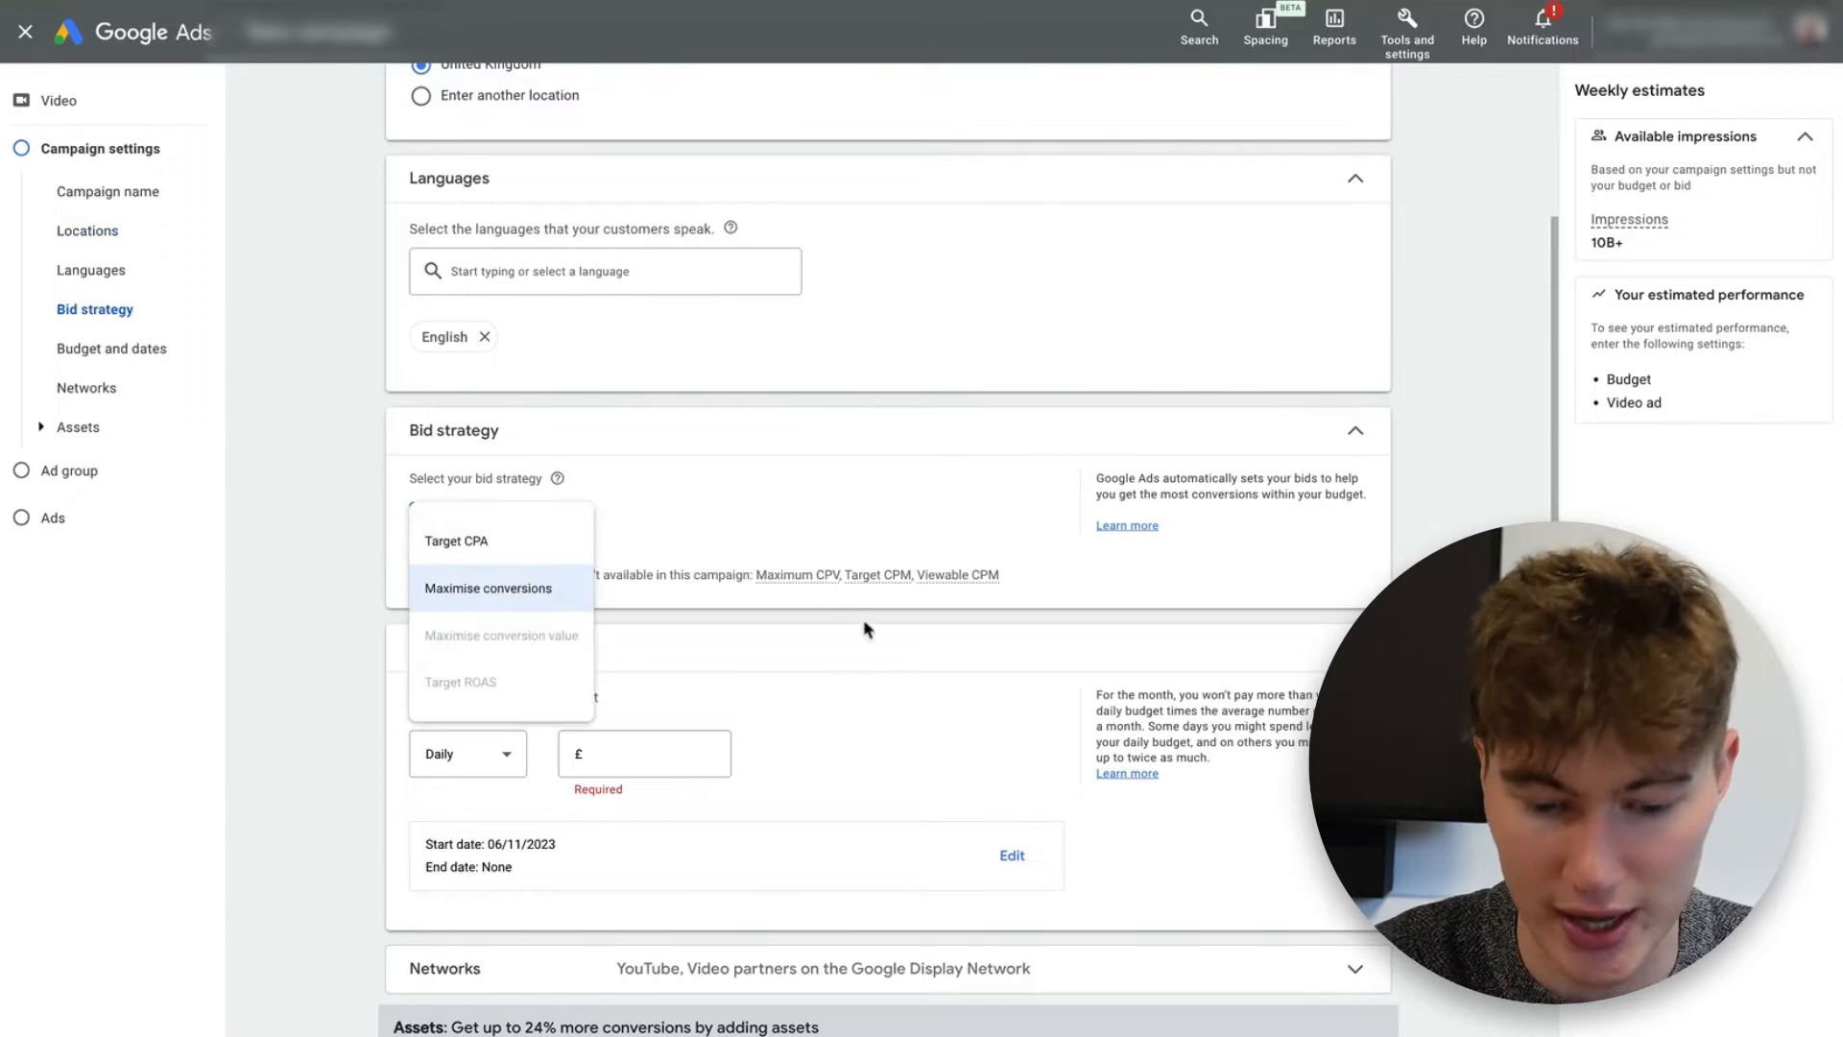
{"action": "left_click", "coordinate": [859, 521]}
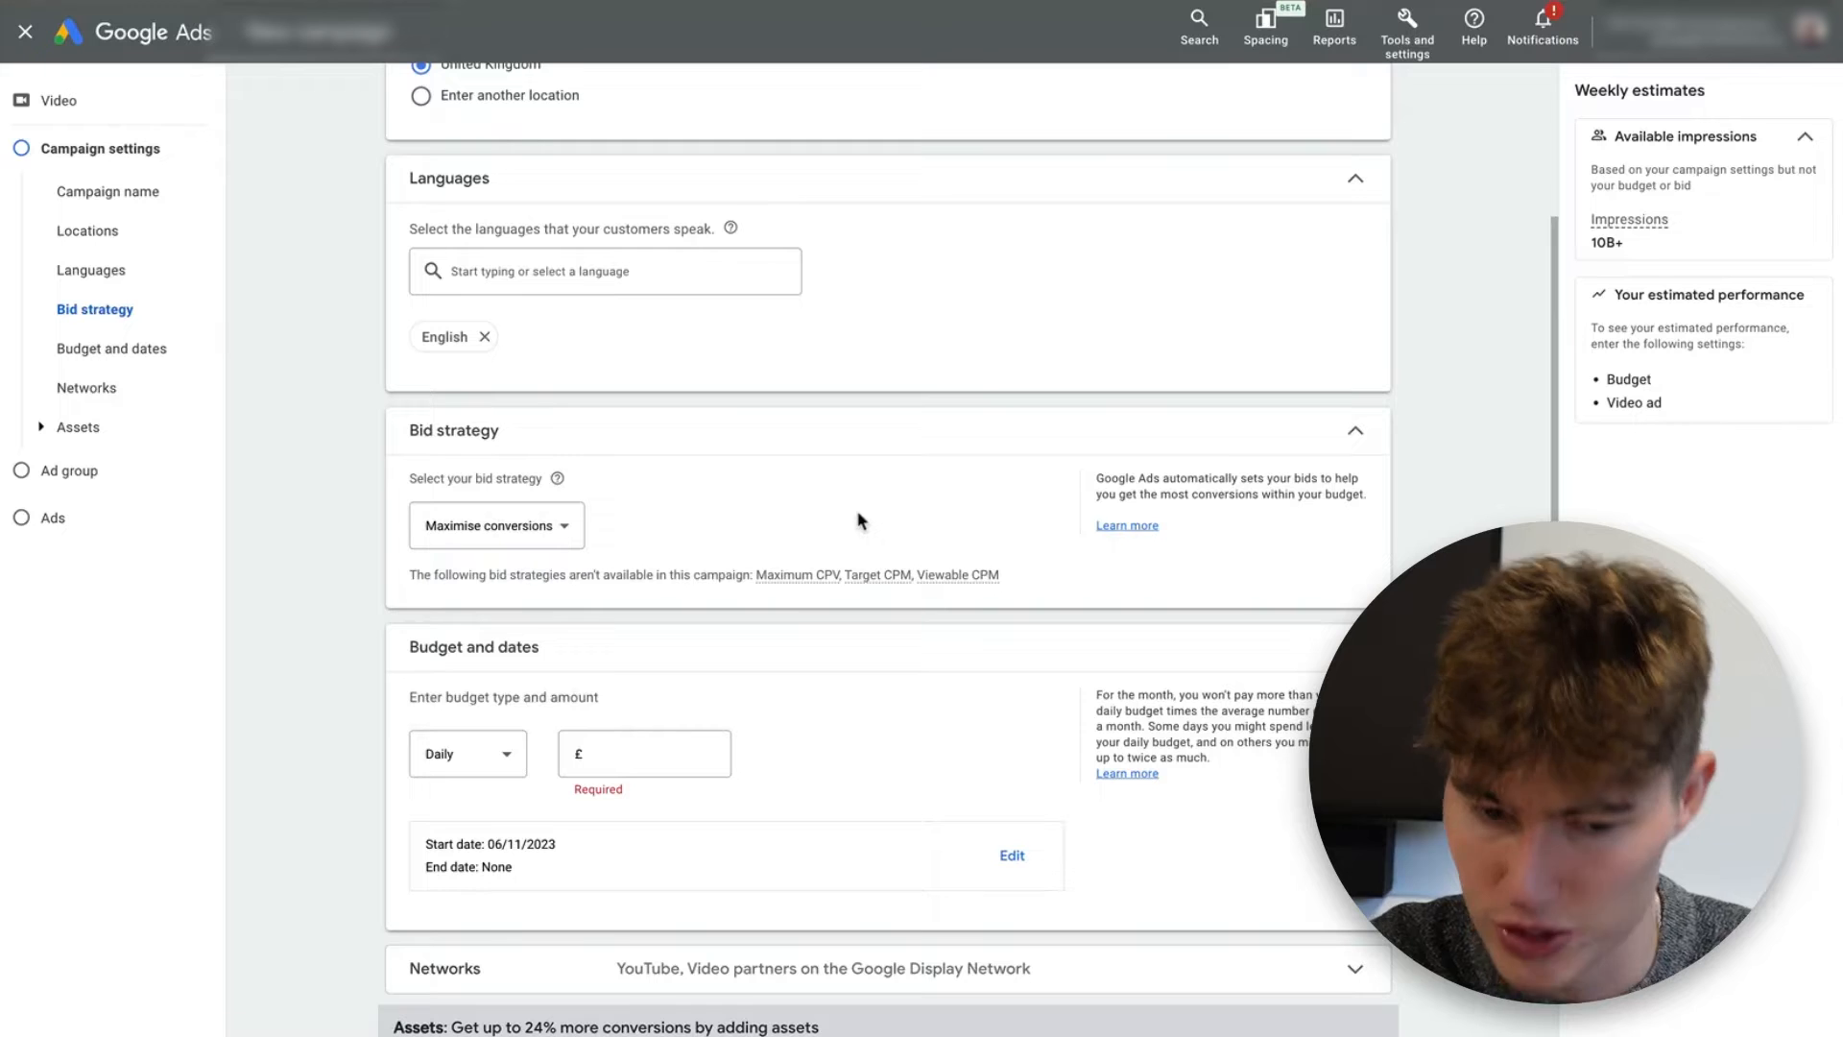
{"action": "left_click", "coordinate": [566, 531]}
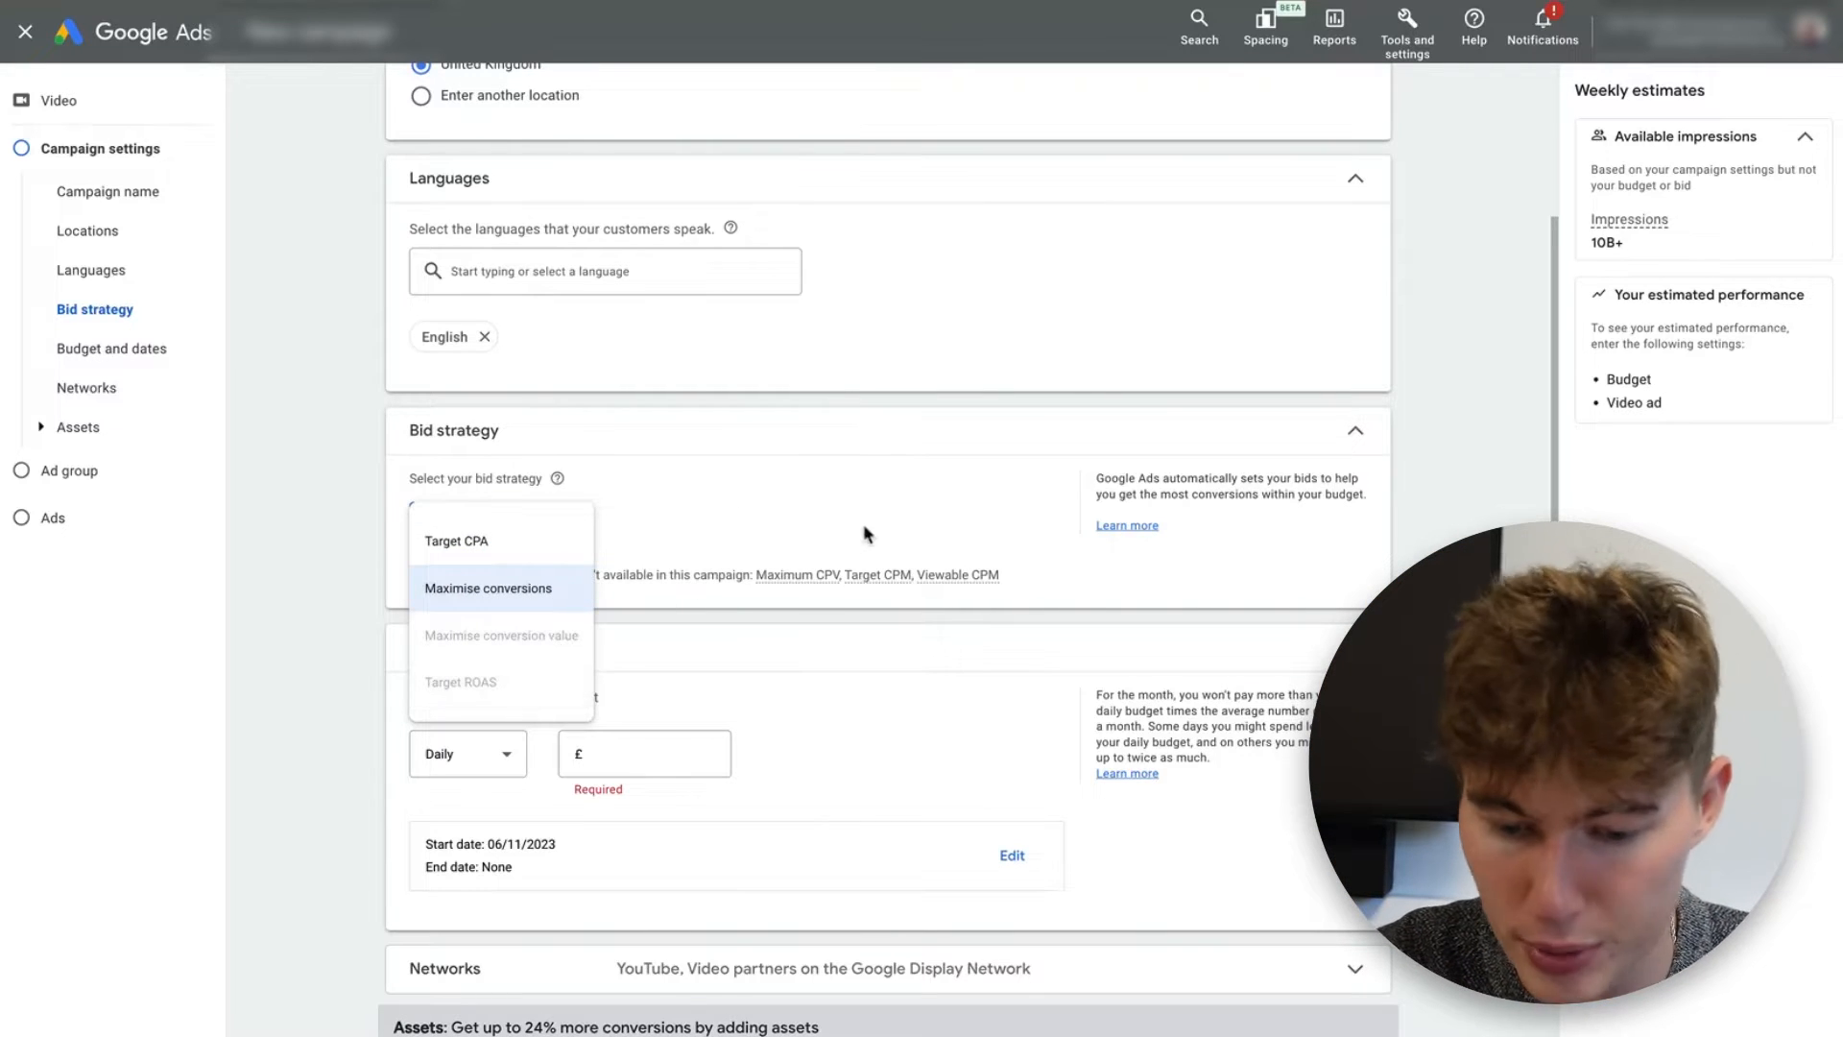
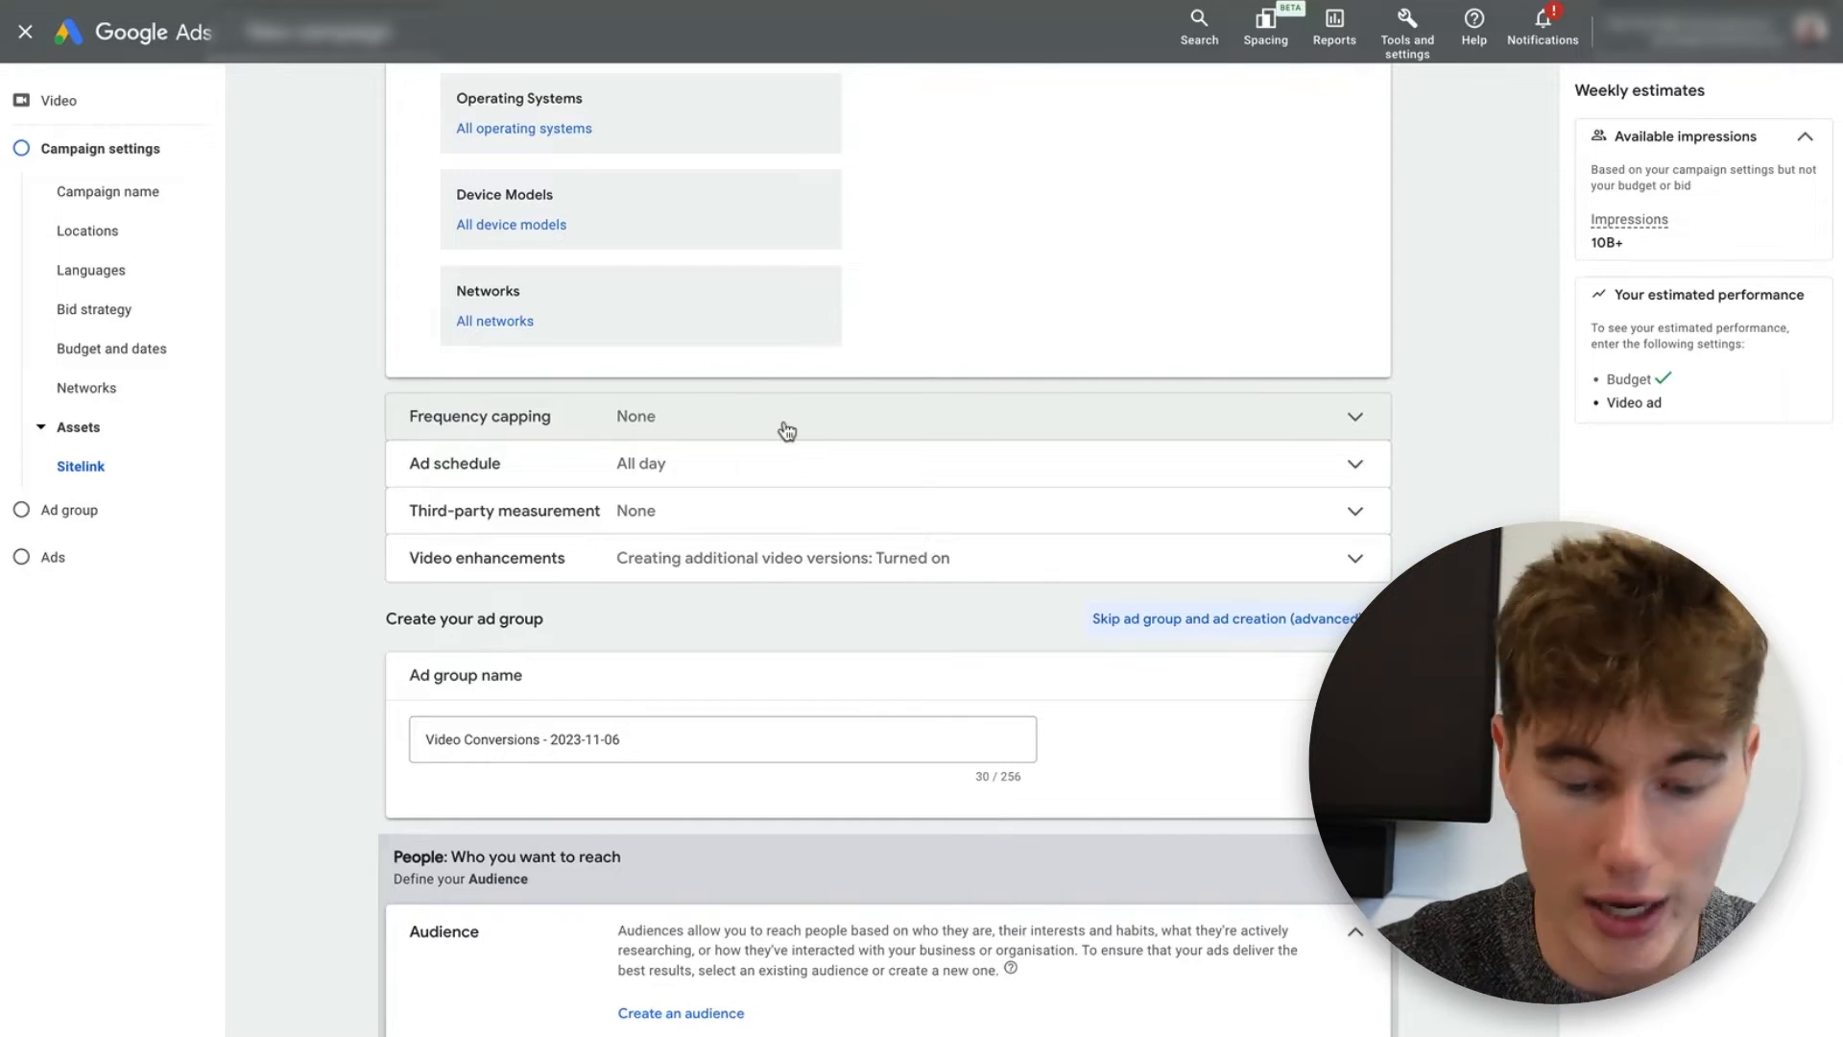
- Examine the frequency capping options for the campaign, including the cap on impression frequency
{"action": "left_click", "coordinate": [787, 431]}
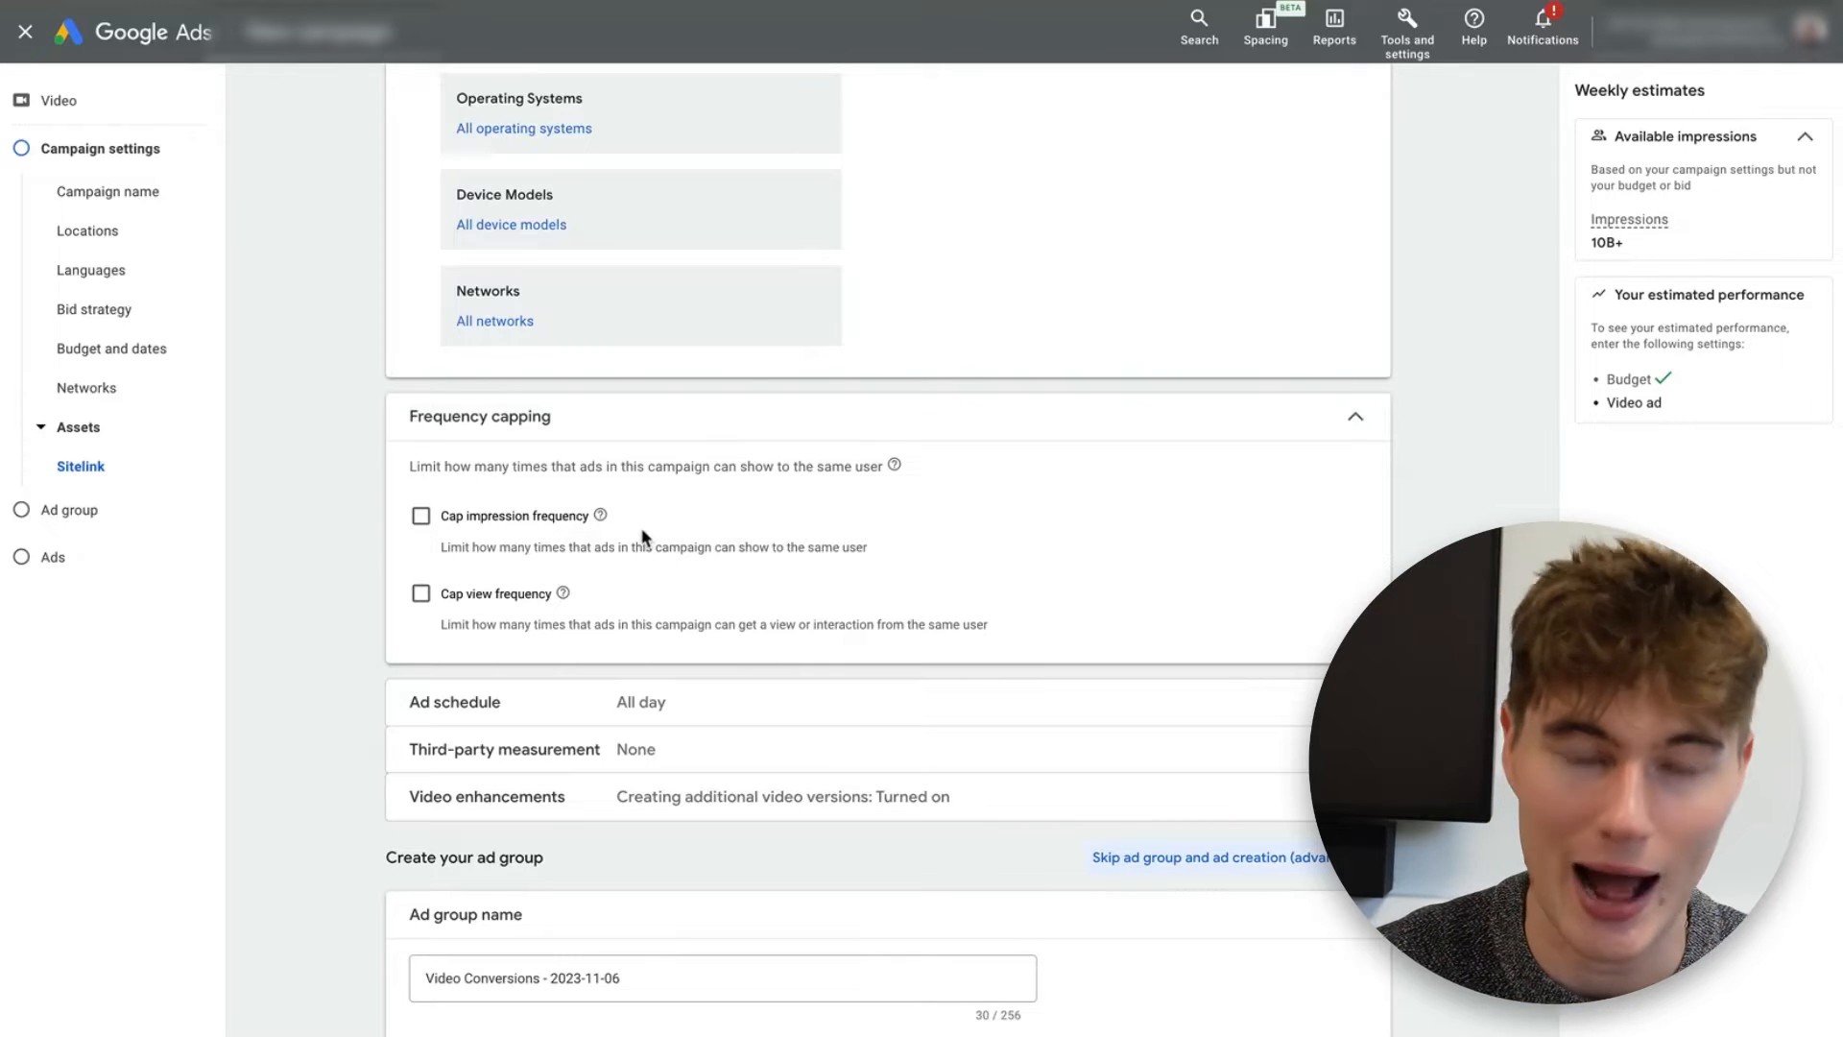
{"action": "left_click", "coordinate": [507, 523]}
{"action": "left_click", "coordinate": [566, 624]}
{"action": "left_click", "coordinate": [420, 516]}
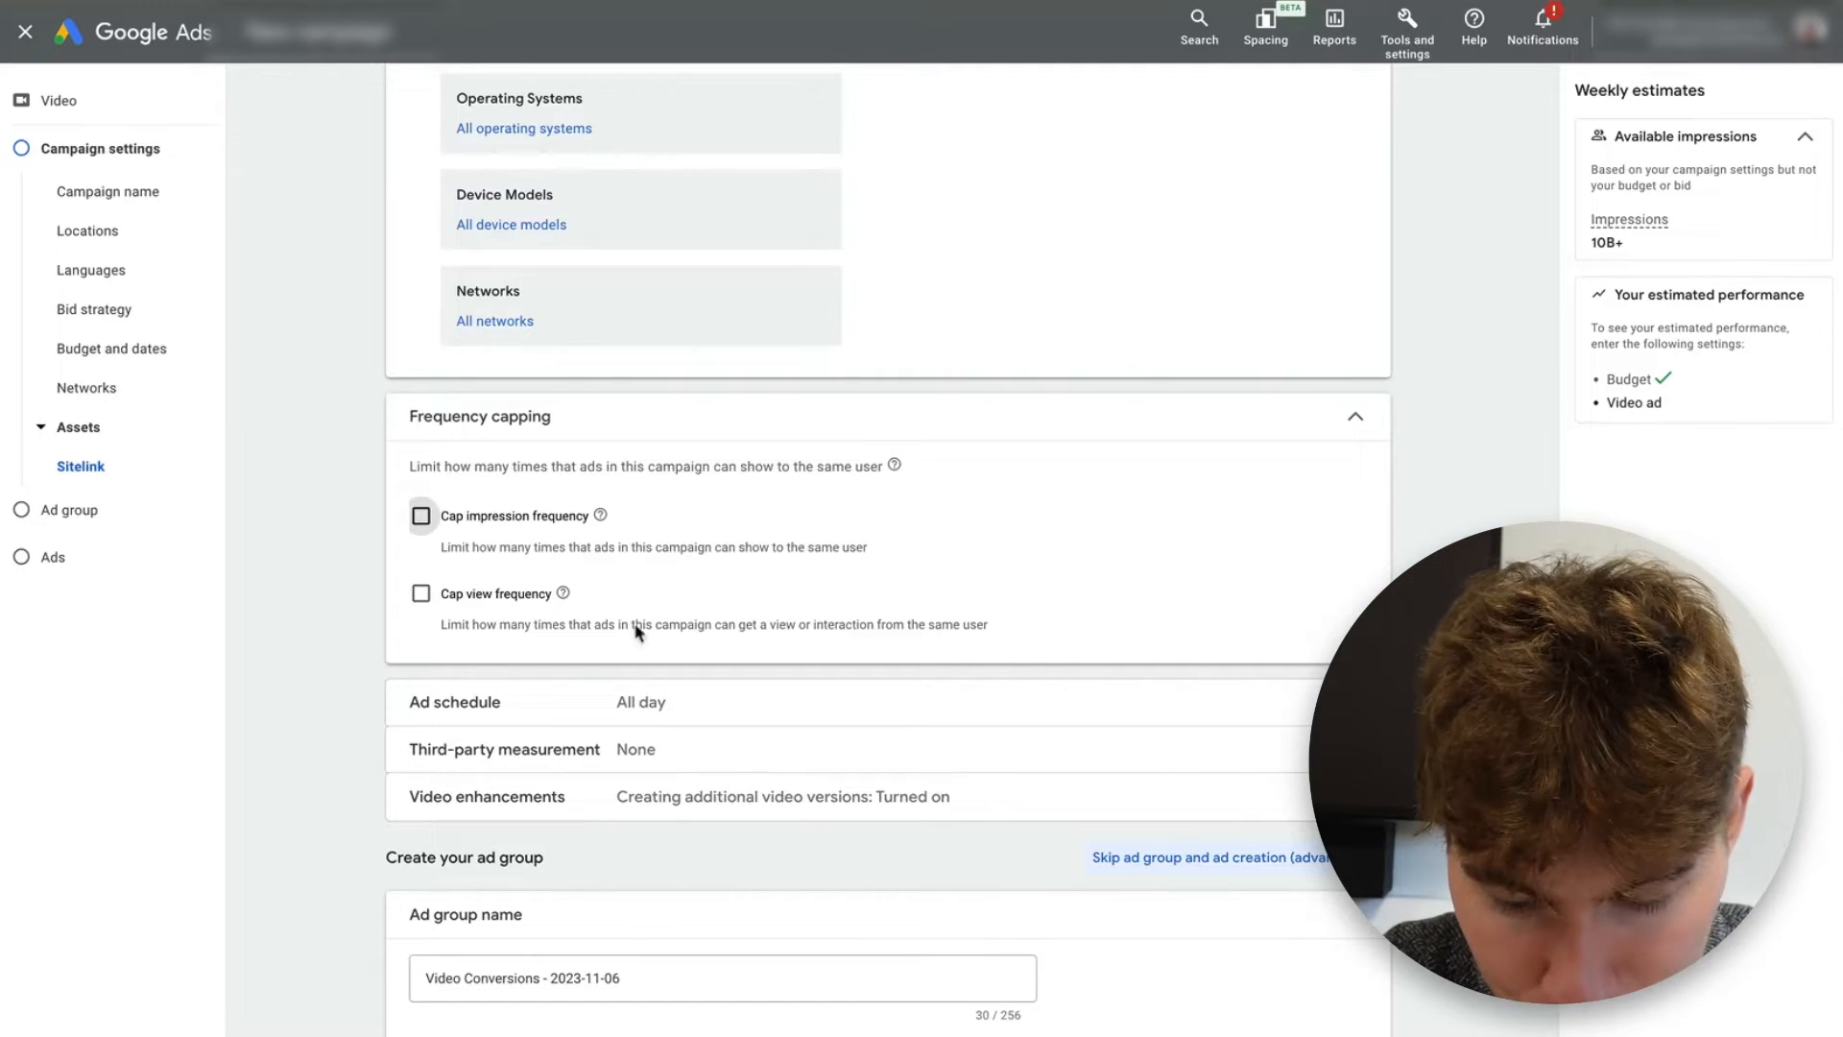
- Review the video enhancements setting that allows Google to create additional videos, and collapse it again
{"action": "scroll", "coordinate": [735, 553], "scroll_direction": "down", "scroll_amount": 2}
{"action": "scroll", "coordinate": [744, 562], "scroll_direction": "down", "scroll_amount": 1}
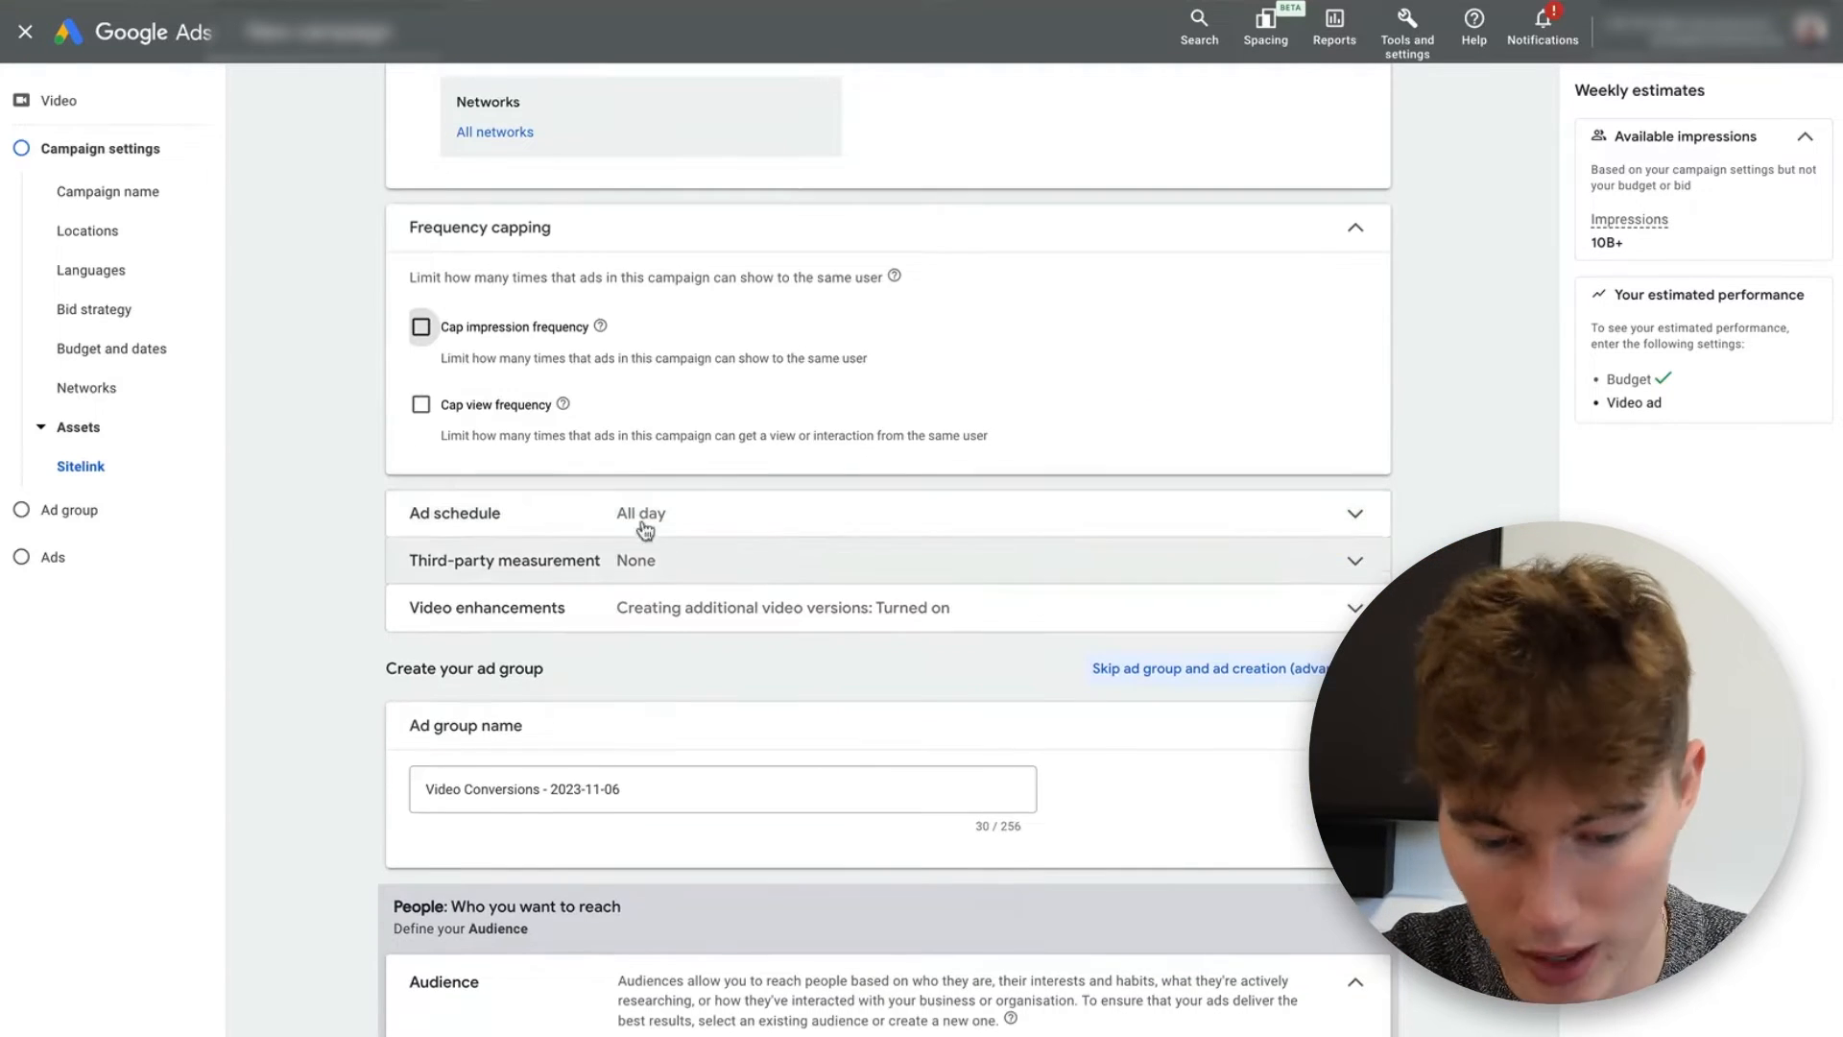
{"action": "scroll", "coordinate": [697, 512], "scroll_direction": "down", "scroll_amount": 1}
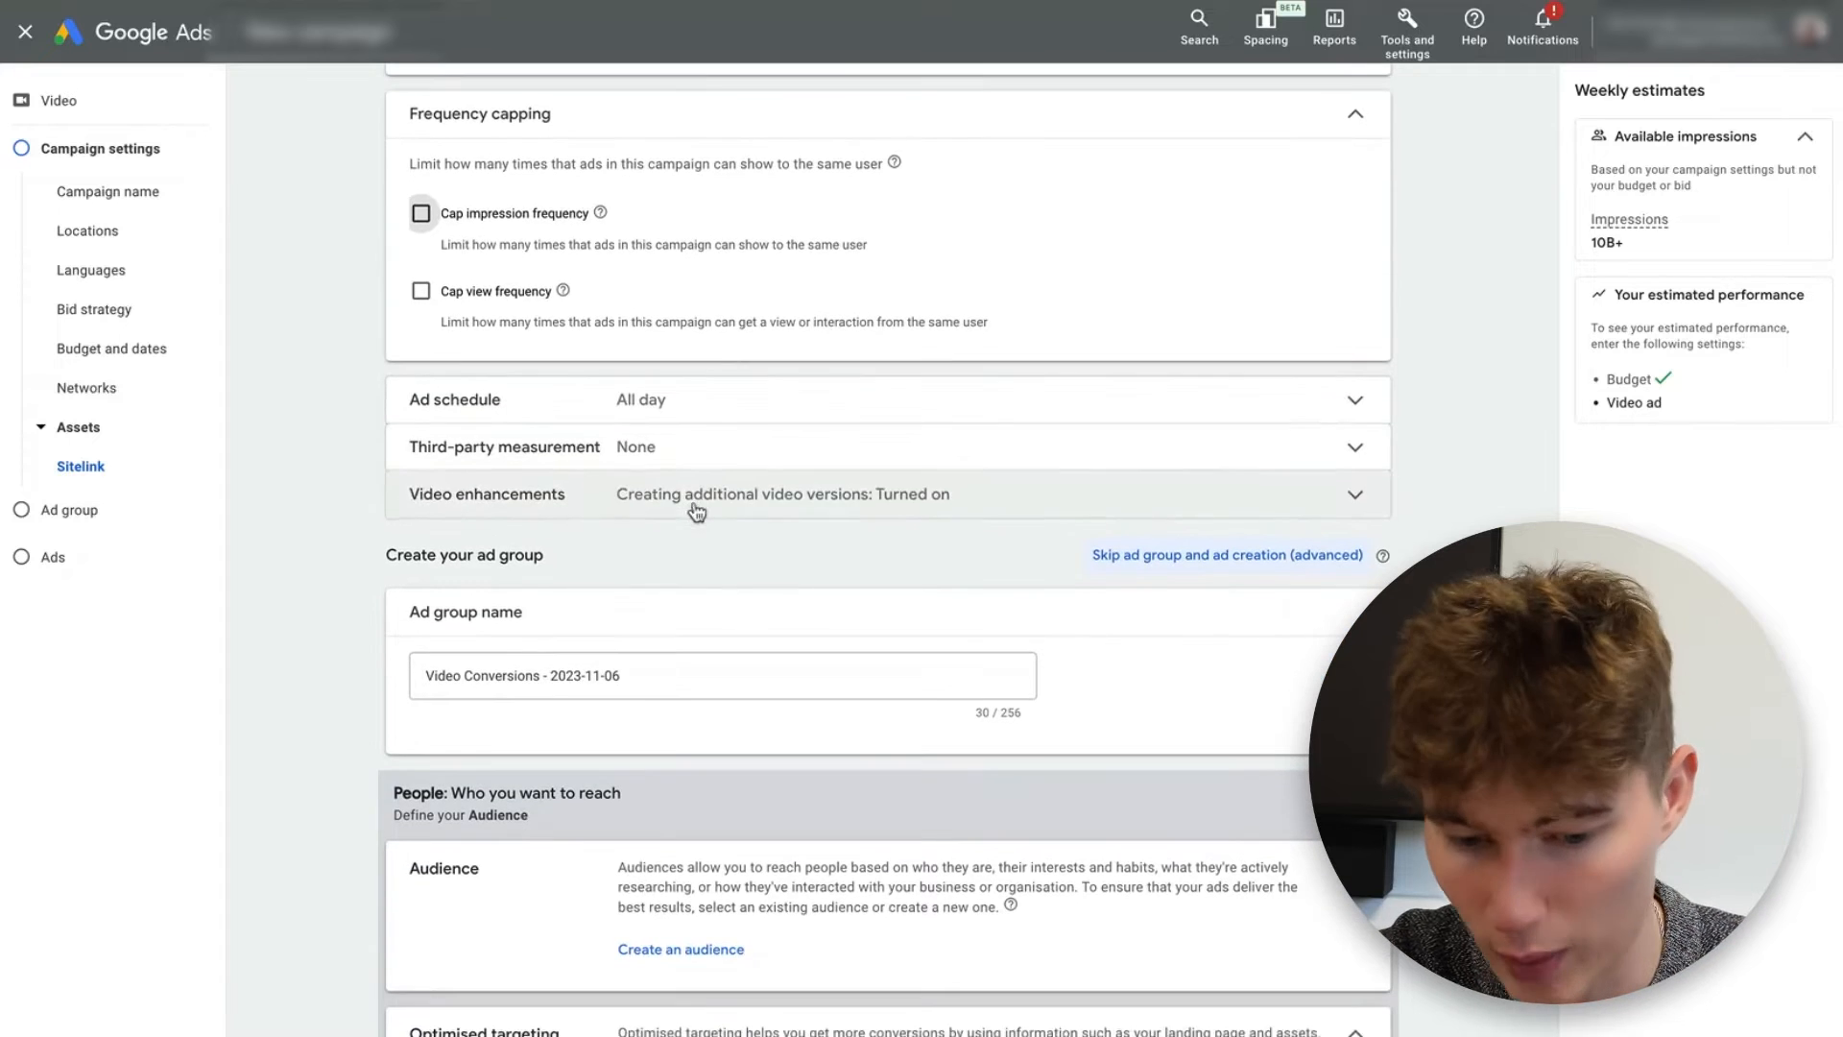
{"action": "left_click", "coordinate": [748, 509]}
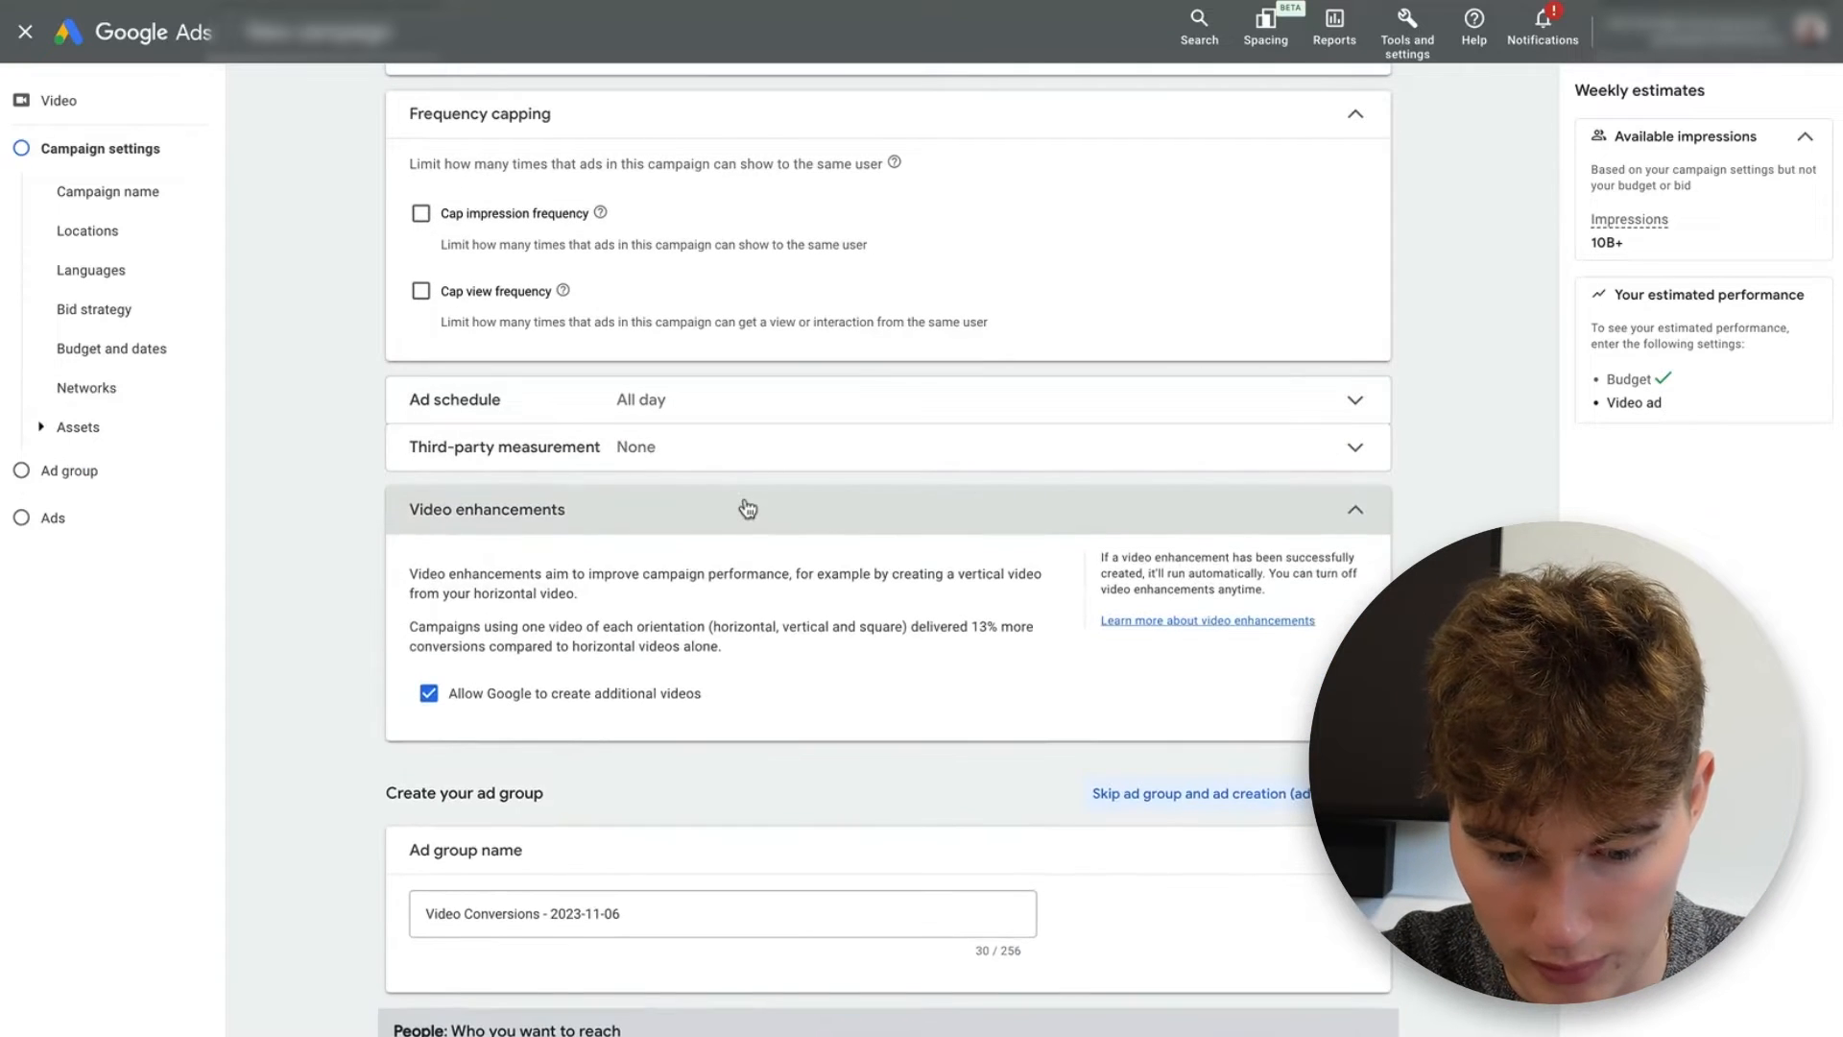
{"action": "left_click", "coordinate": [748, 509]}
{"action": "left_click", "coordinate": [748, 509]}
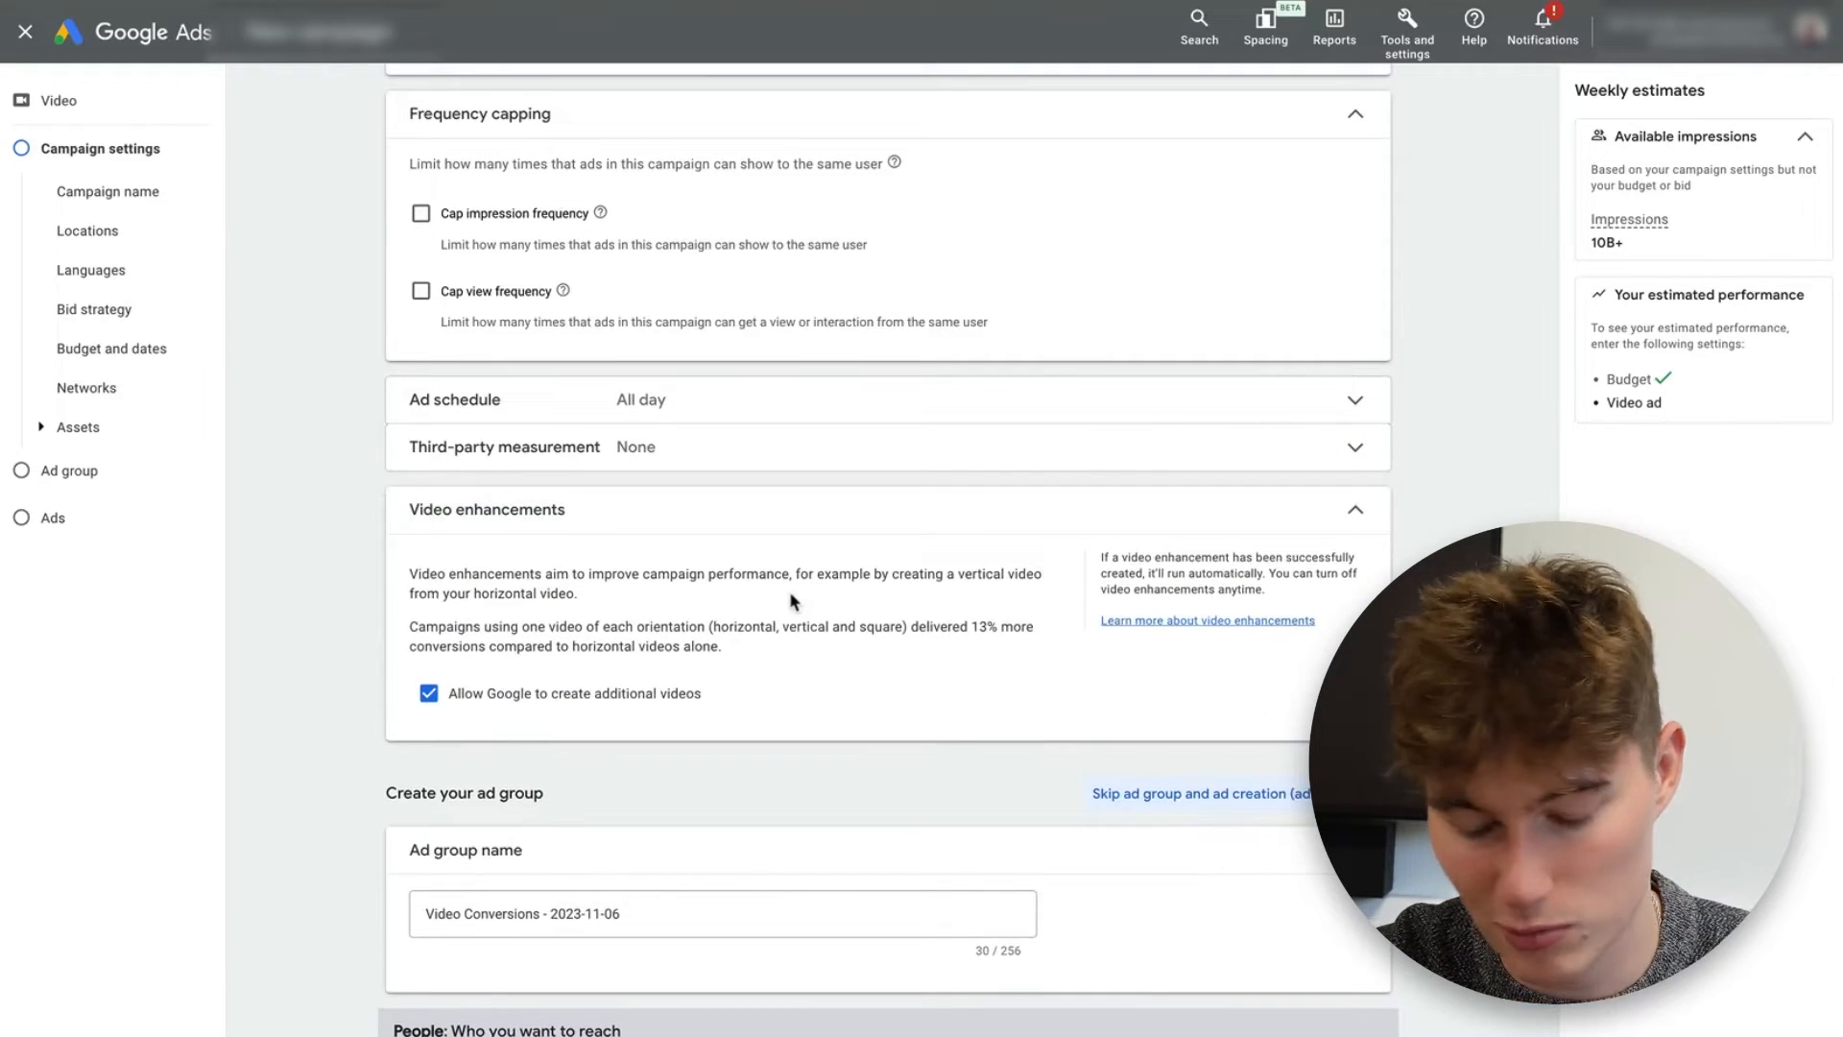
{"action": "left_click", "coordinate": [1368, 516]}
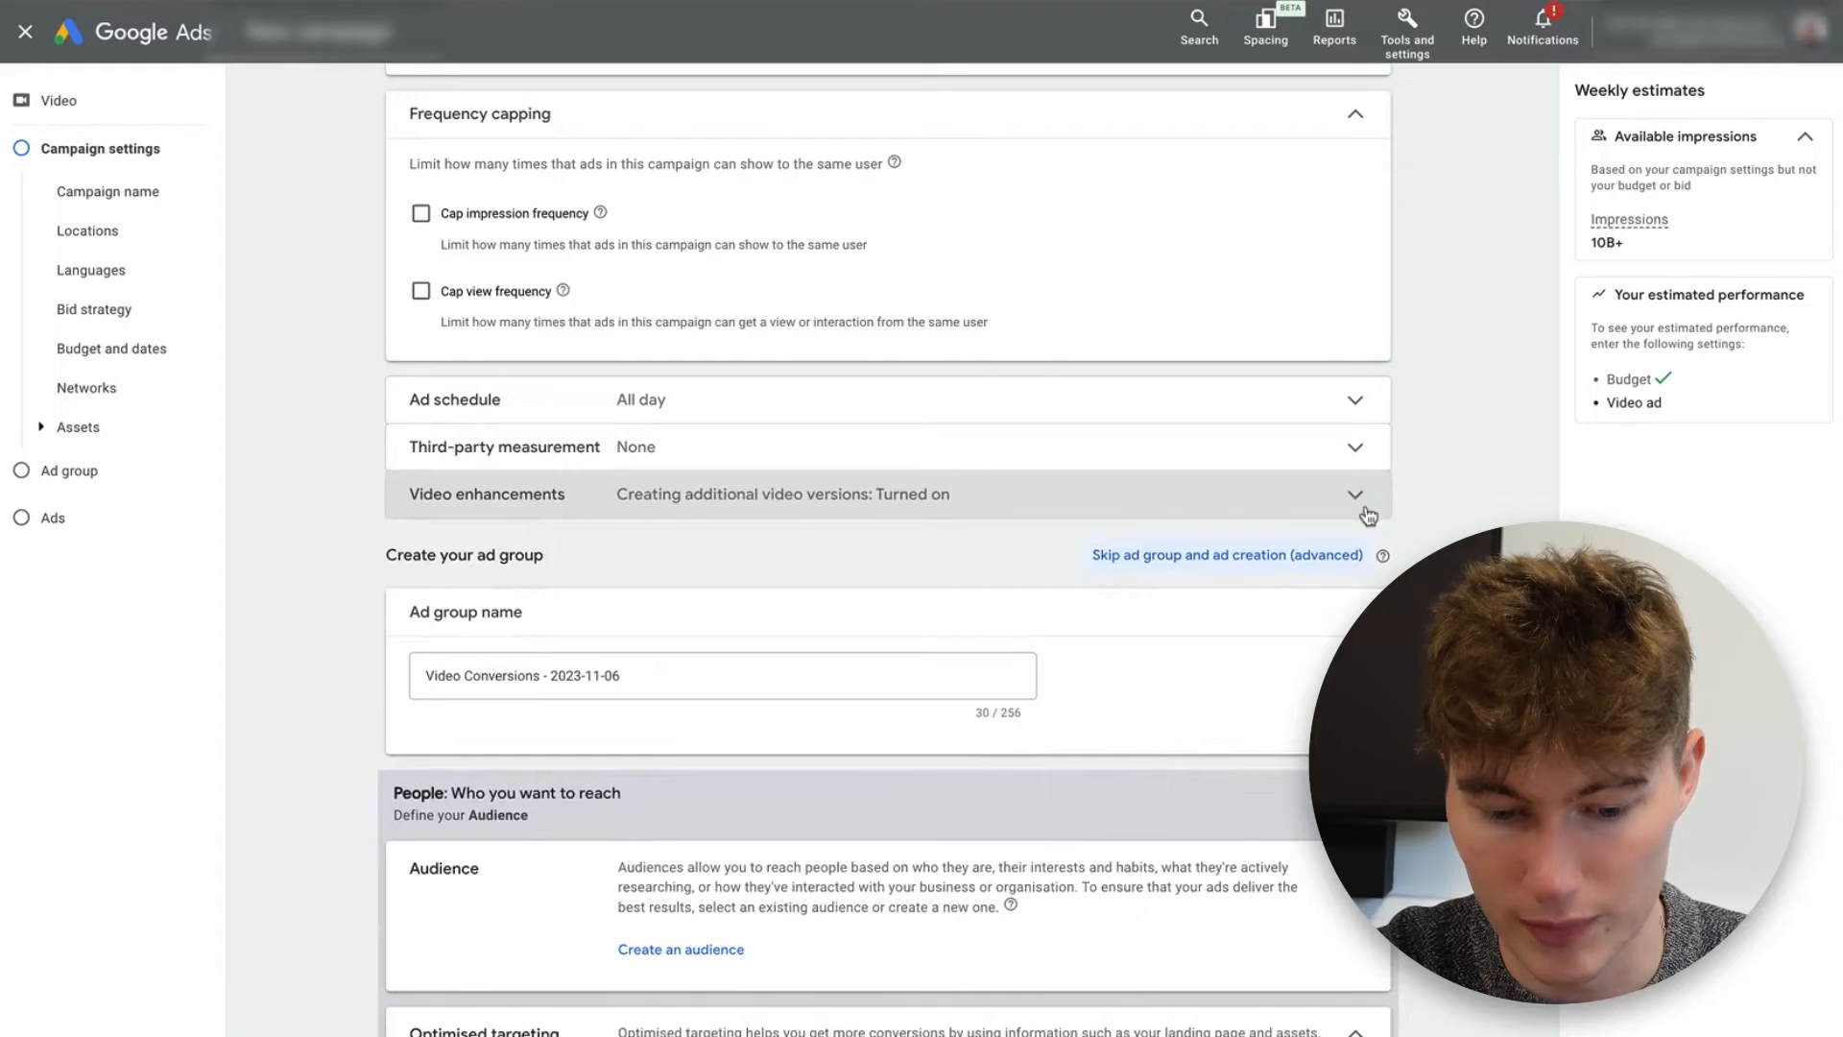
- Rename the ad group as "Testing"
{"action": "scroll", "coordinate": [1371, 515], "scroll_direction": "down", "scroll_amount": 3}
{"action": "scroll", "coordinate": [833, 539], "scroll_direction": "down", "scroll_amount": 1}
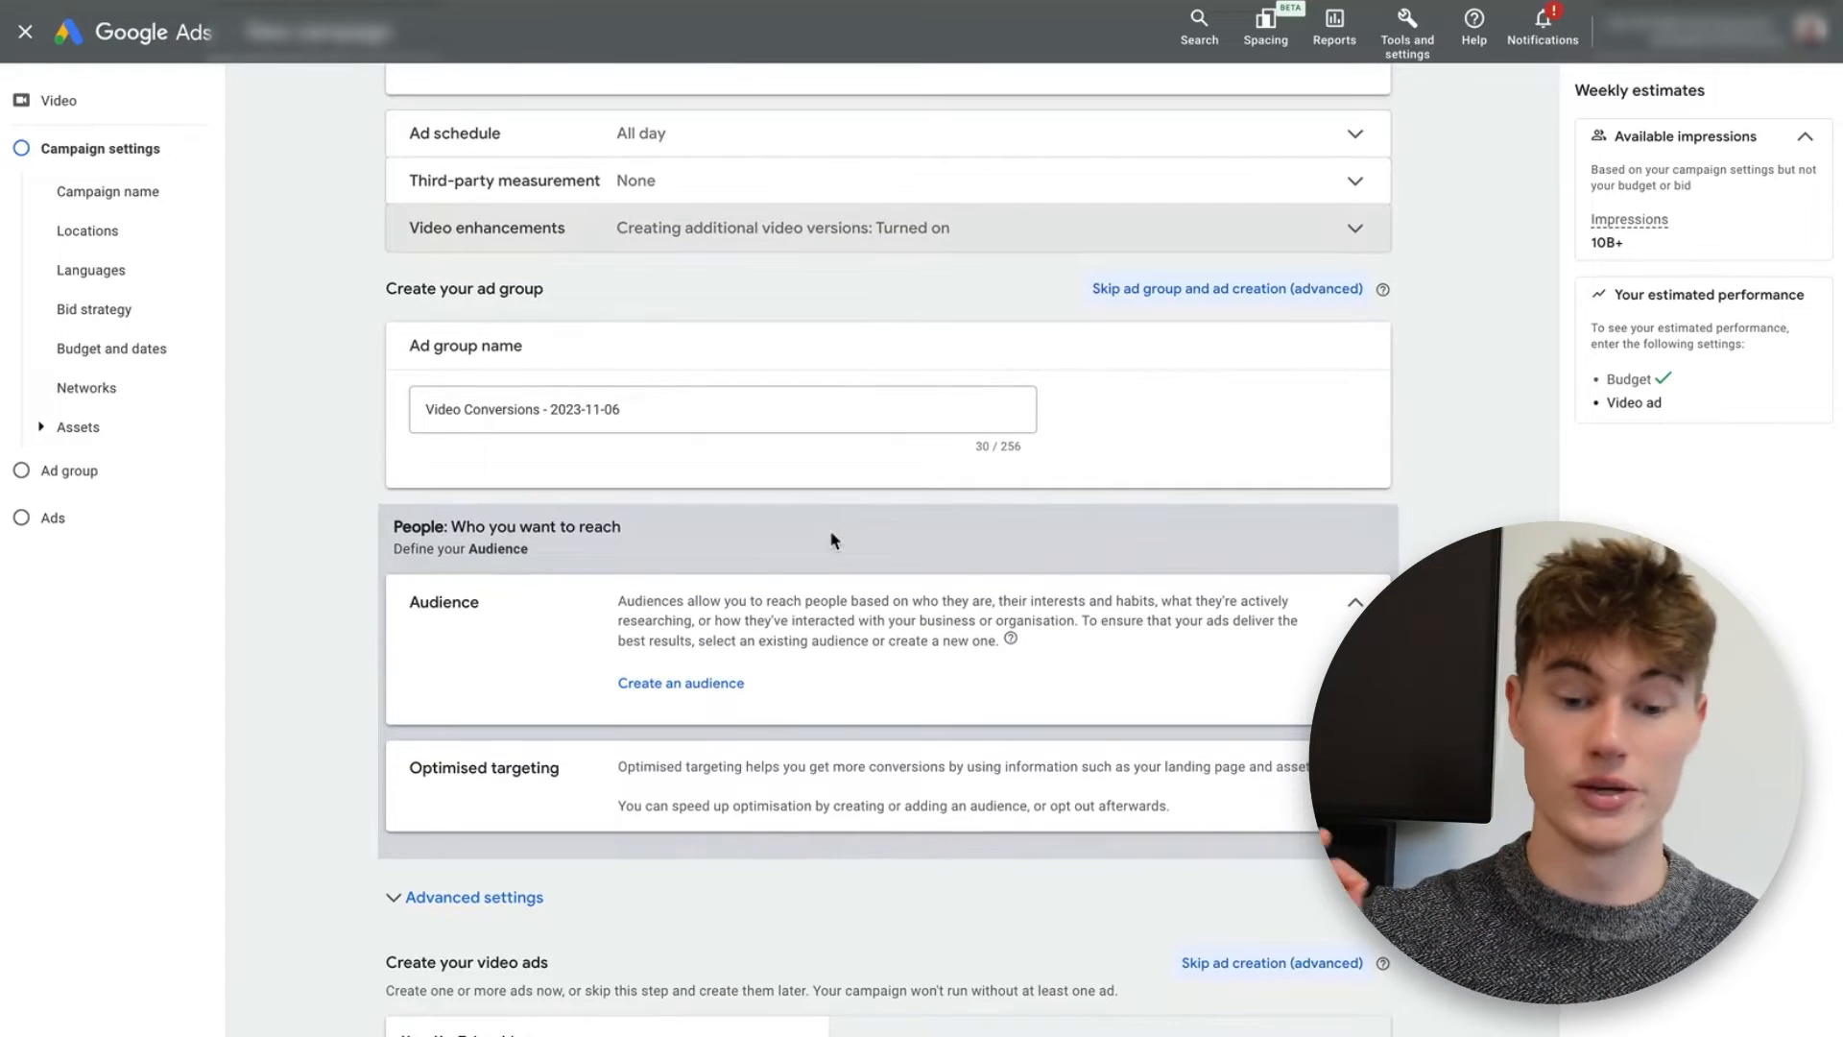
{"action": "triple_click", "coordinate": [654, 412]}
{"action": "key", "text": "BackSpace"}
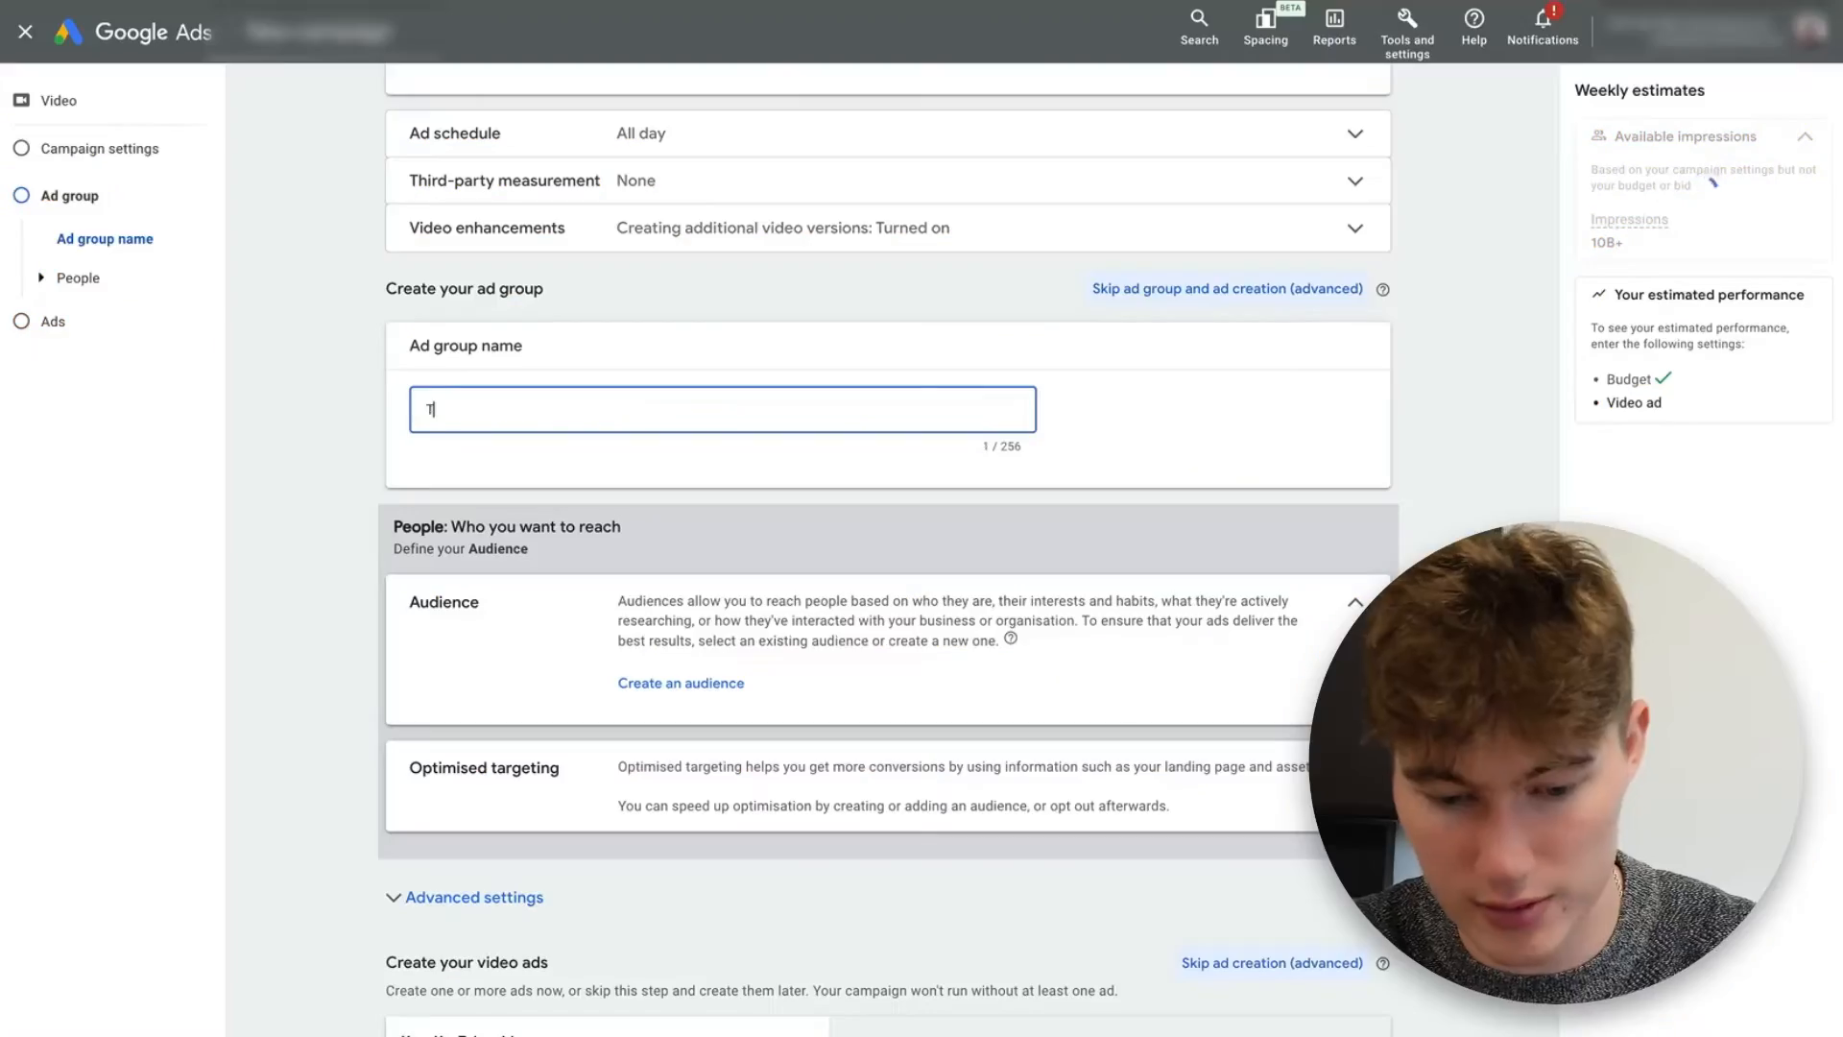
{"action": "type", "text": "esting"}
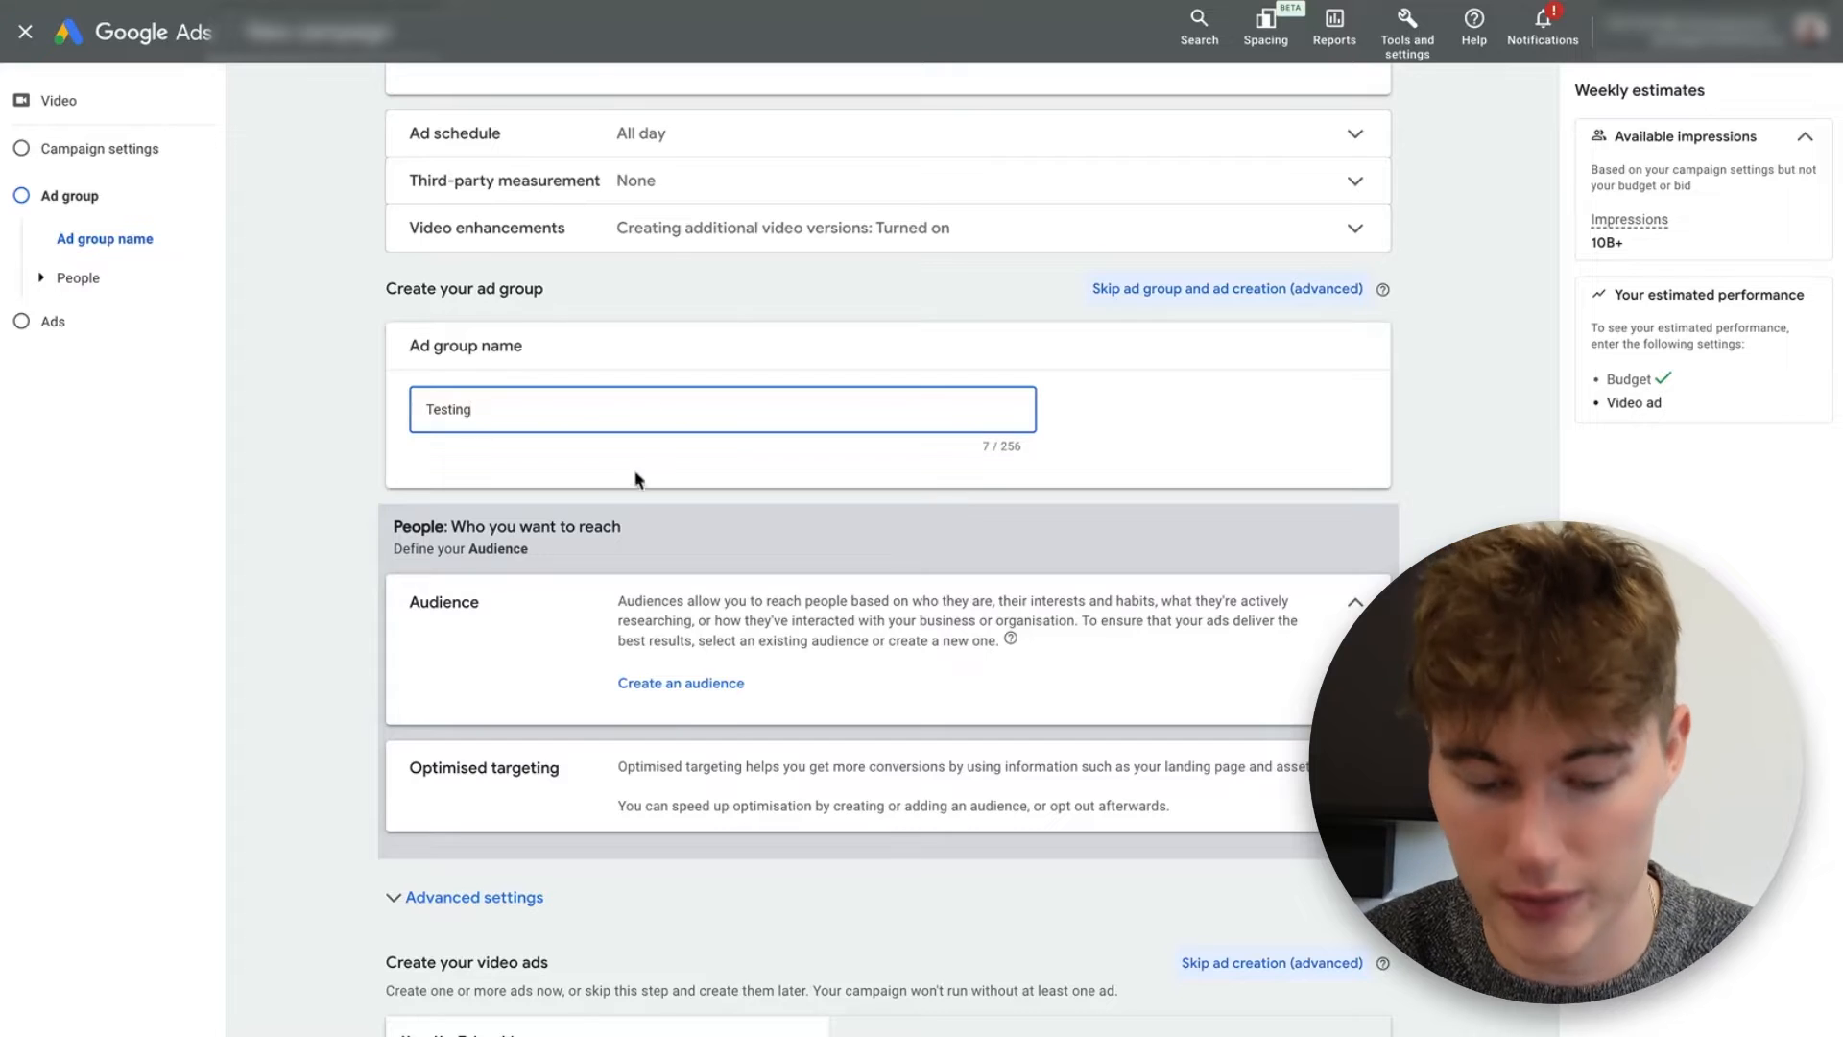
- Start a new audience for the ad group and name it "YouTube Shorts"
{"action": "scroll", "coordinate": [637, 477], "scroll_direction": "down", "scroll_amount": 2}
{"action": "scroll", "coordinate": [724, 395], "scroll_direction": "down", "scroll_amount": 1}
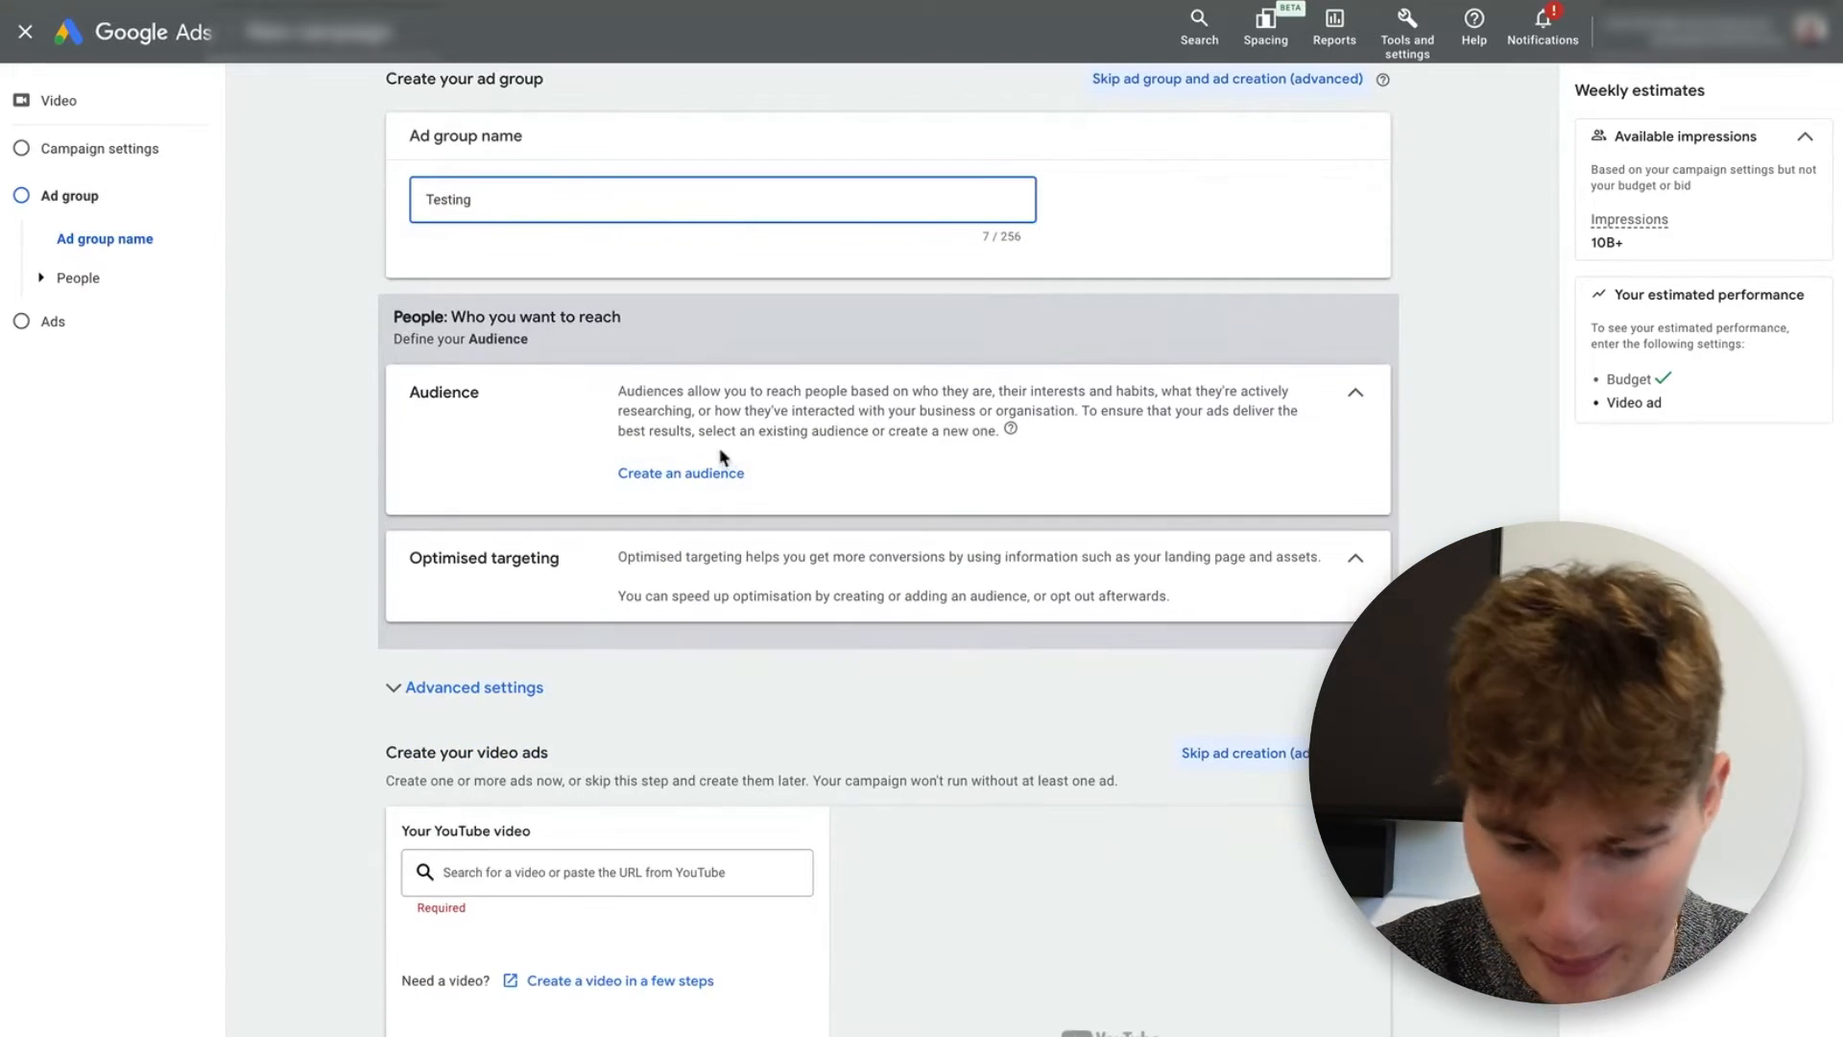
{"action": "left_click", "coordinate": [702, 471]}
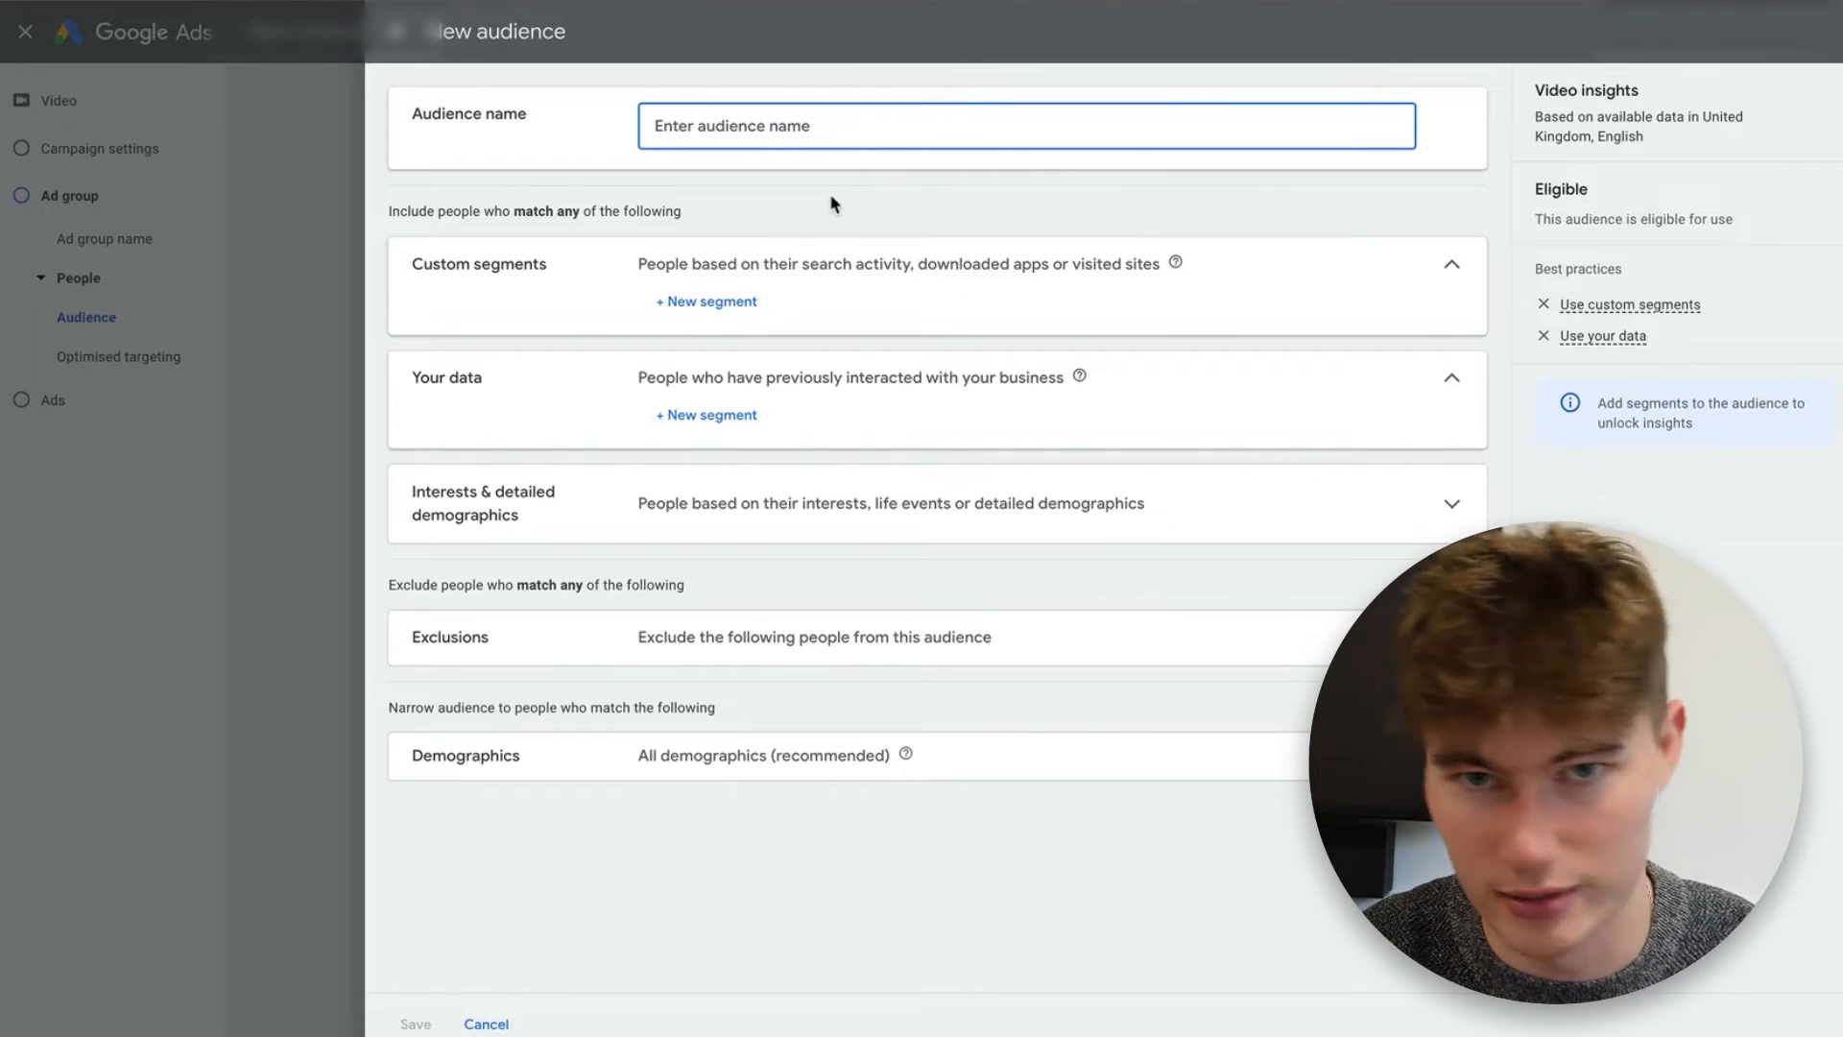
{"action": "type", "text": "You"}
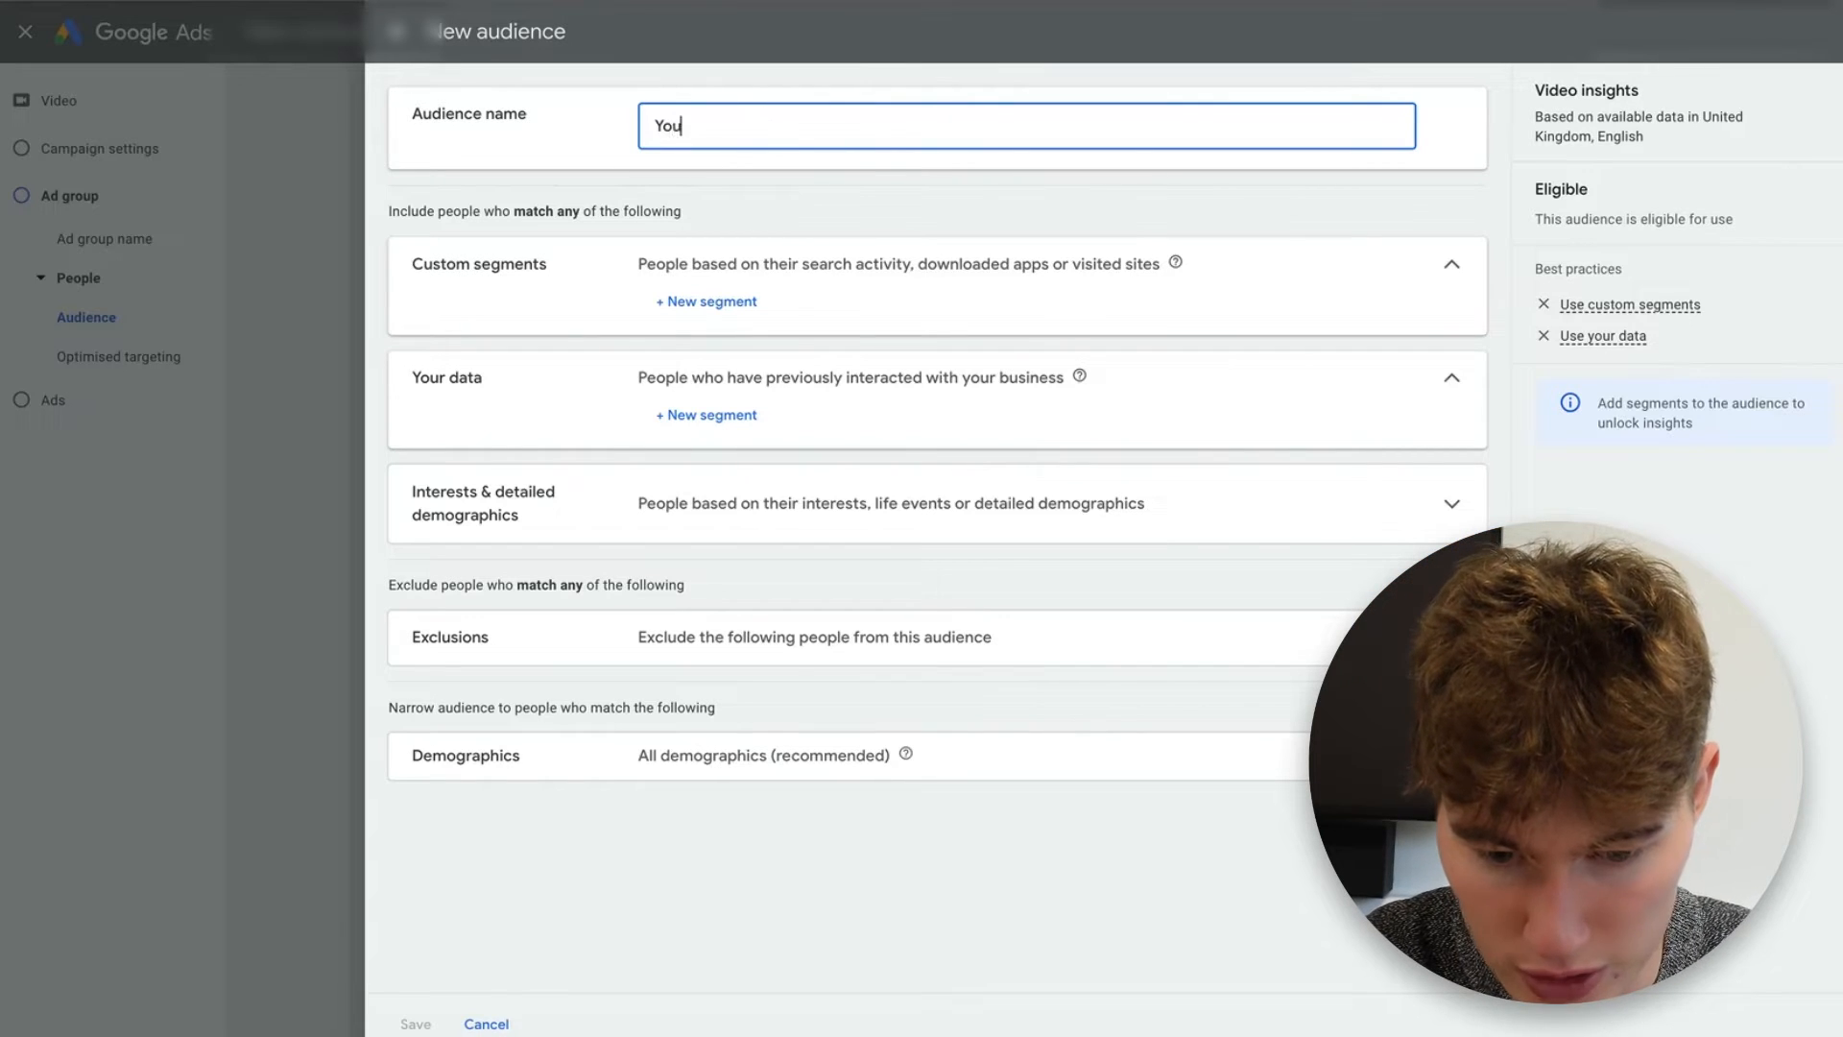
{"action": "type", "text": "Tube Shorts"}
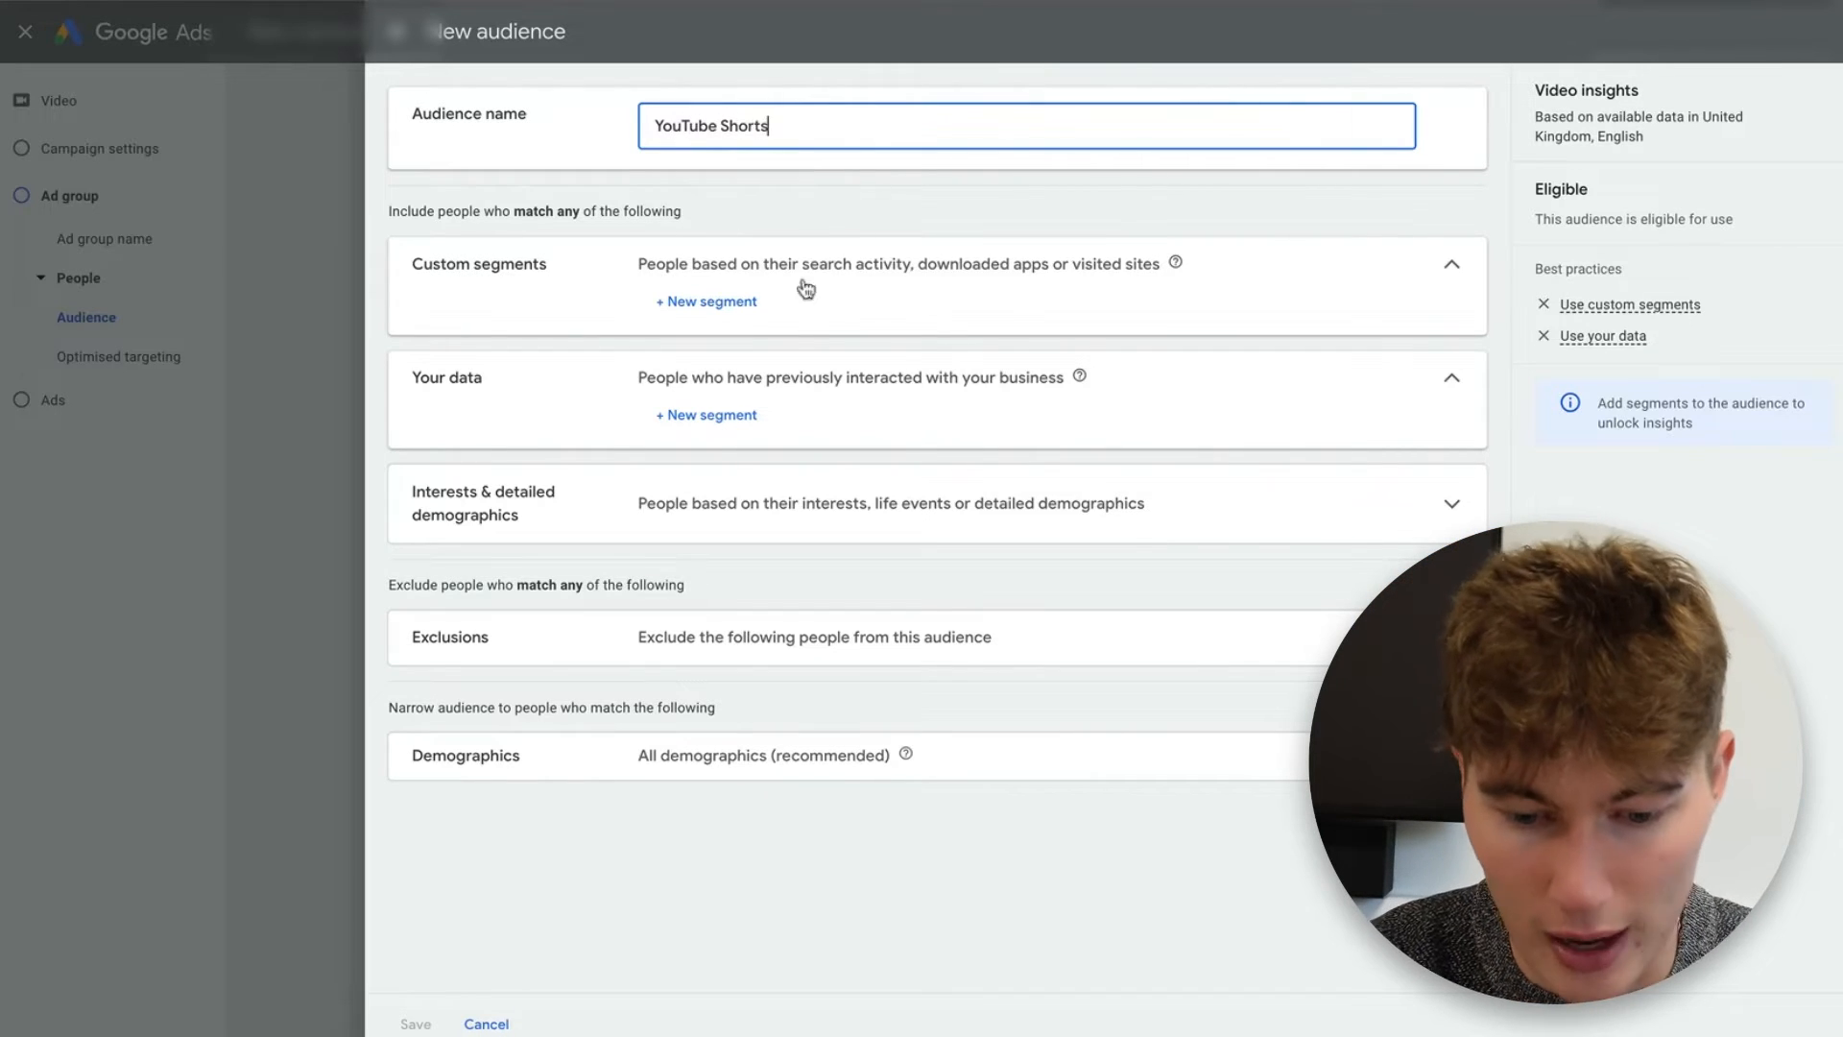
- Examine the new-segment options for custom segments and for your own data, closing each without adding a segment
{"action": "left_click", "coordinate": [730, 301]}
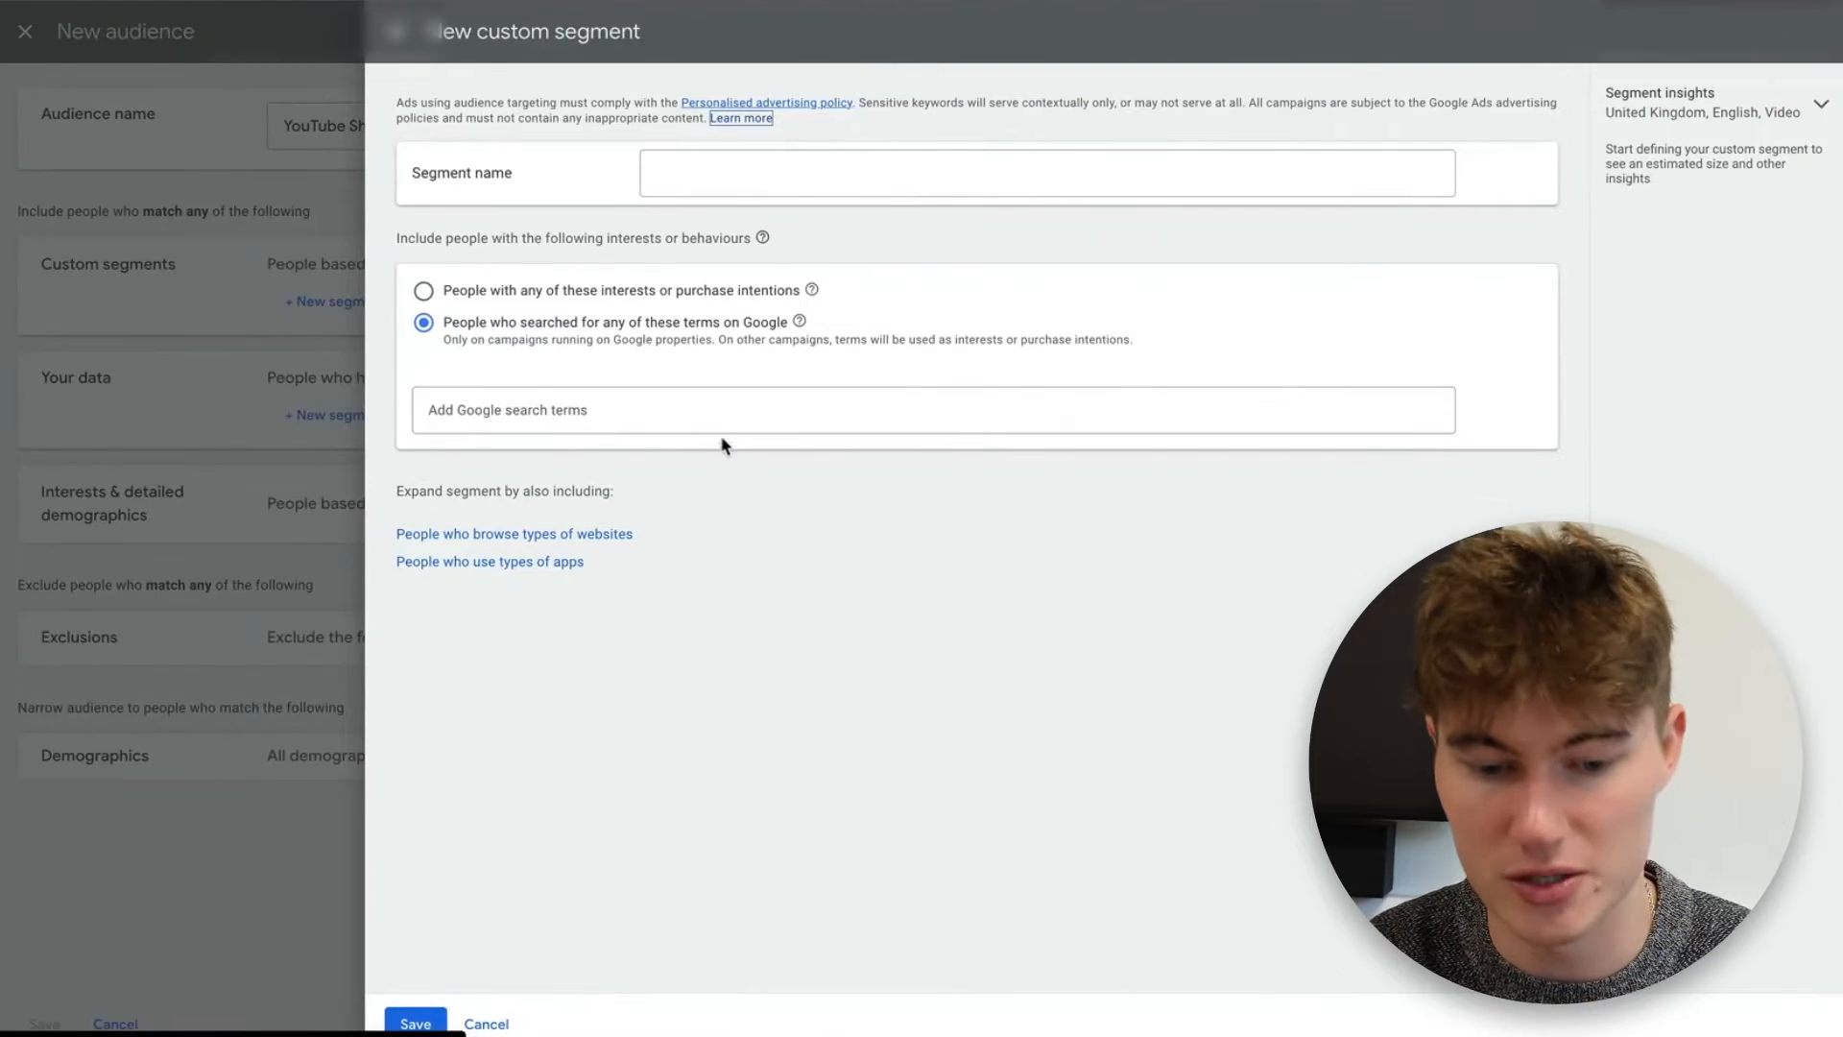
{"action": "left_click", "coordinate": [644, 410]}
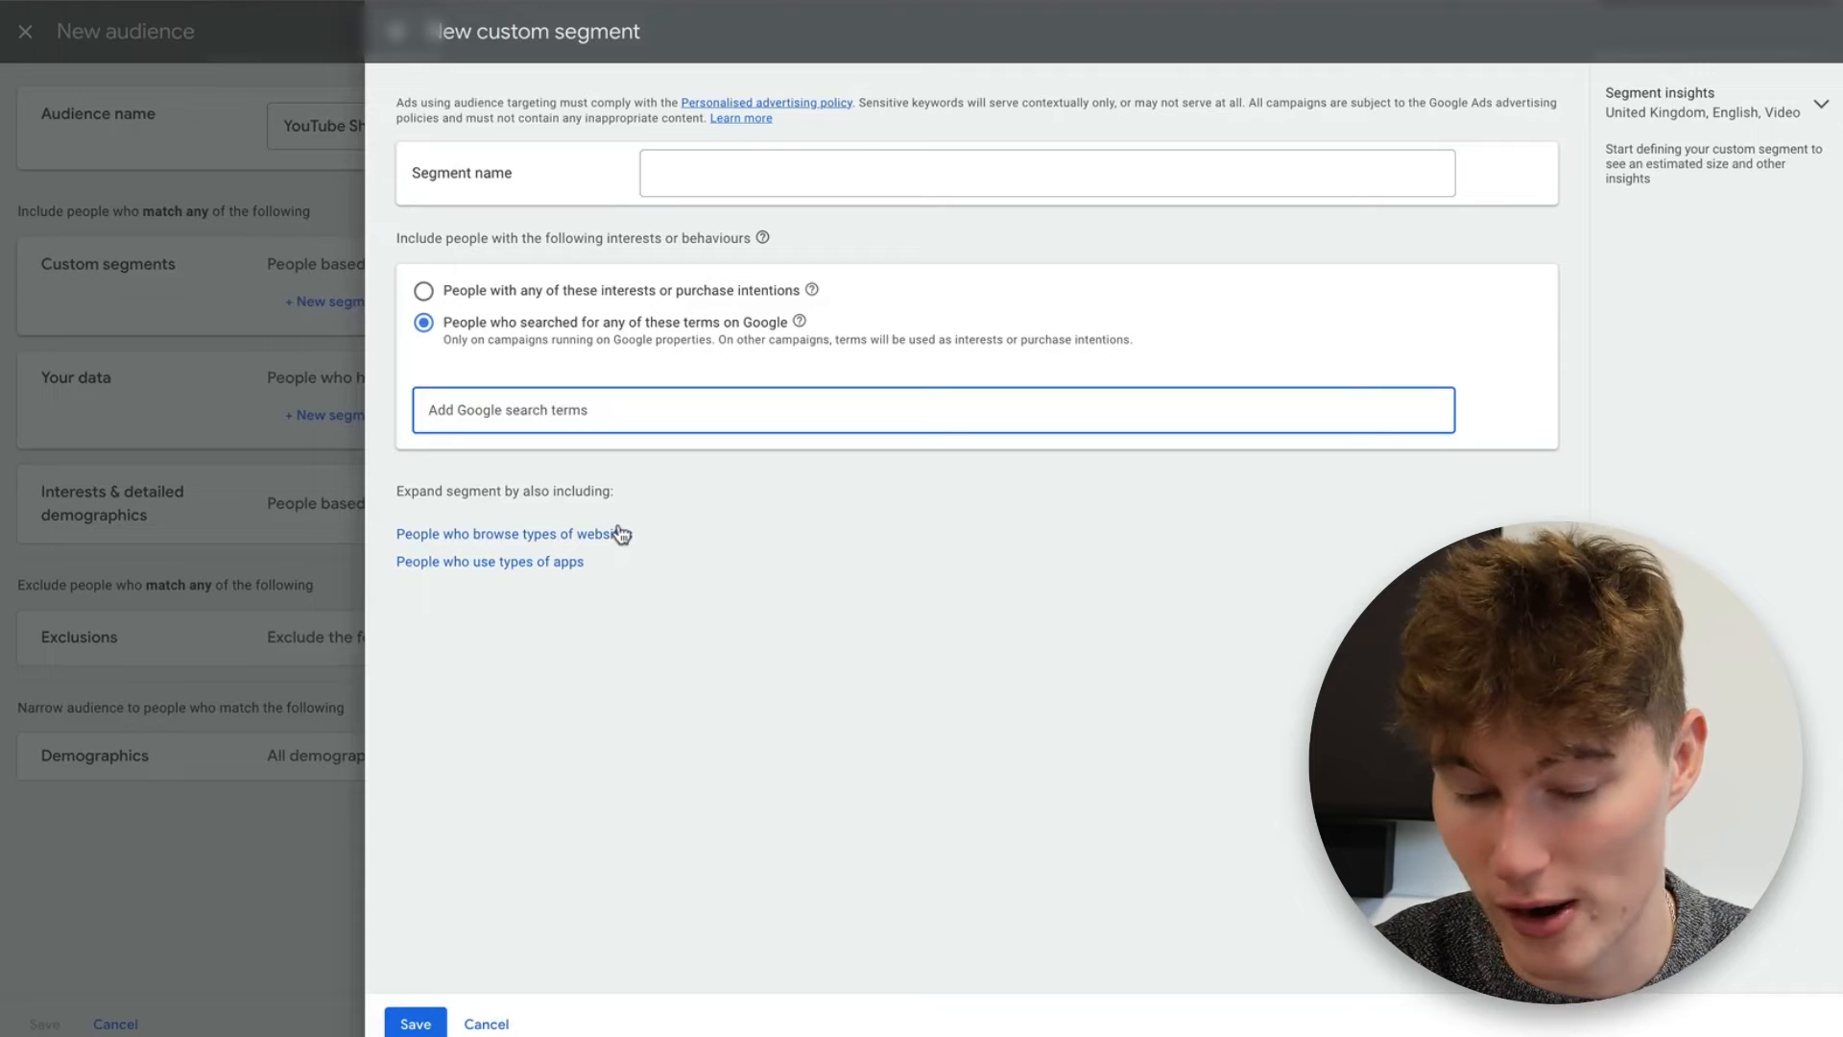
{"action": "left_click", "coordinate": [485, 1024]}
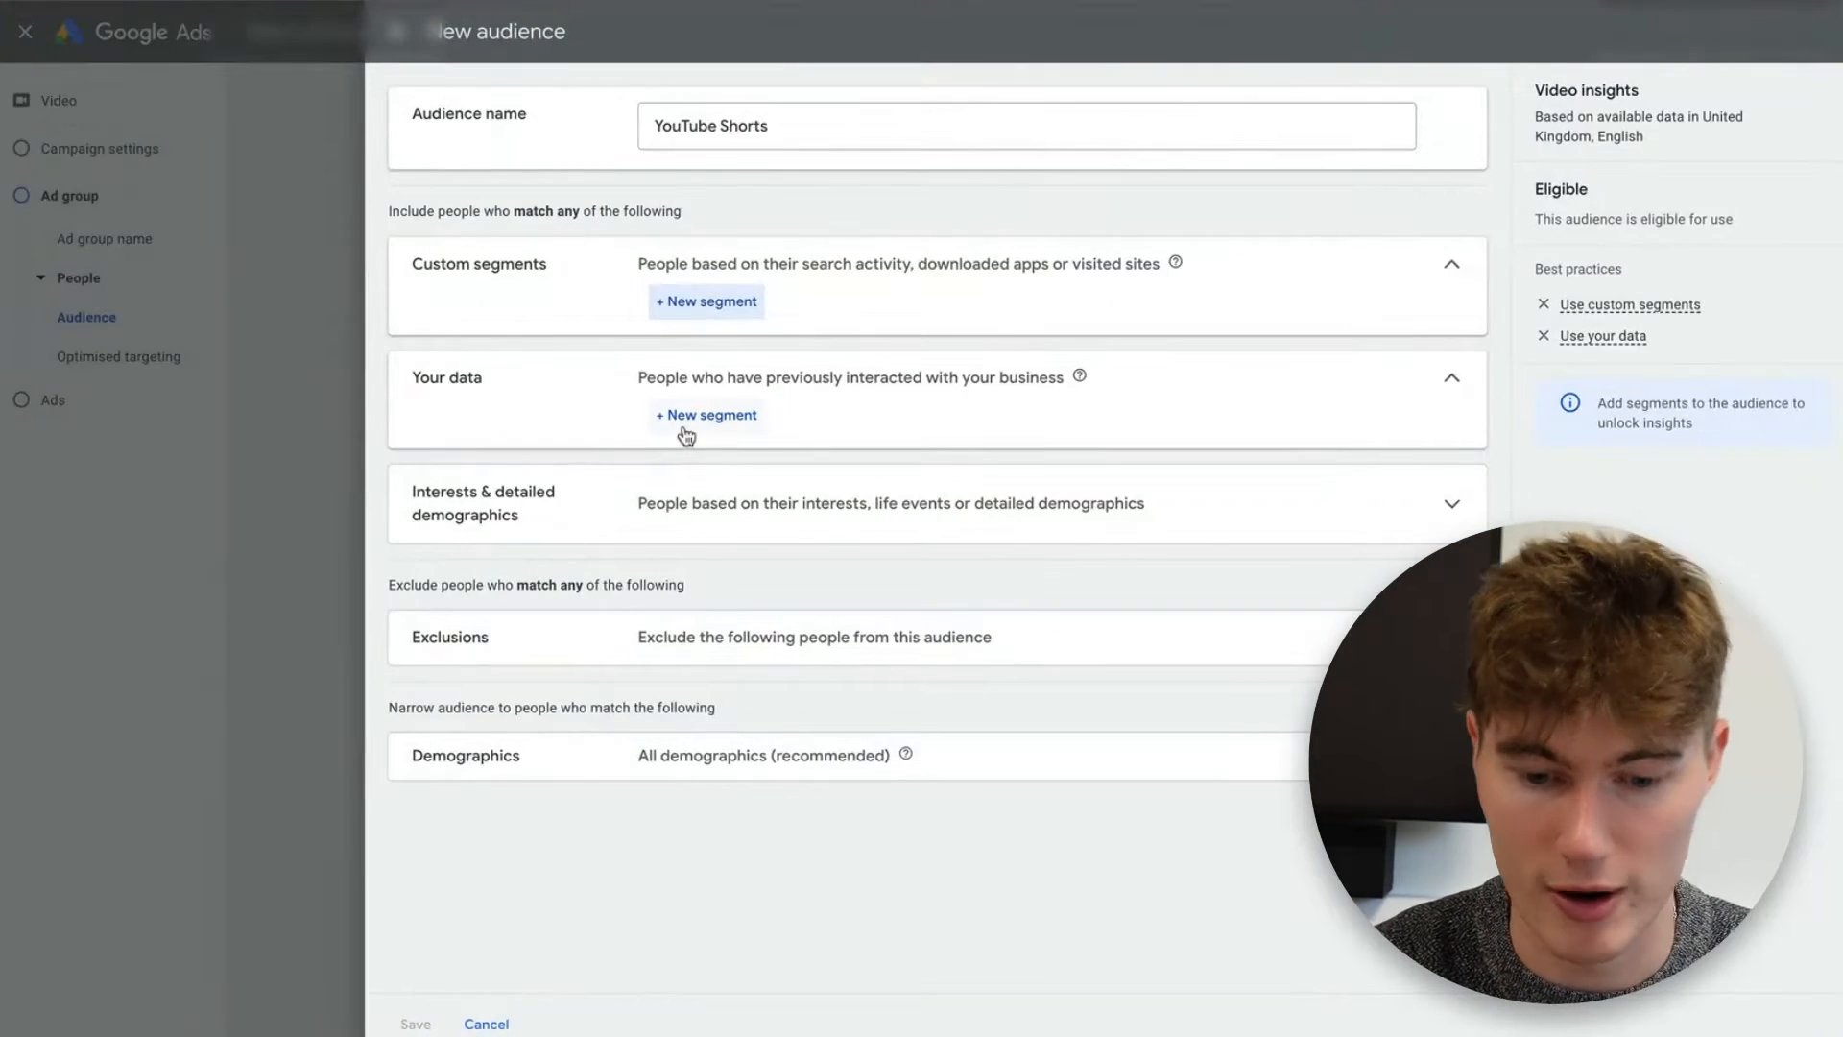
{"action": "left_click", "coordinate": [691, 422]}
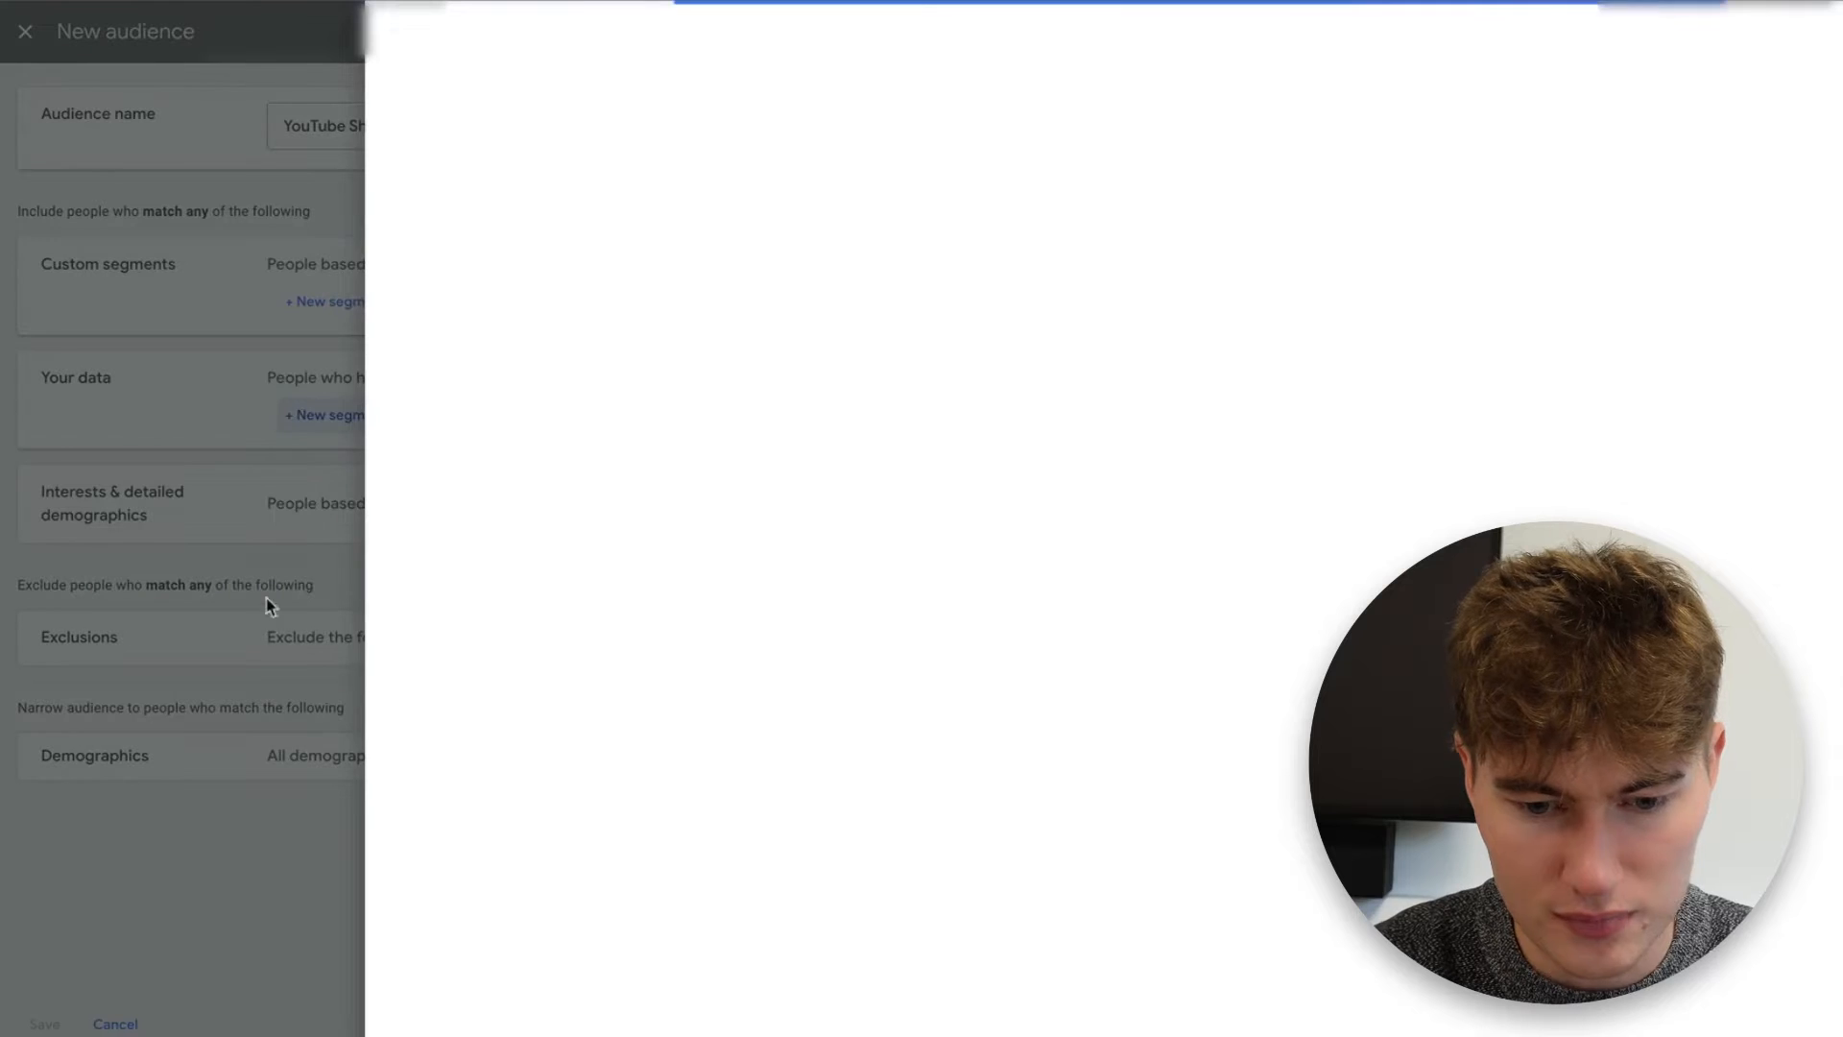
{"action": "left_click", "coordinate": [397, 32]}
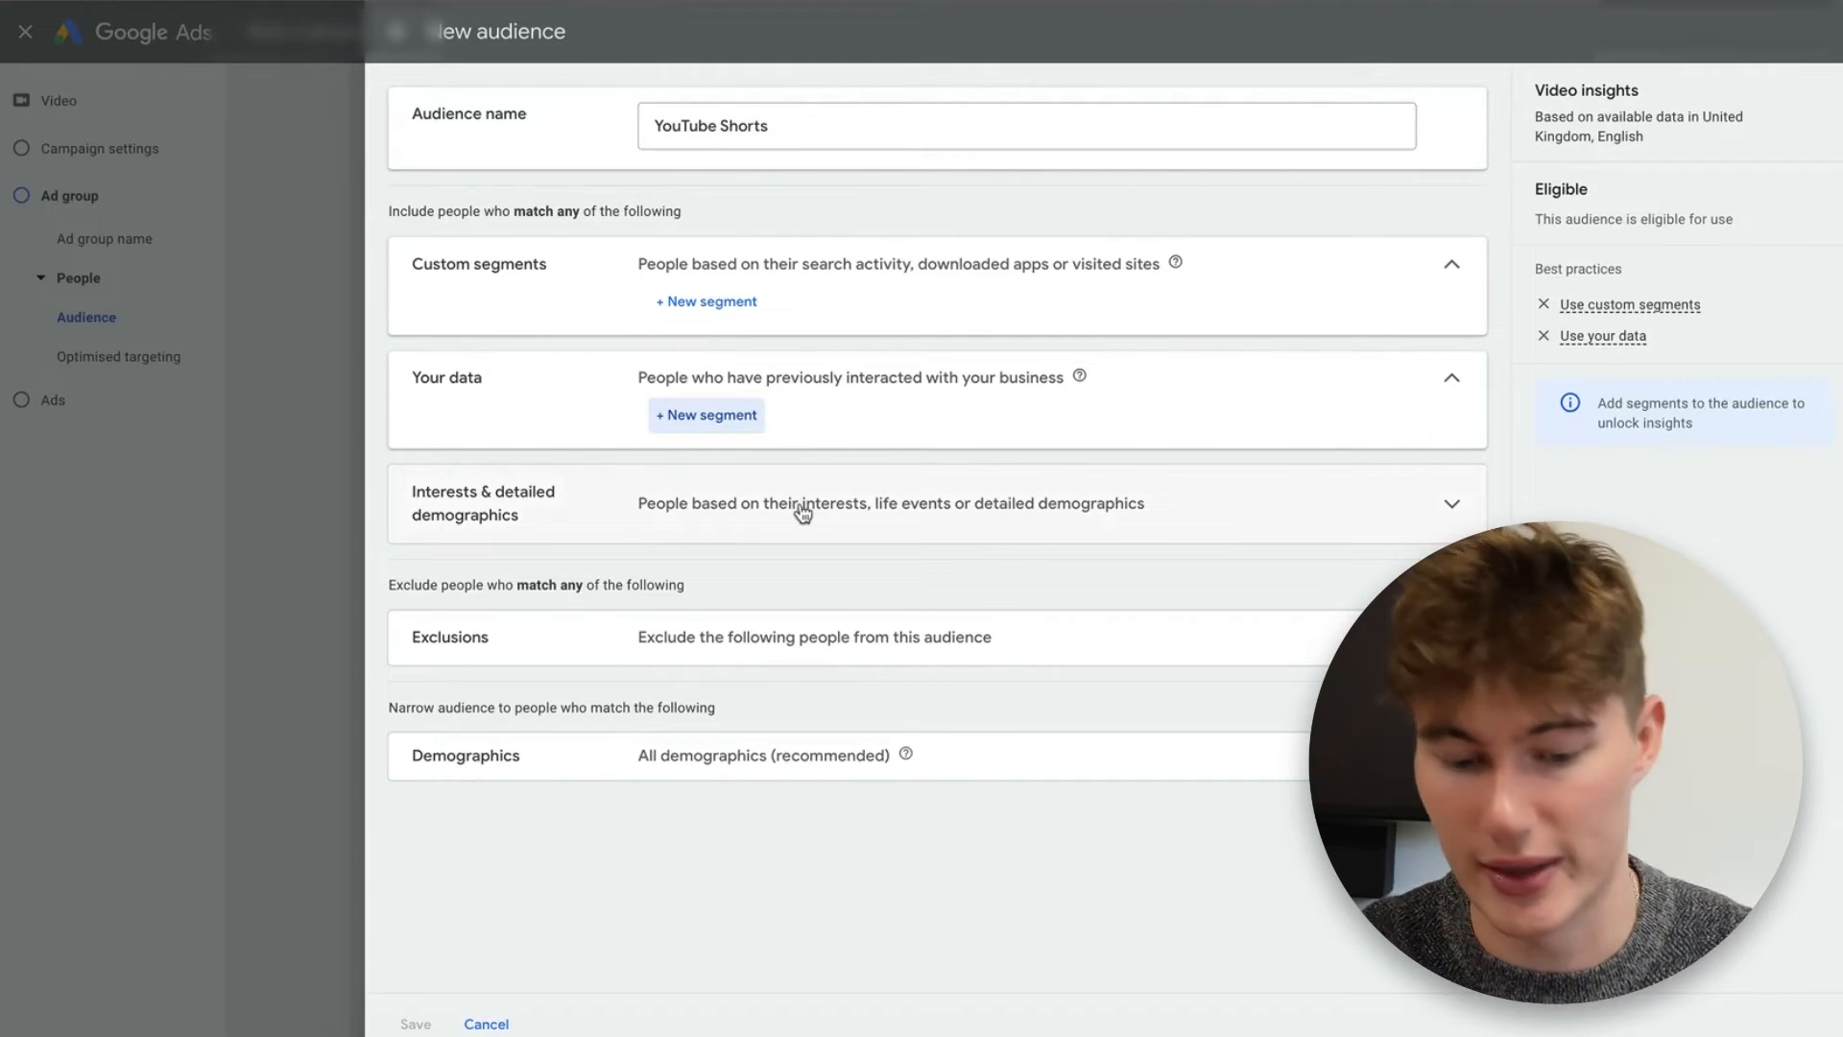
- Search interests and detailed demographics for "cats" and add the in-market segments Cat Information, Kittens and Catteries
{"action": "left_click", "coordinate": [844, 523]}
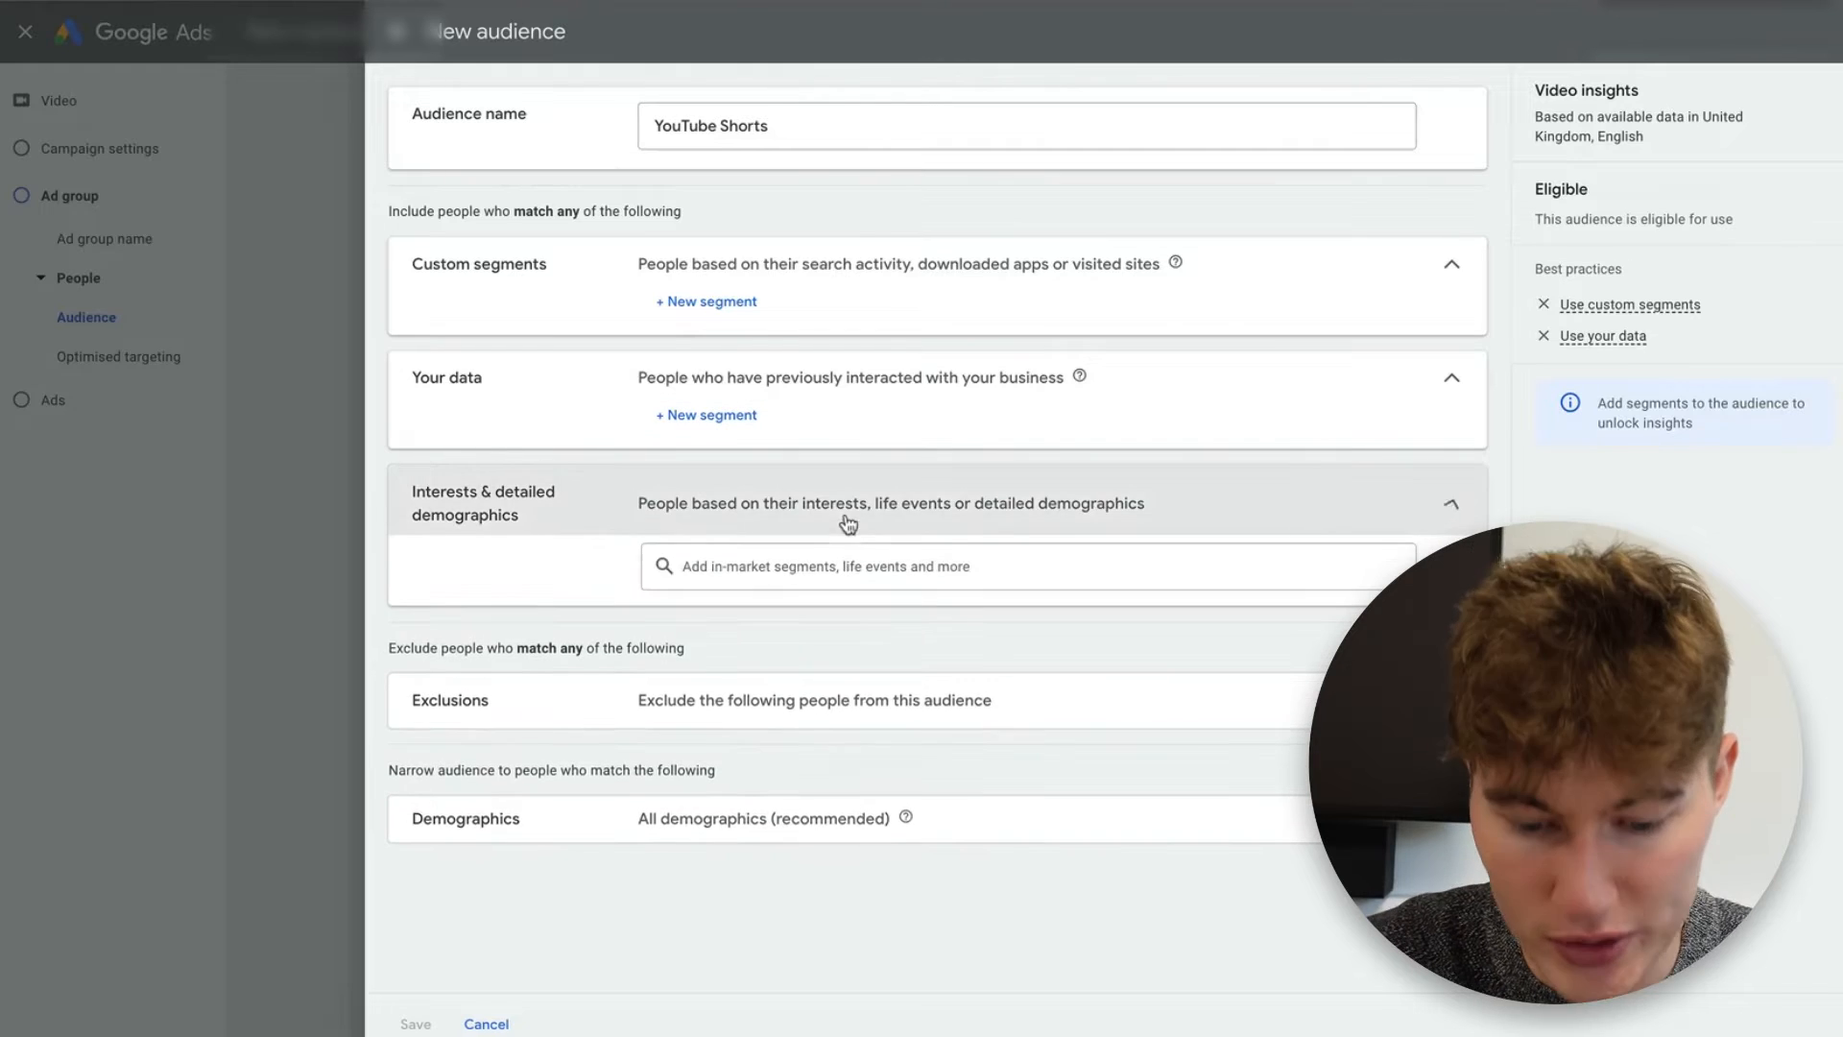
{"action": "left_click", "coordinate": [917, 571]}
{"action": "left_click", "coordinate": [925, 582]}
{"action": "type", "text": "cats"}
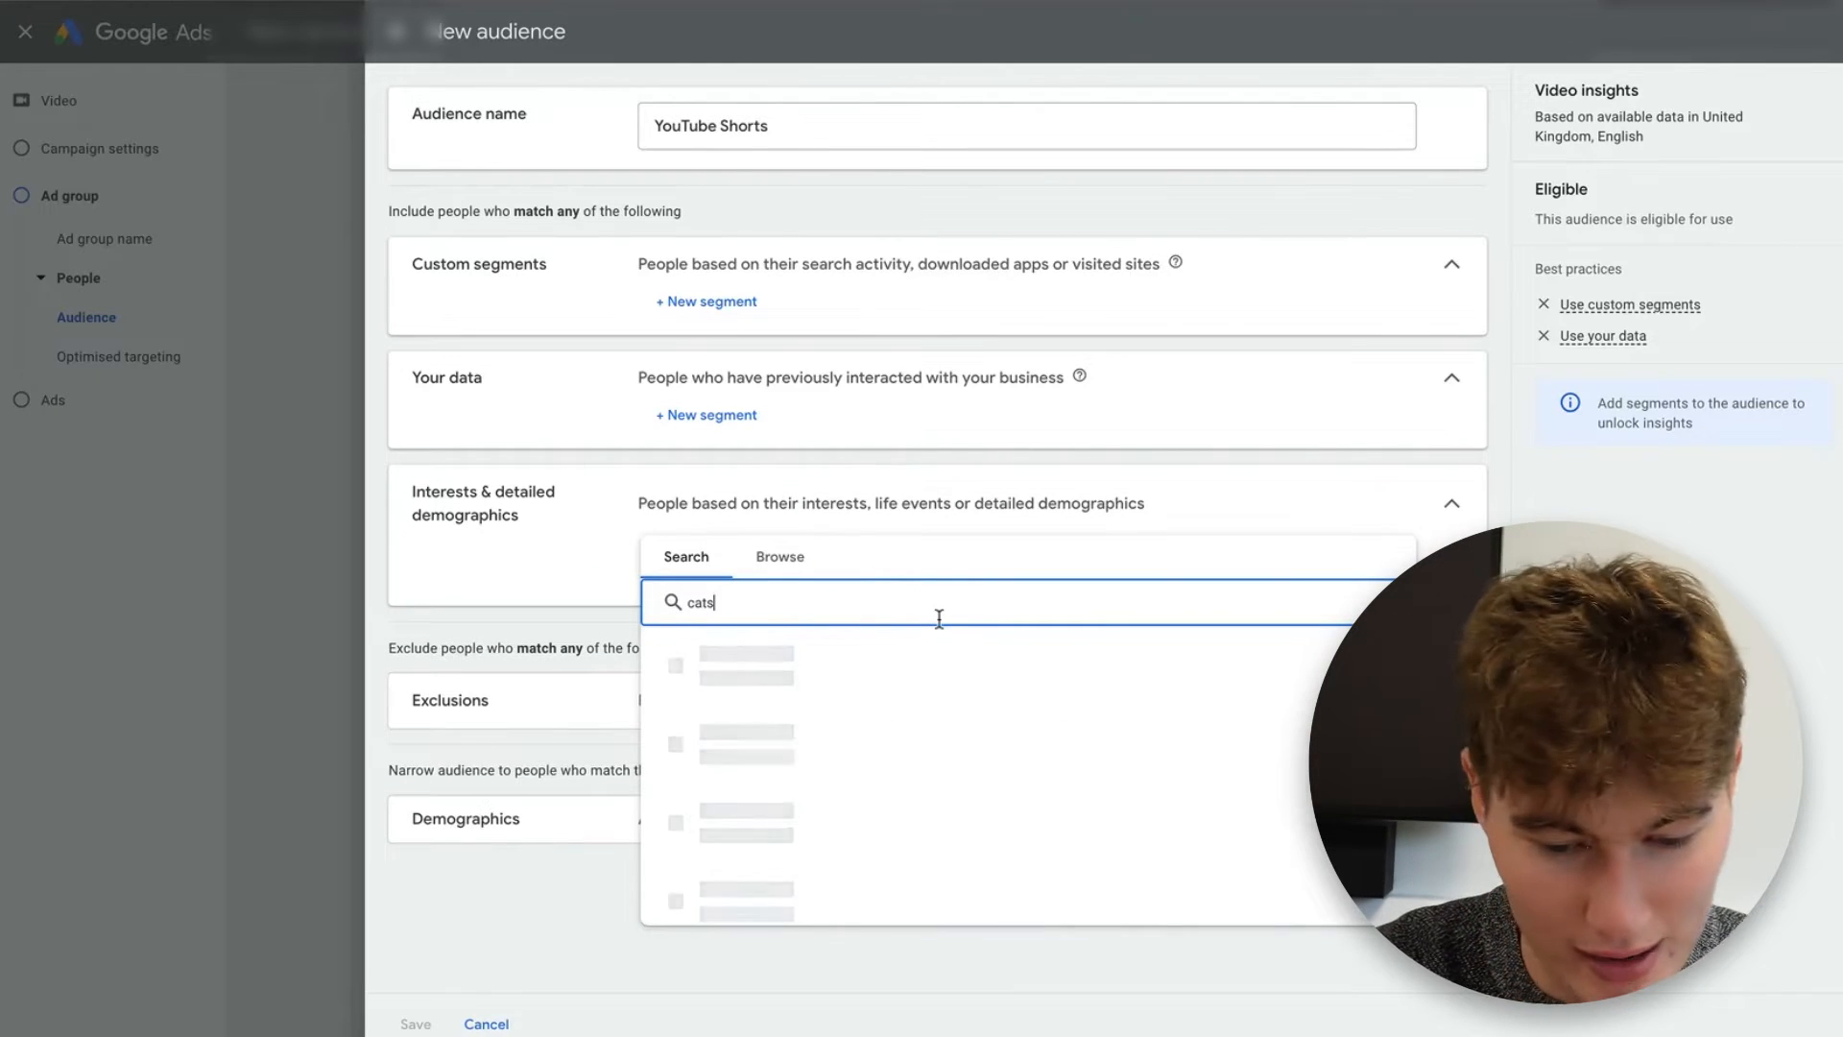
{"action": "left_click", "coordinate": [884, 689]}
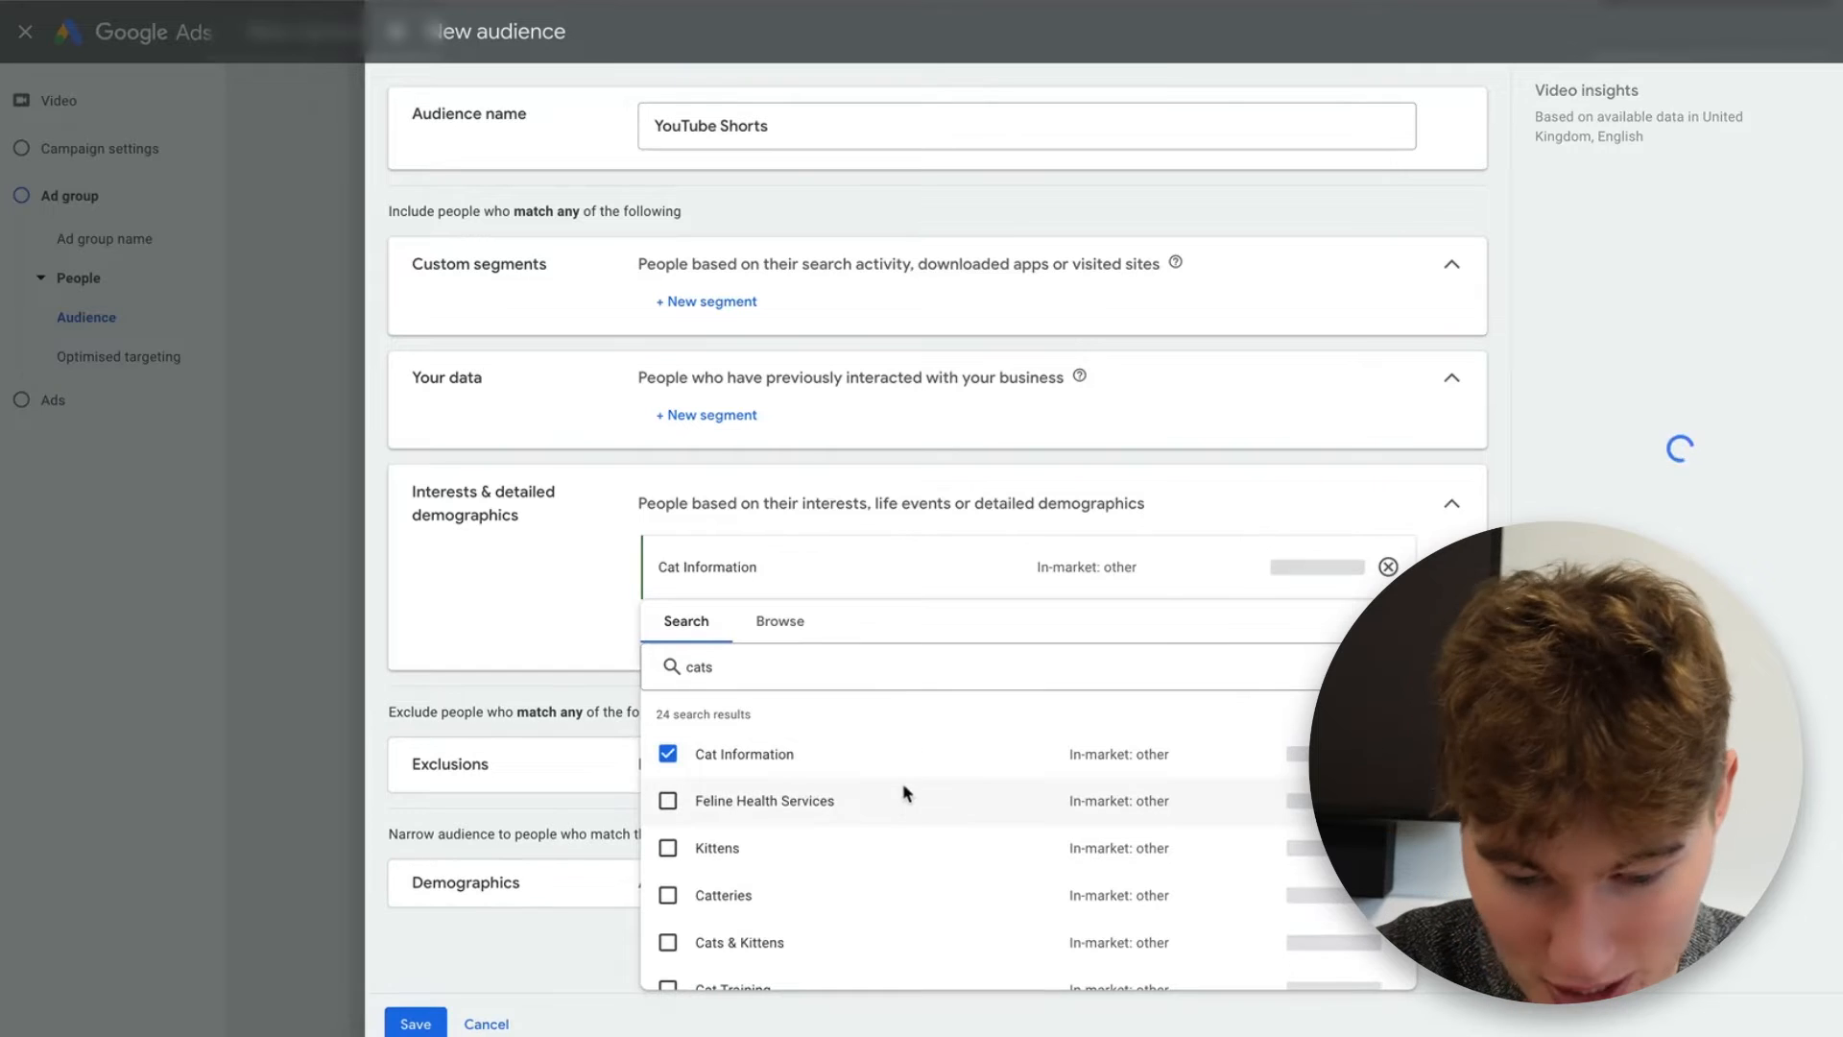
{"action": "left_click", "coordinate": [856, 848]}
{"action": "left_click", "coordinate": [856, 942]}
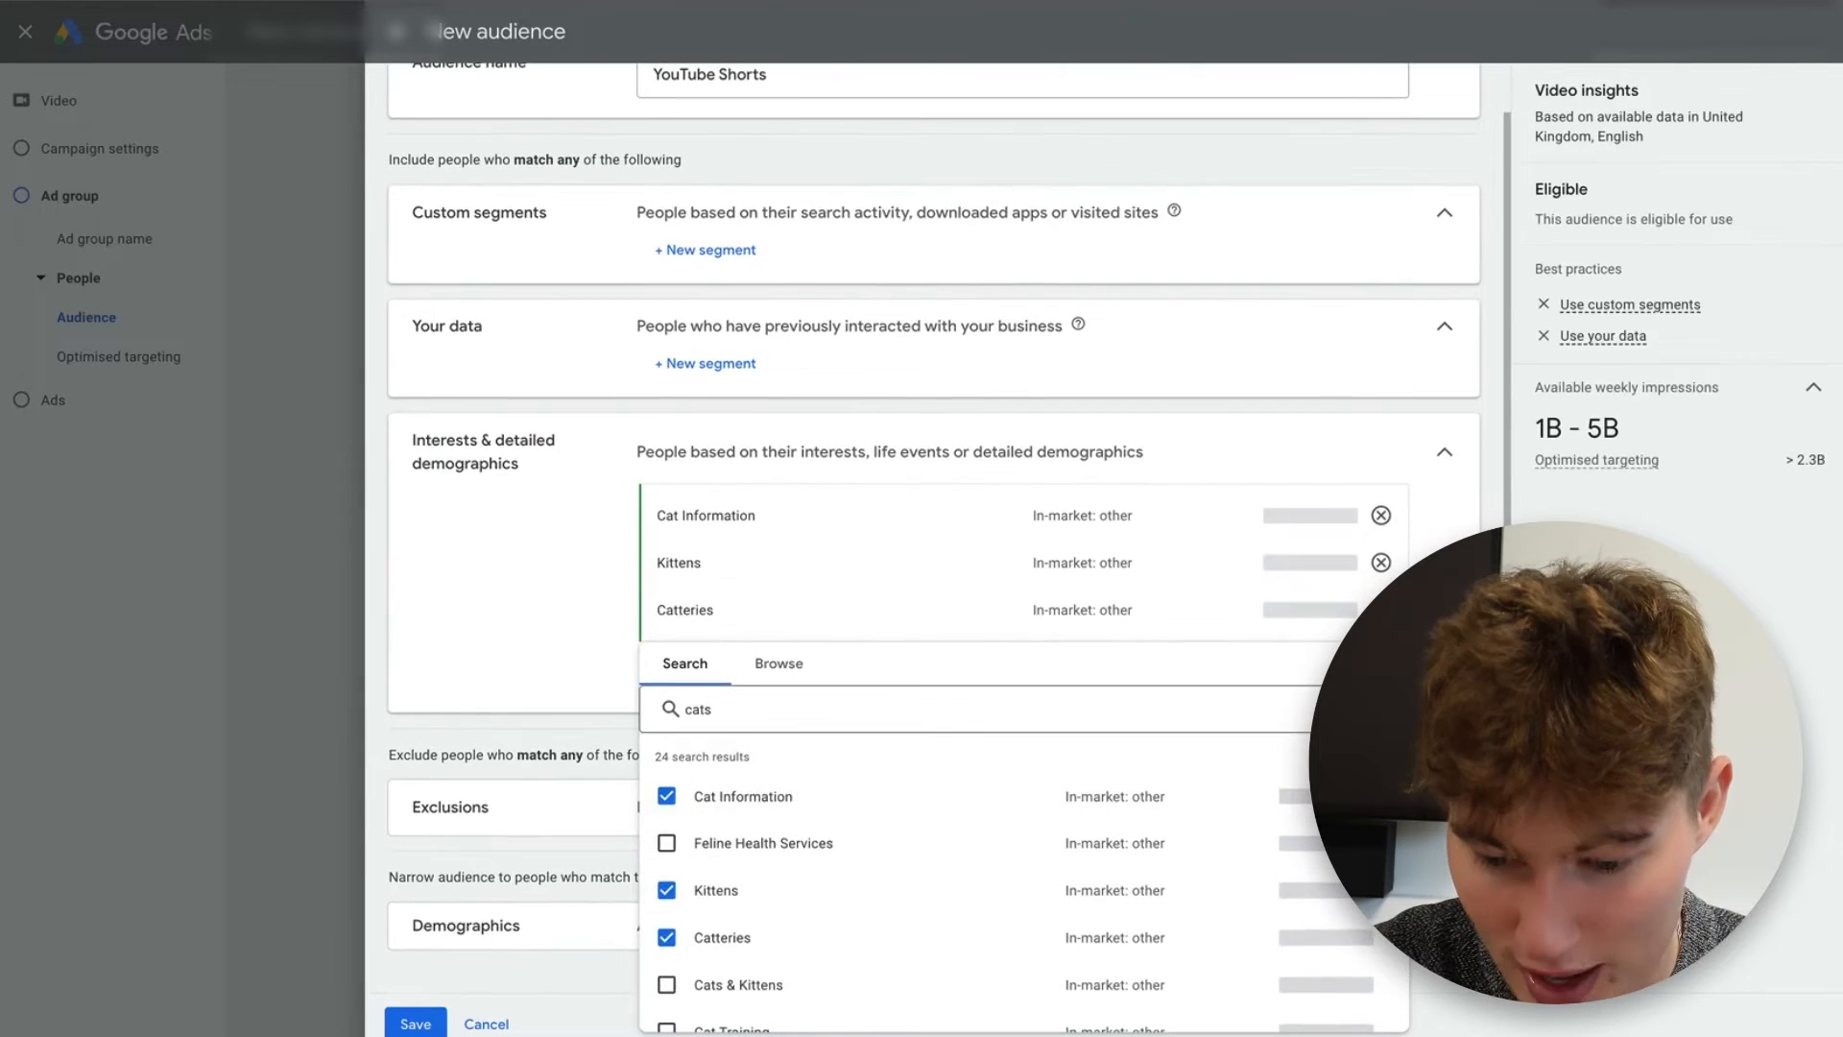
{"action": "key", "text": "Escape"}
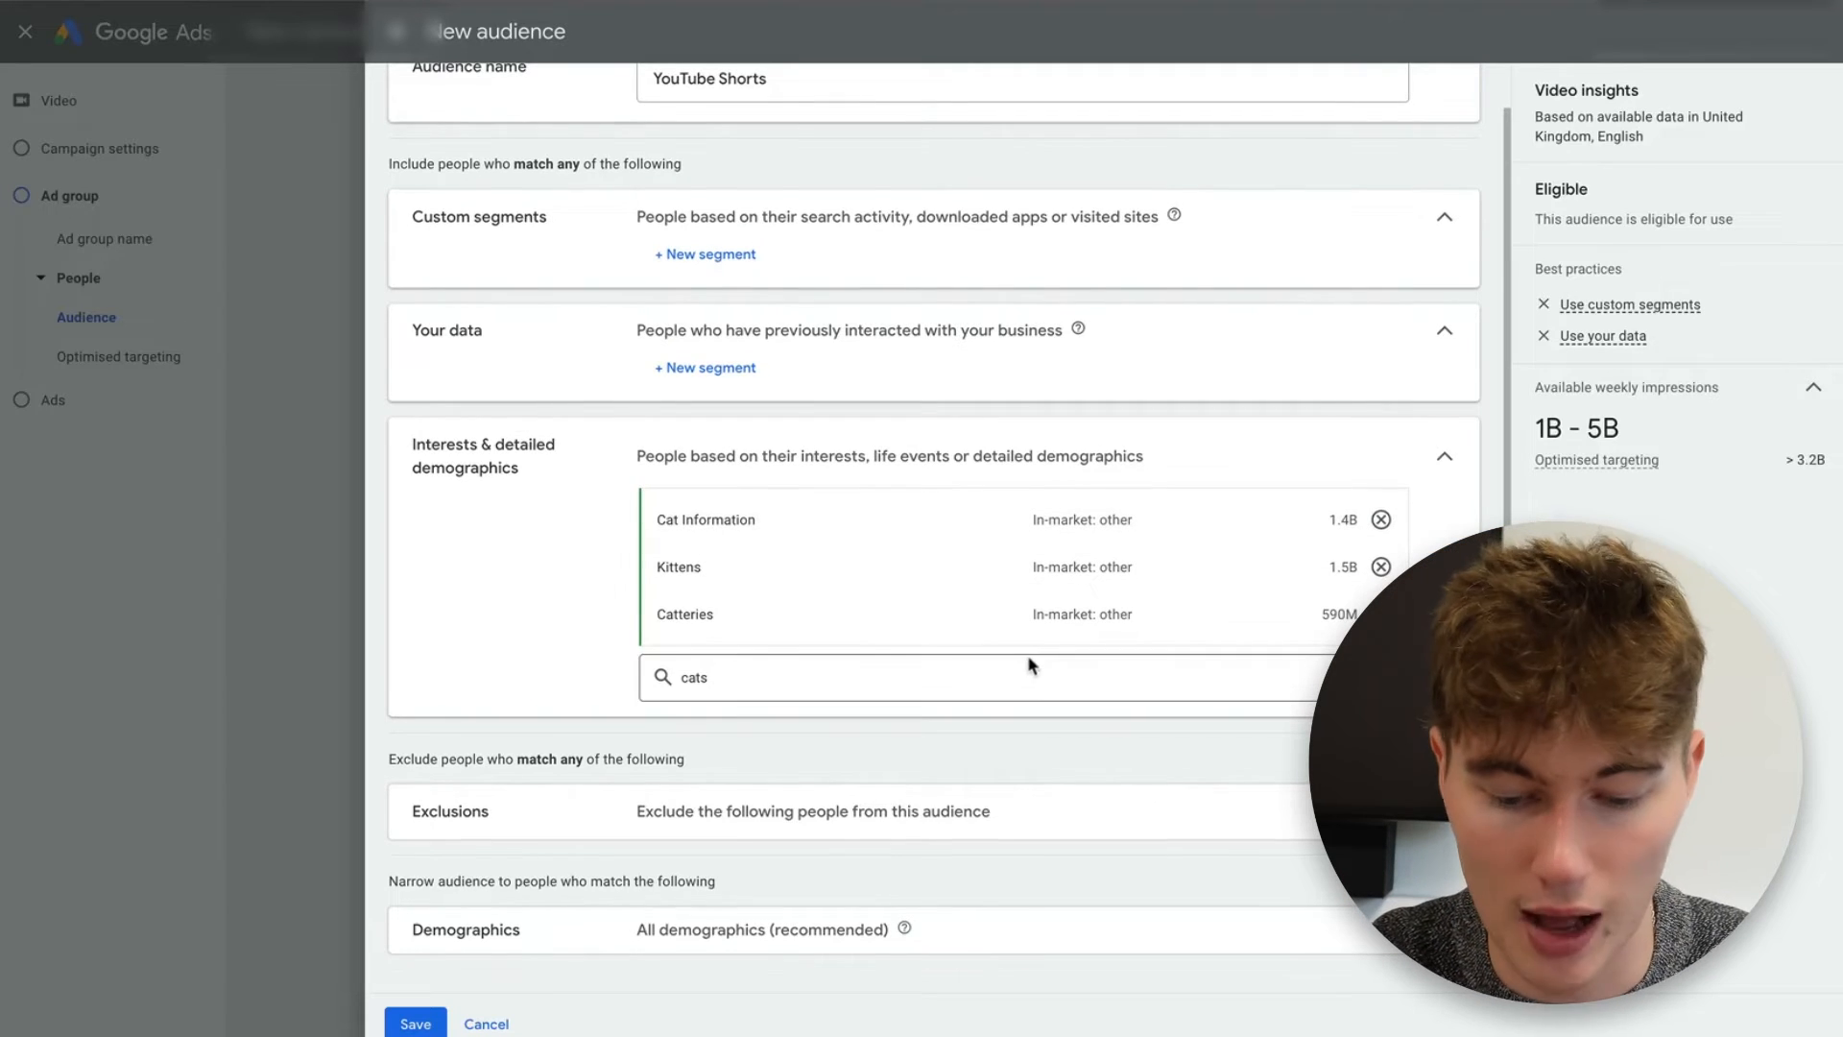
- Review the audience's exclusion segment types and its gender and age demographics, and discard the new audience
{"action": "left_click", "coordinate": [1119, 795]}
{"action": "scroll", "coordinate": [1137, 783], "scroll_direction": "down", "scroll_amount": 1}
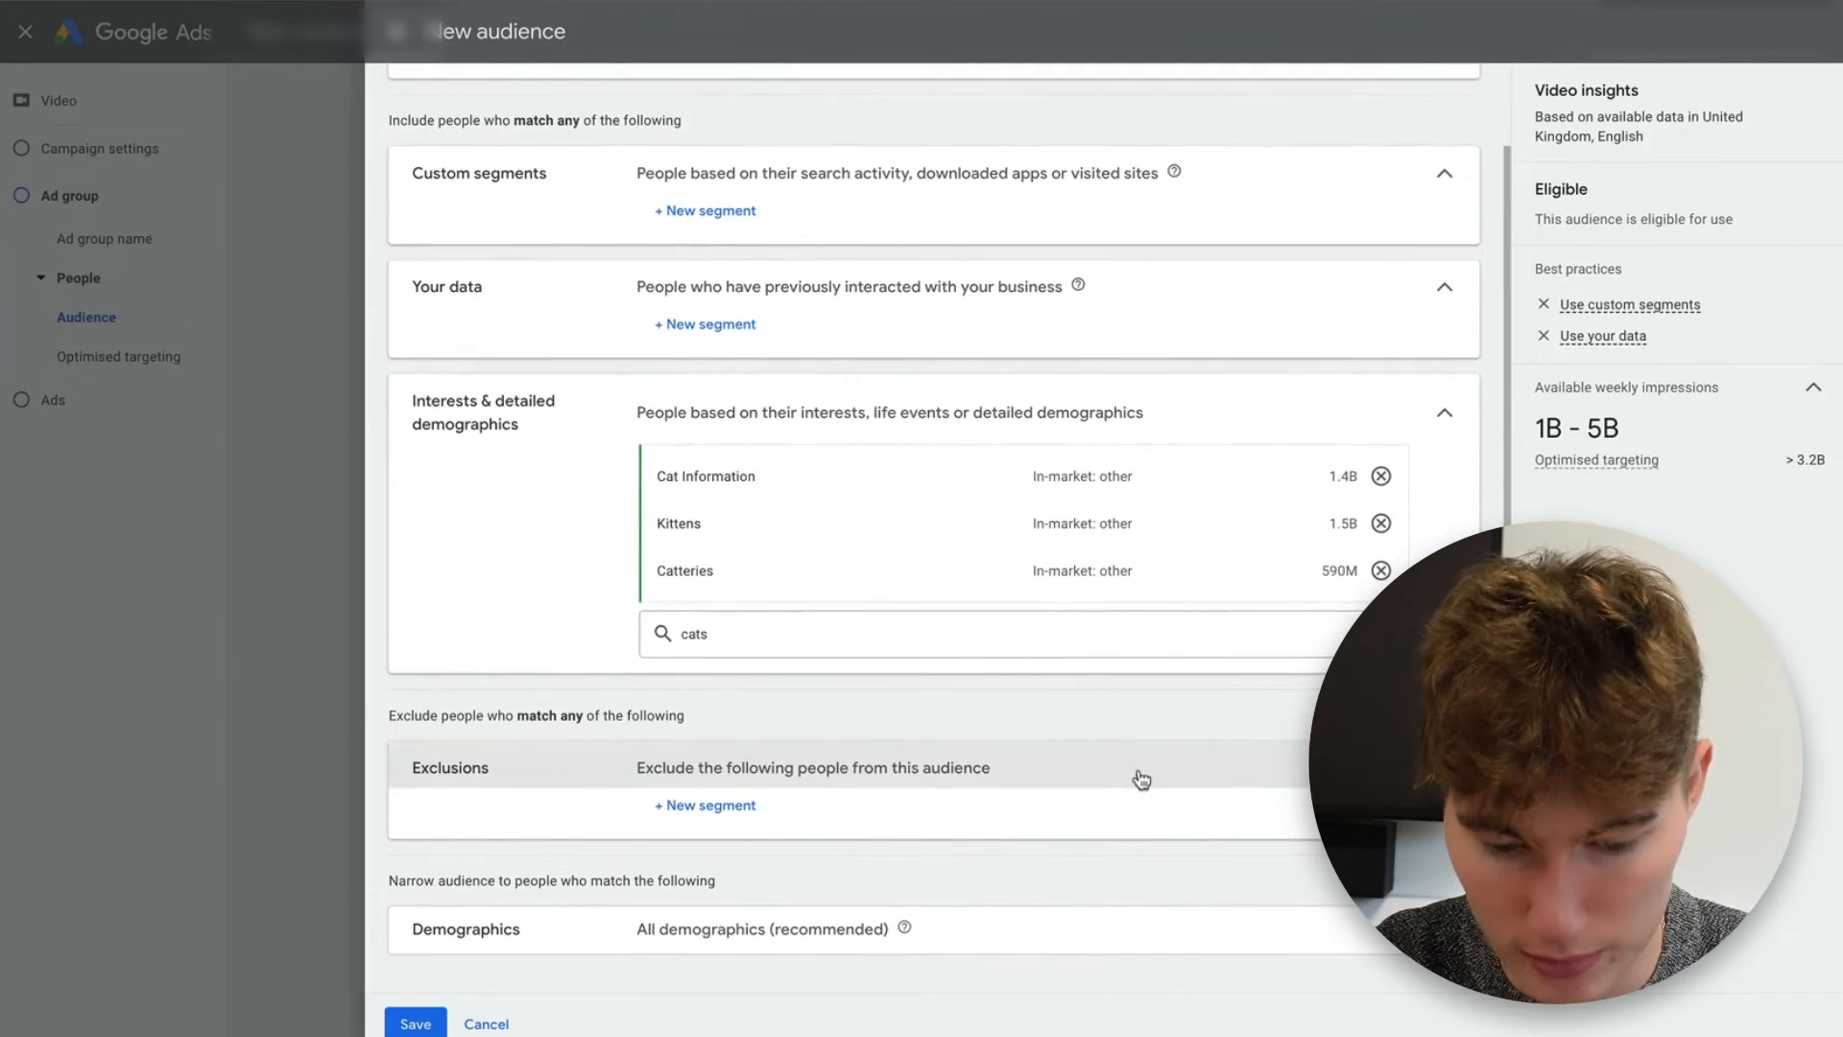
{"action": "left_click", "coordinate": [746, 809]}
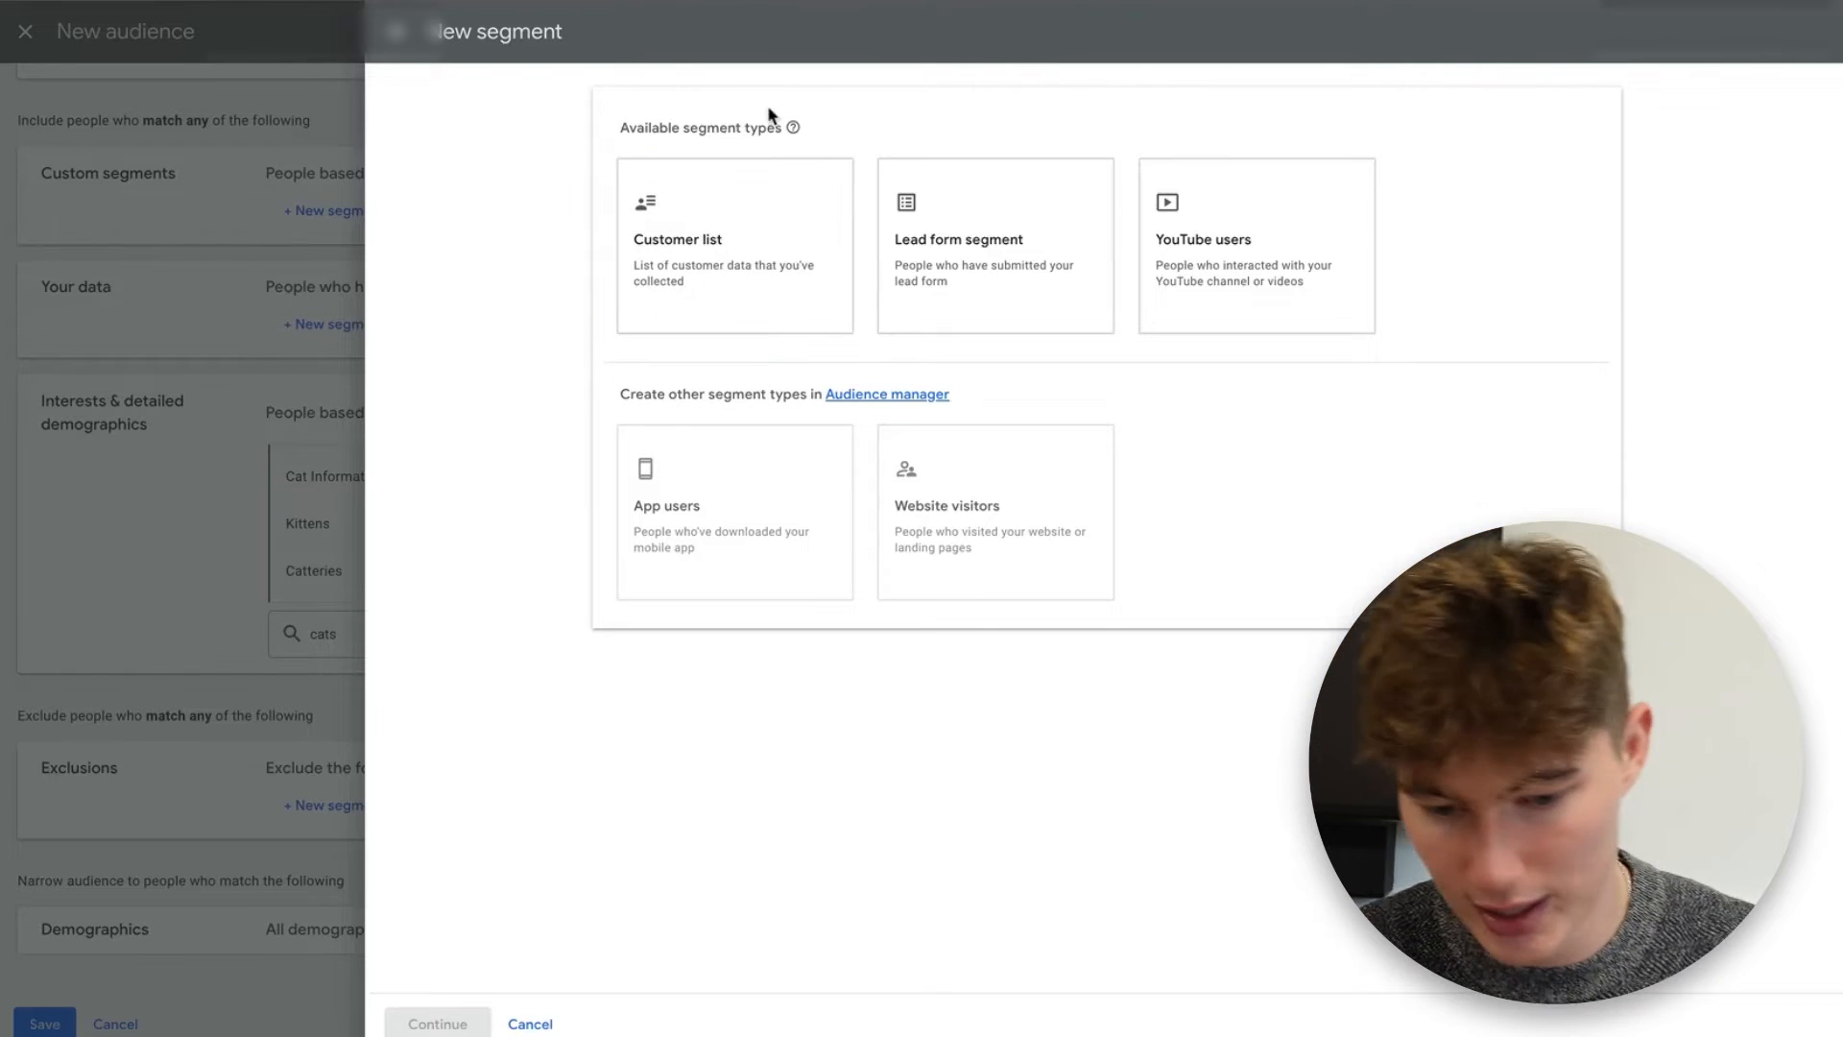
{"action": "left_click", "coordinate": [394, 32]}
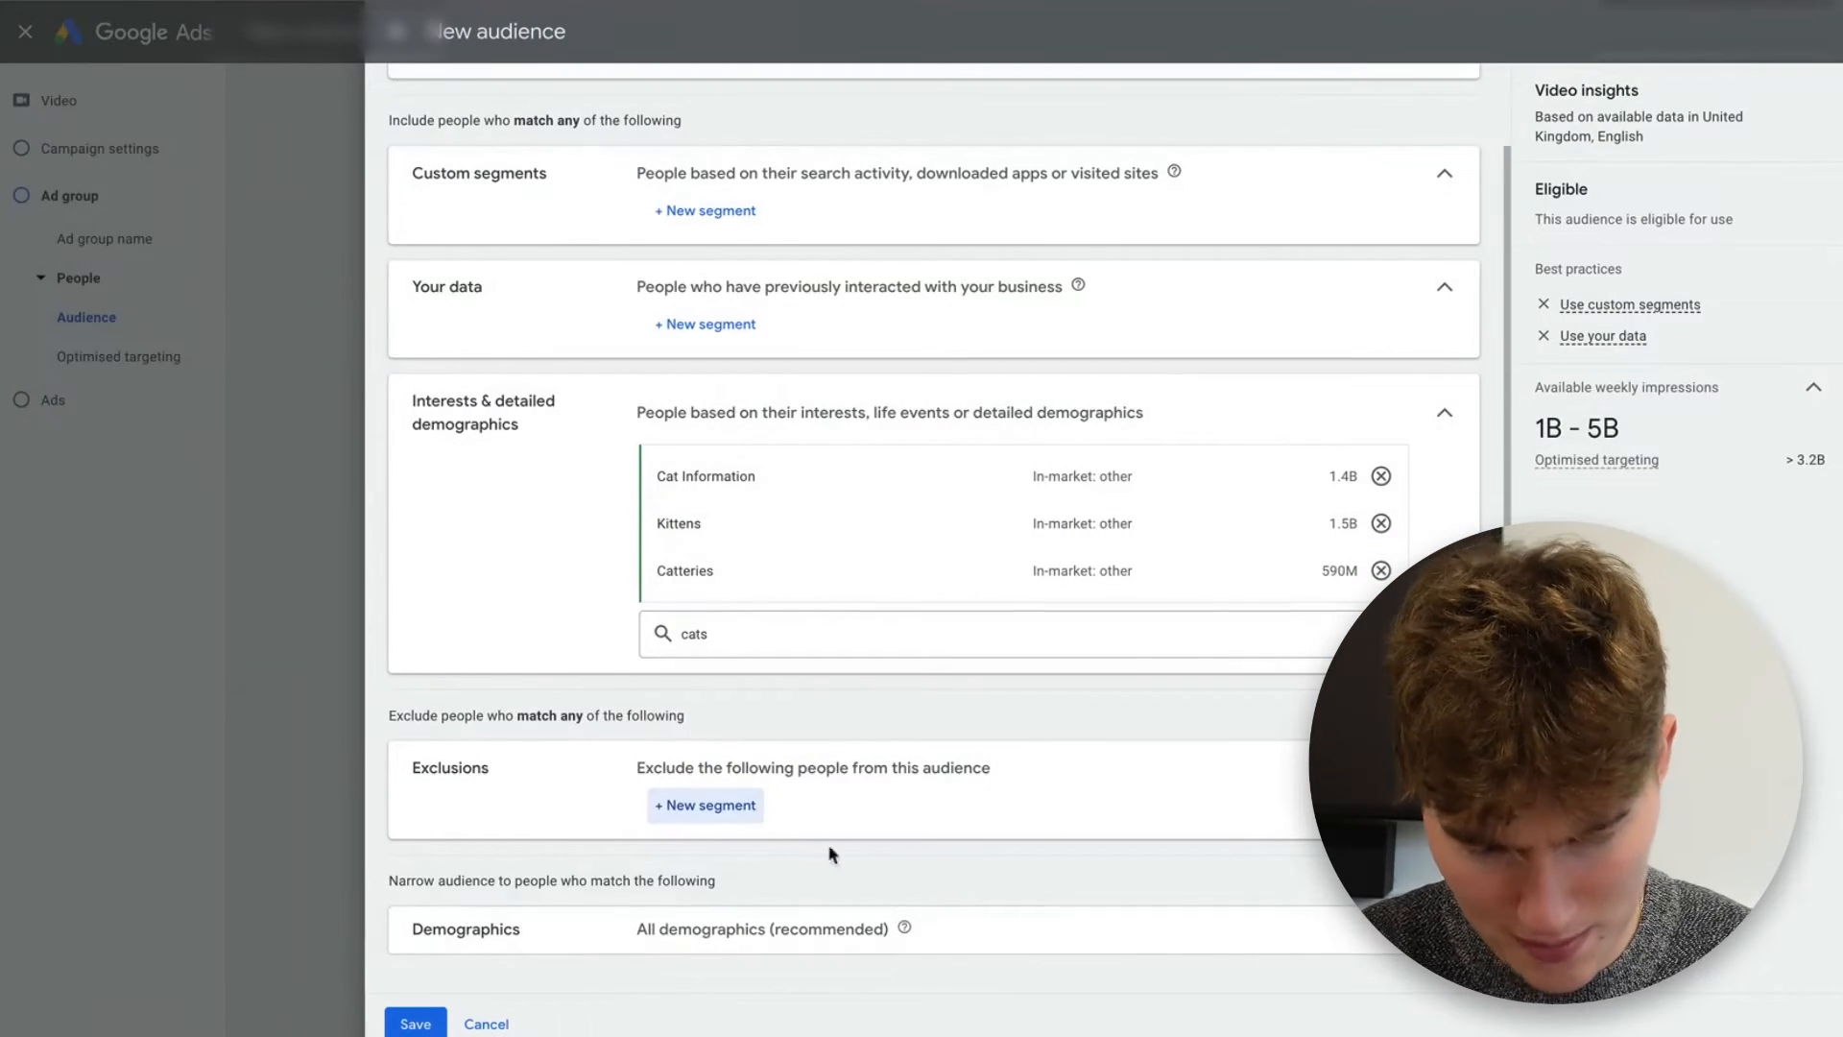
{"action": "left_click", "coordinate": [1015, 930]}
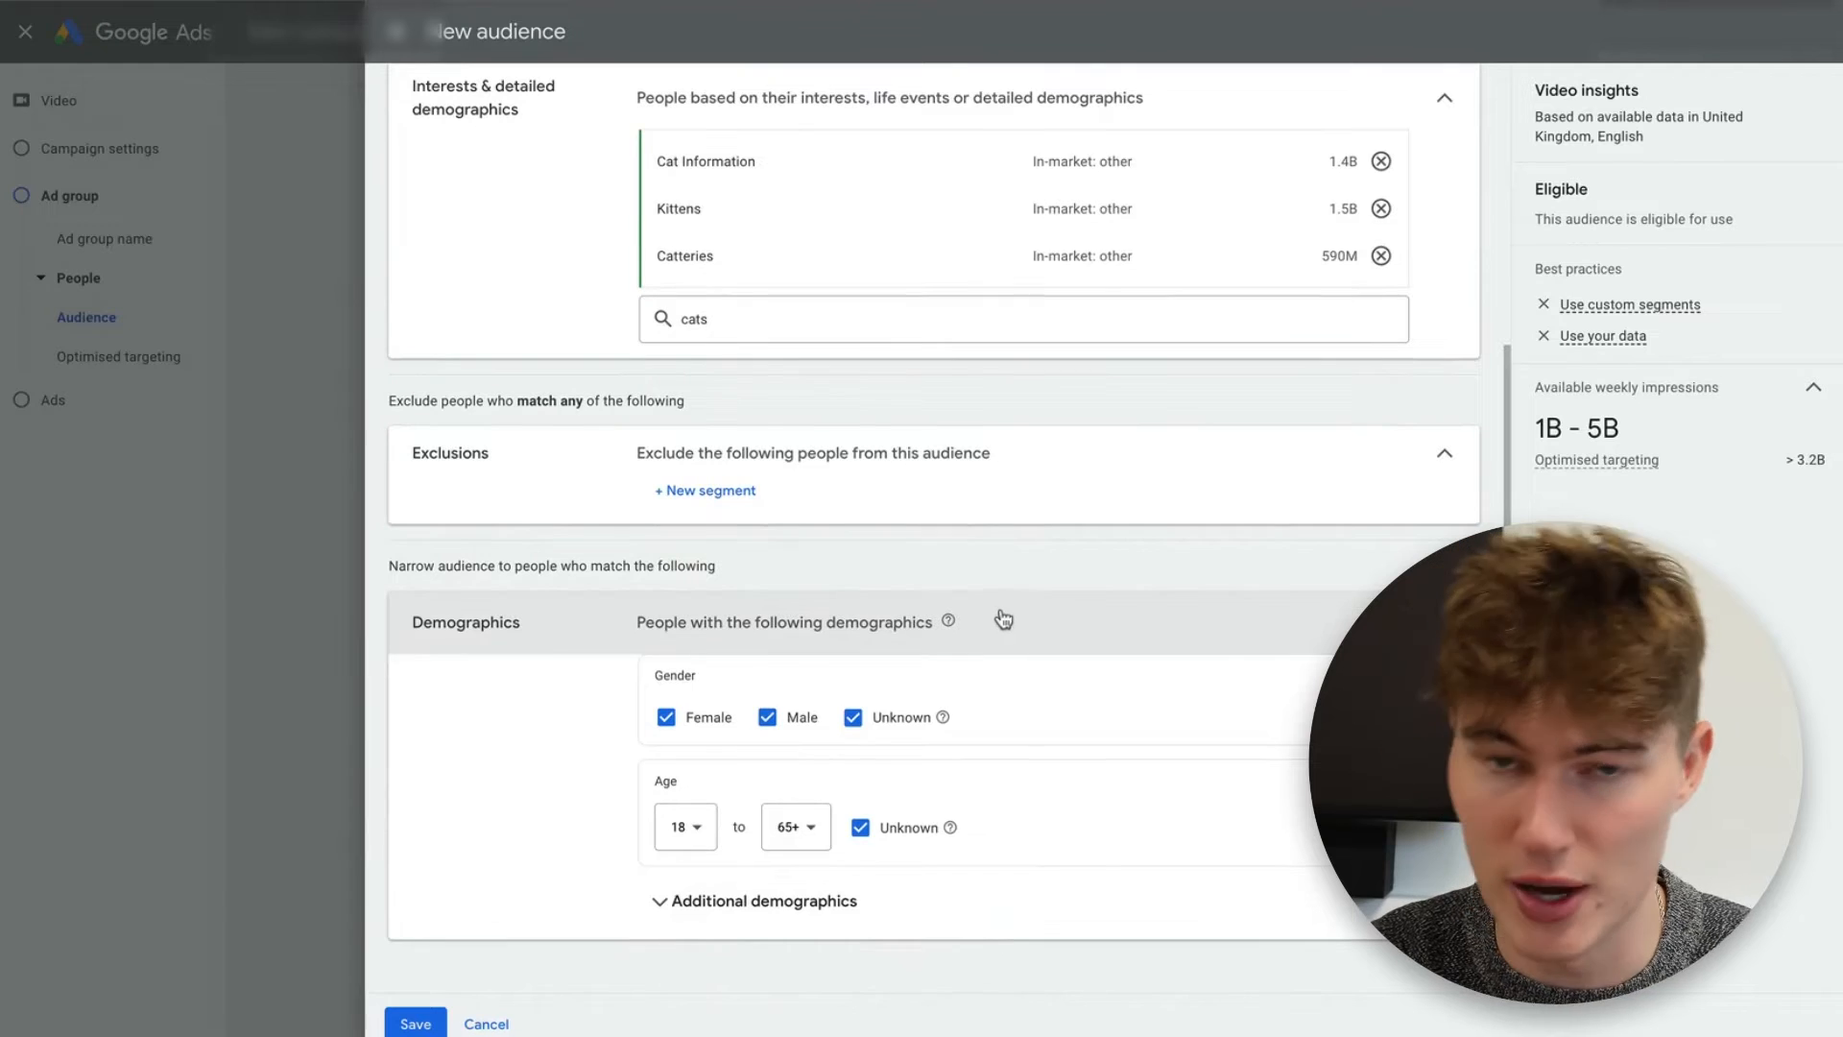
{"action": "left_click", "coordinate": [1041, 629]}
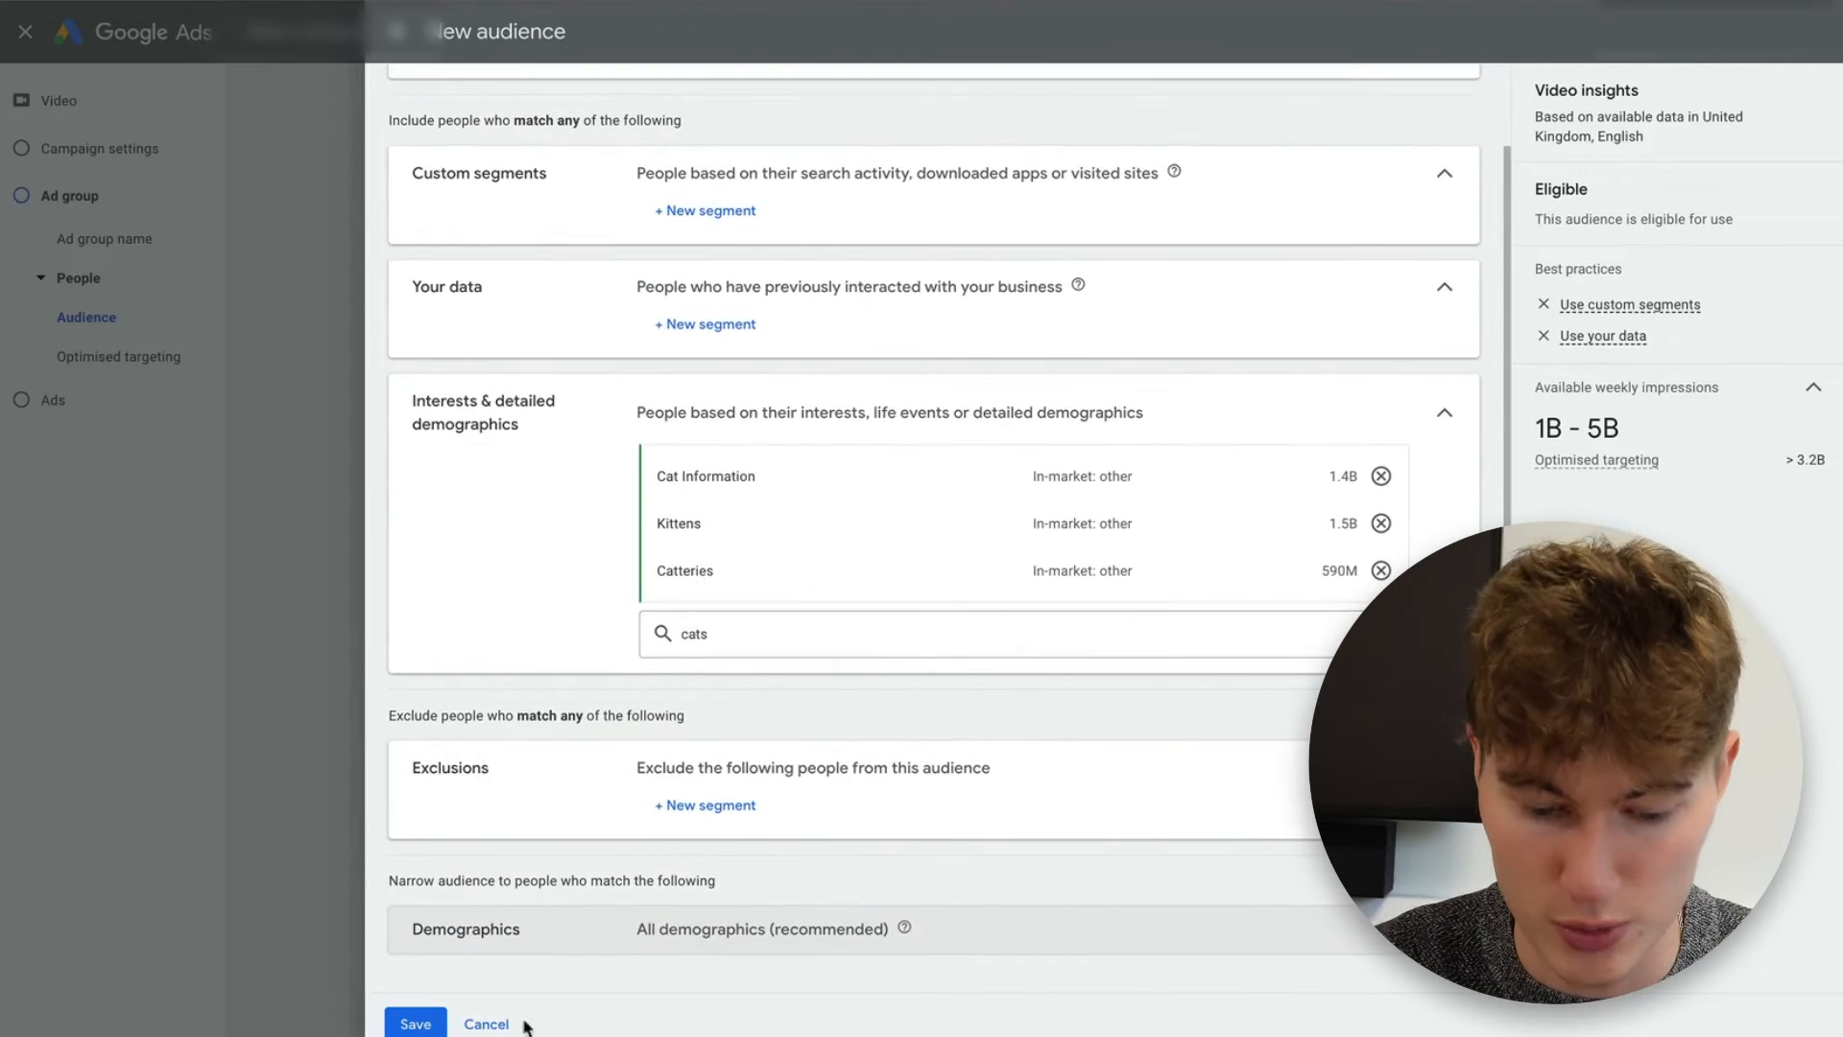
{"action": "left_click", "coordinate": [487, 1023]}
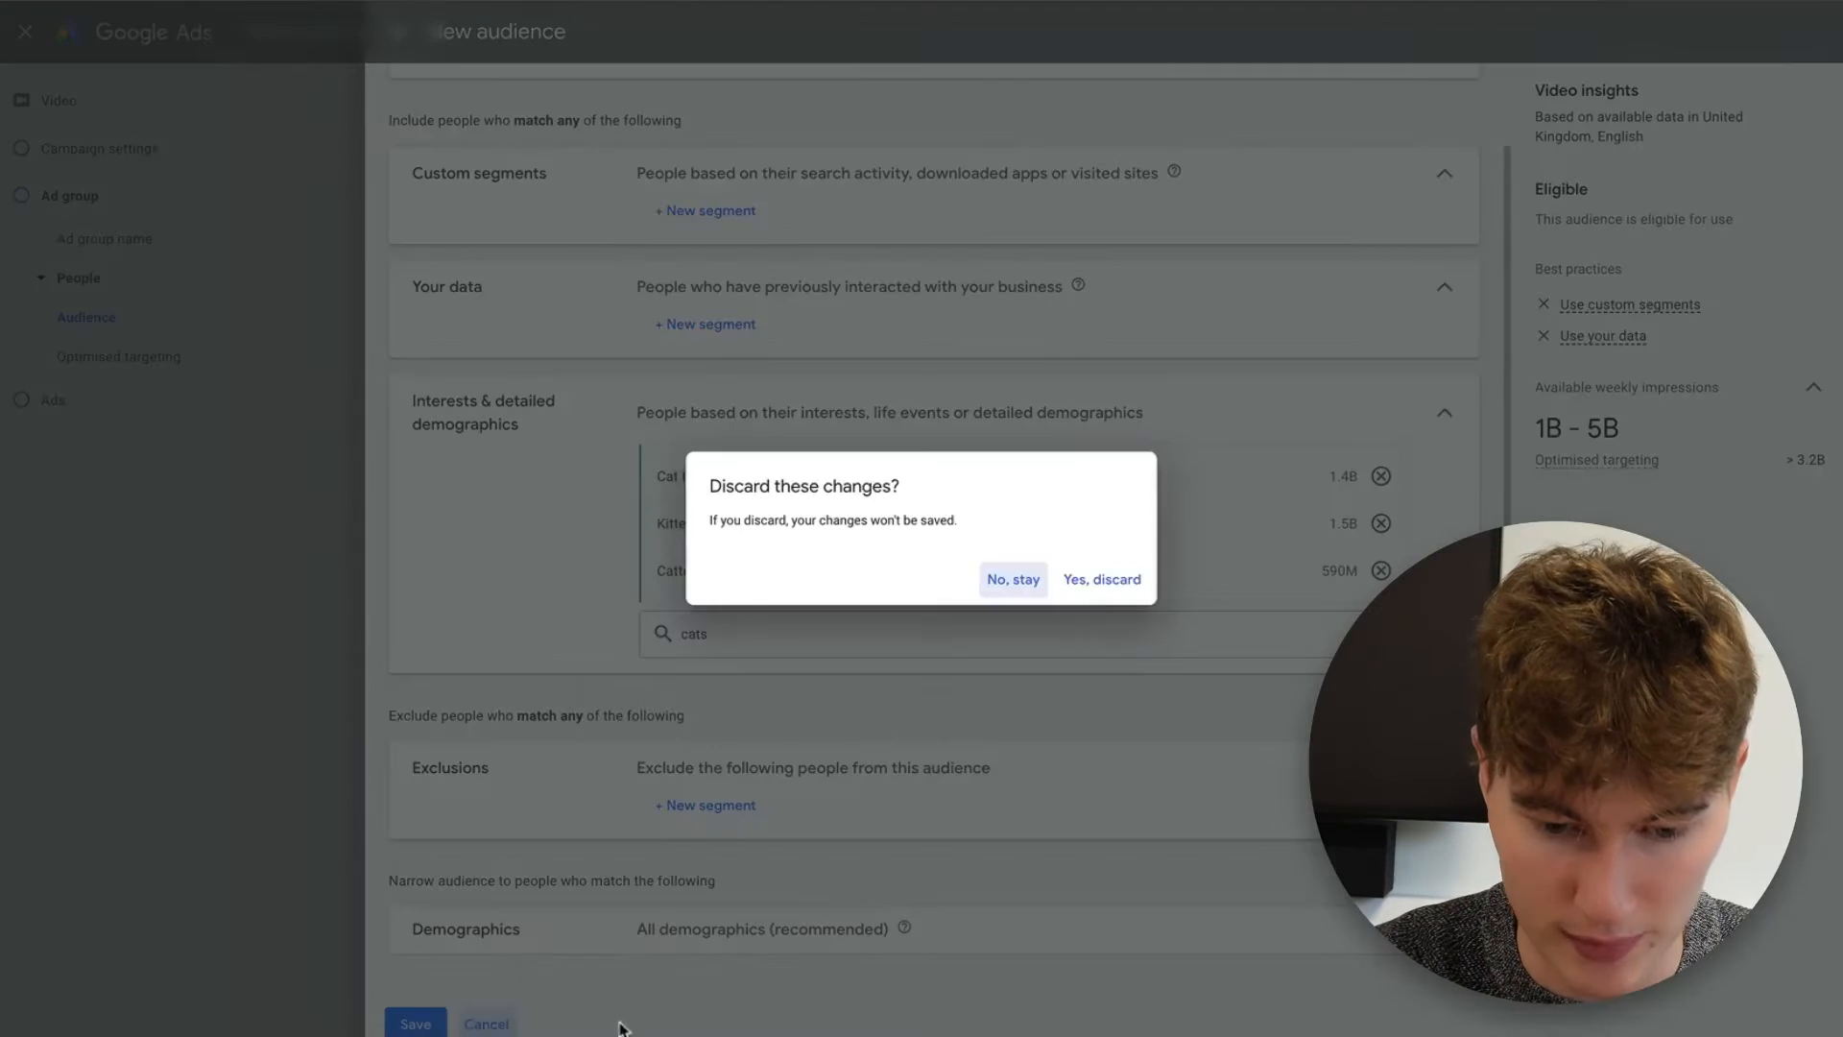
{"action": "left_click", "coordinate": [1090, 585]}
{"action": "scroll", "coordinate": [740, 692], "scroll_direction": "down", "scroll_amount": 6}
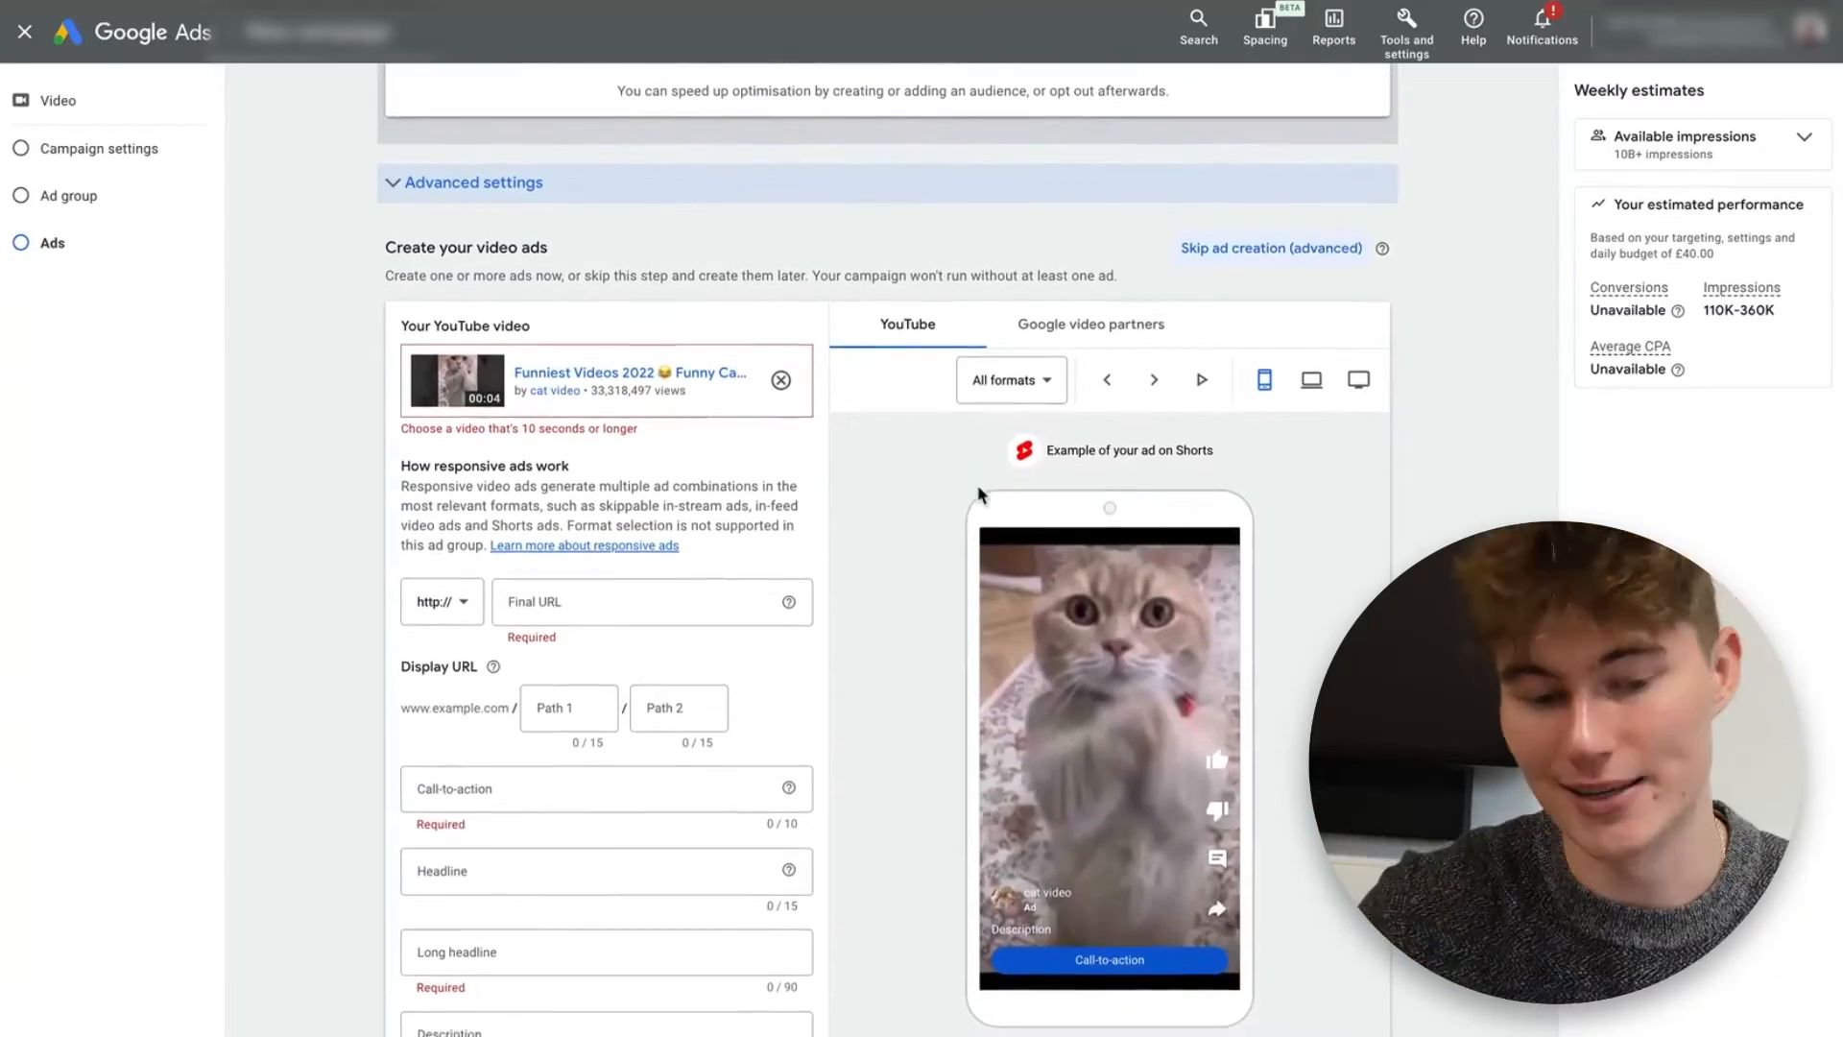
{"action": "scroll", "coordinate": [979, 495], "scroll_direction": "down", "scroll_amount": 1}
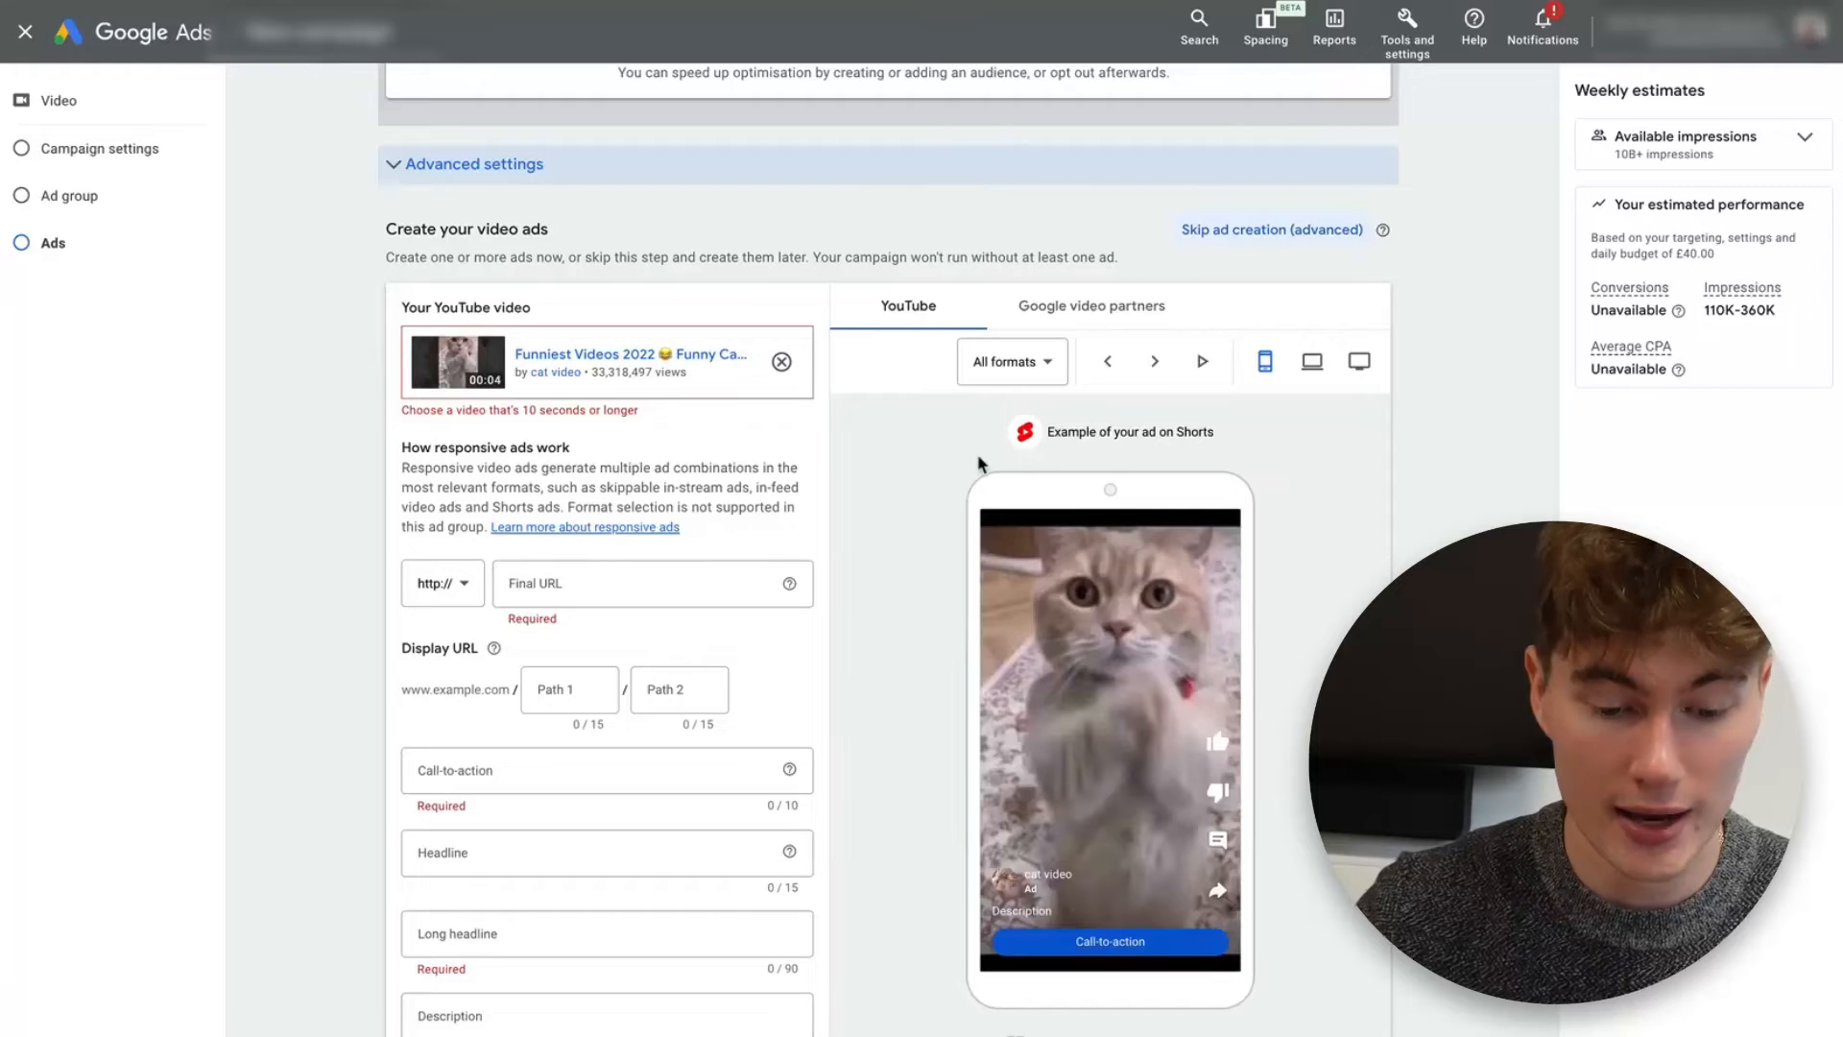
{"action": "scroll", "coordinate": [525, 472], "scroll_direction": "down", "scroll_amount": 2}
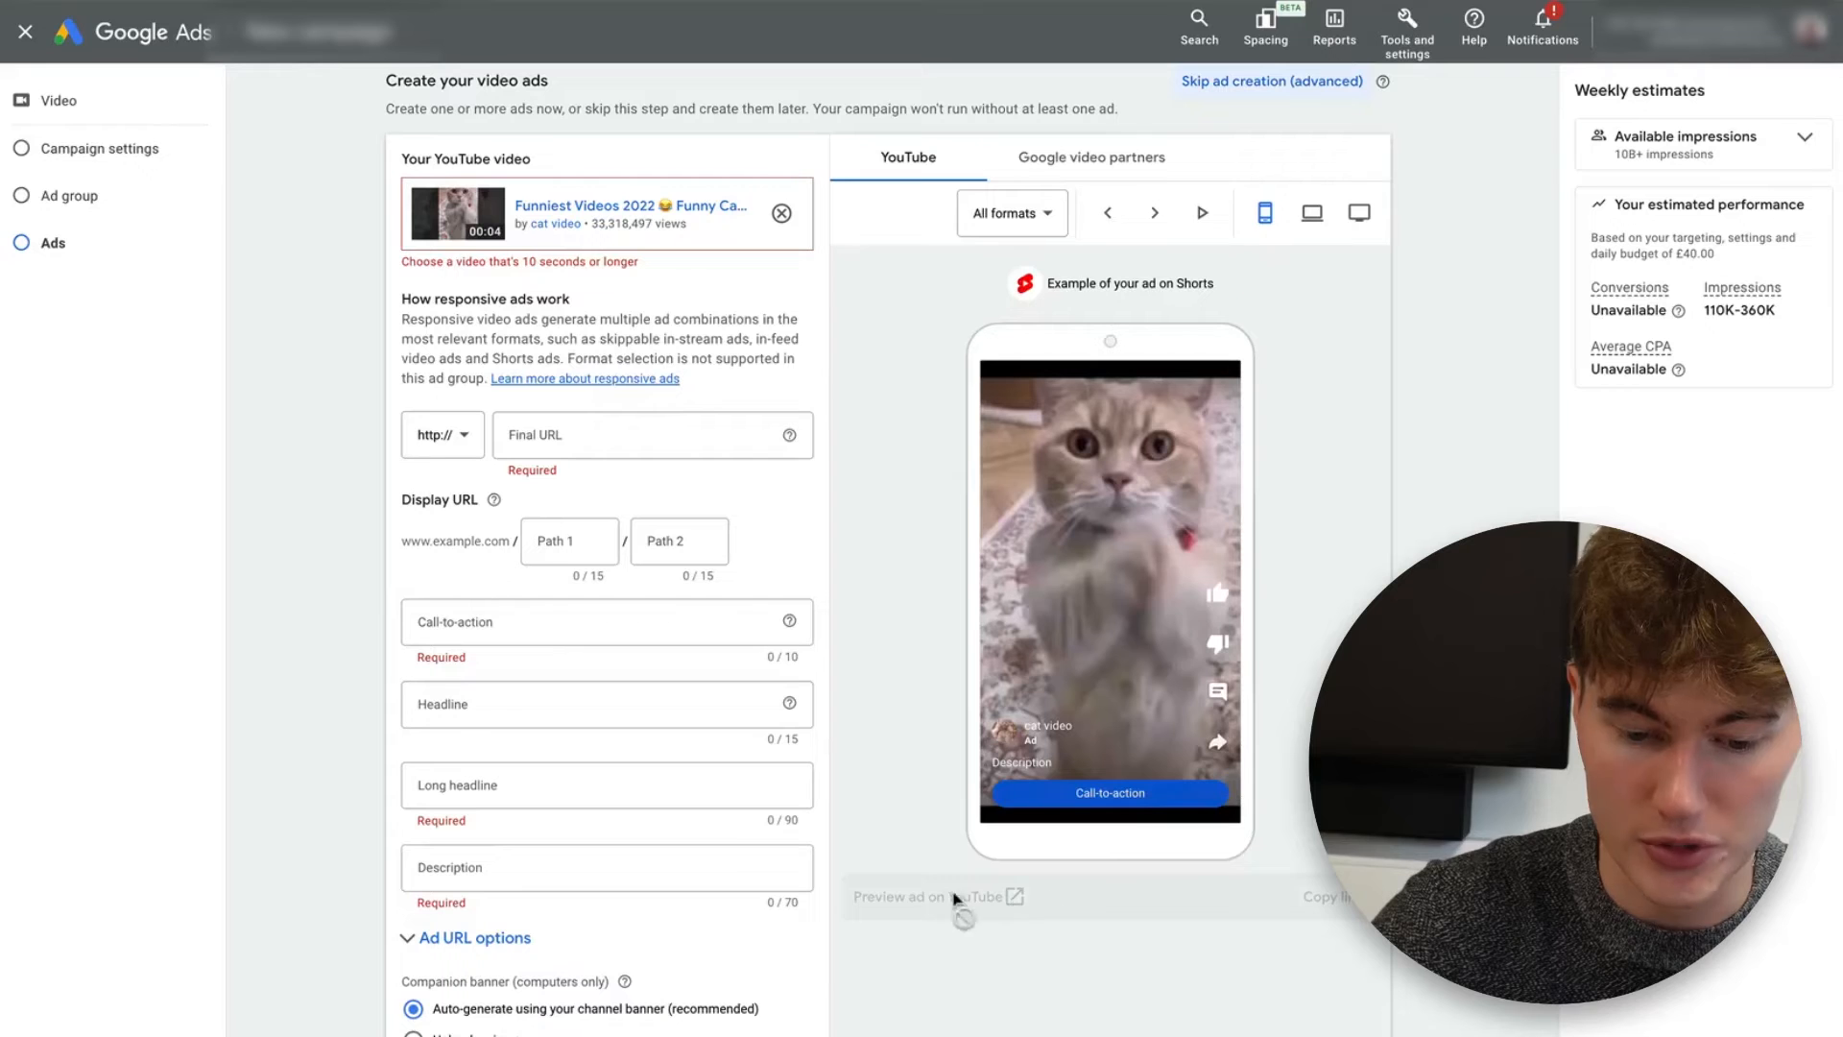
{"action": "left_click", "coordinate": [549, 435]}
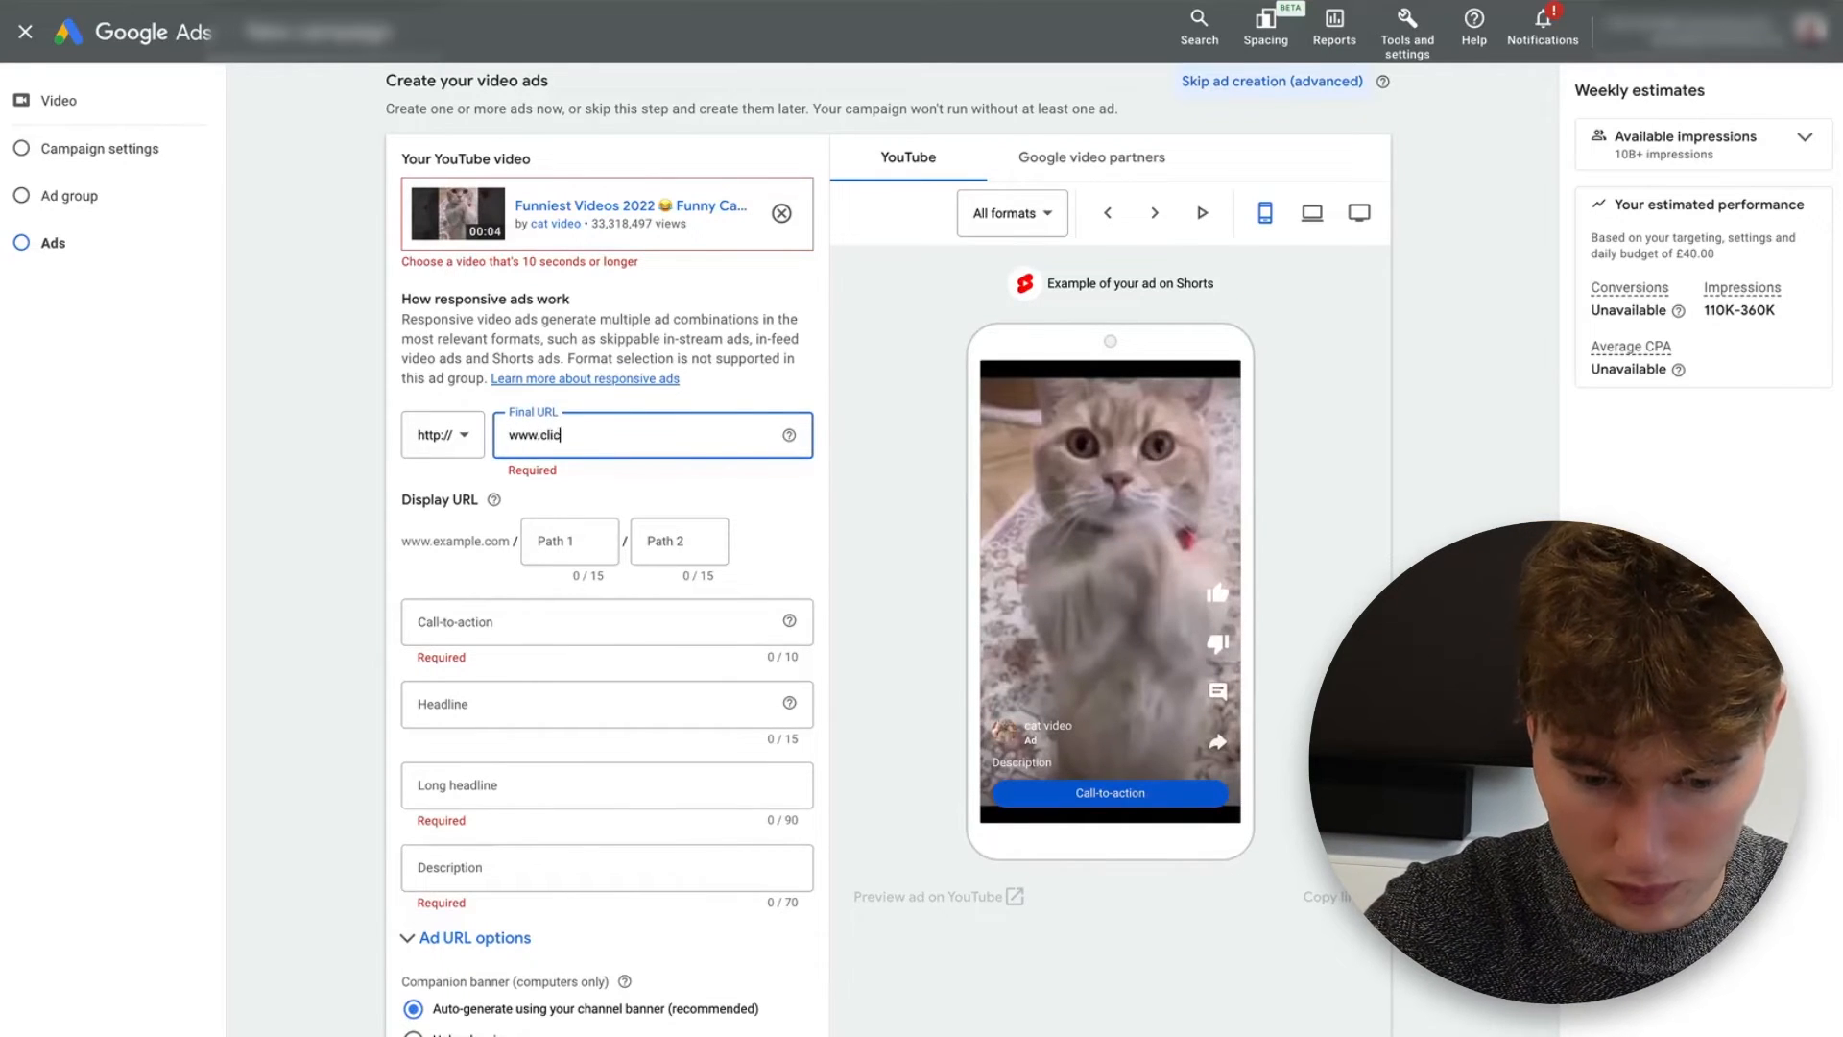
{"action": "left_click", "coordinate": [549, 559]}
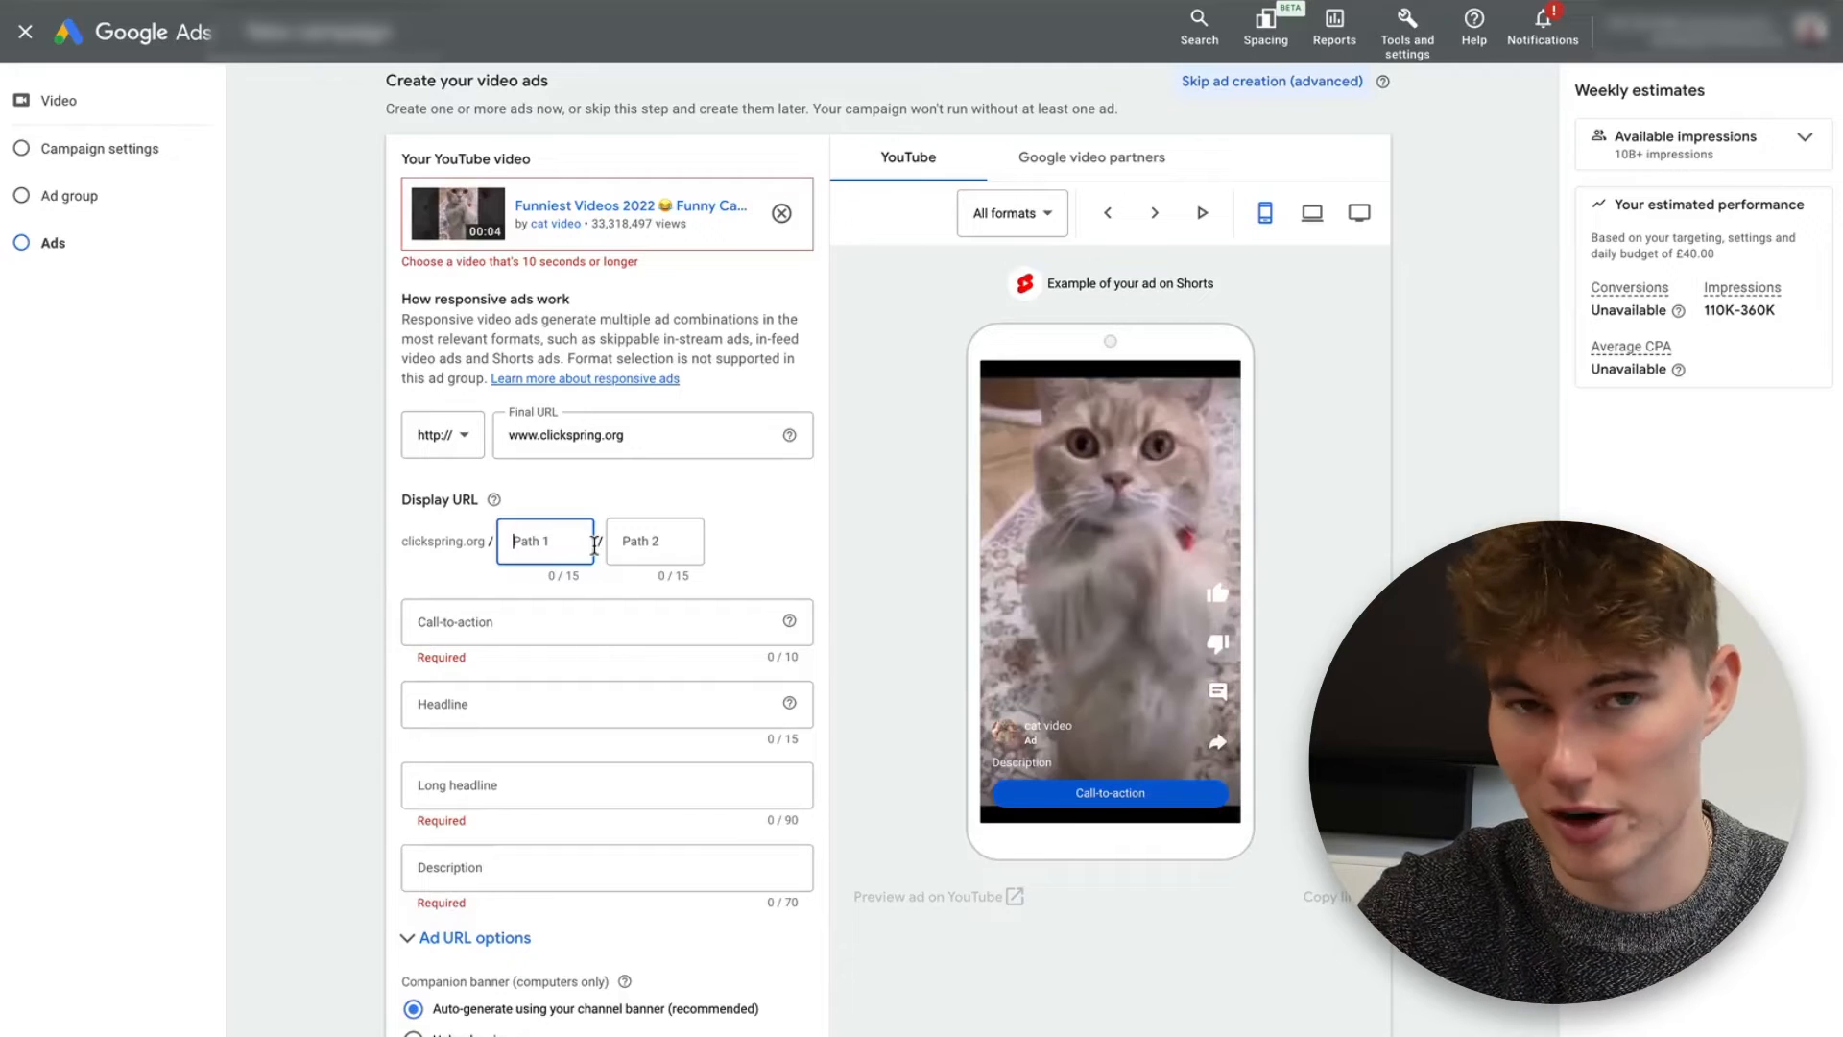
{"action": "type", "text": "click"}
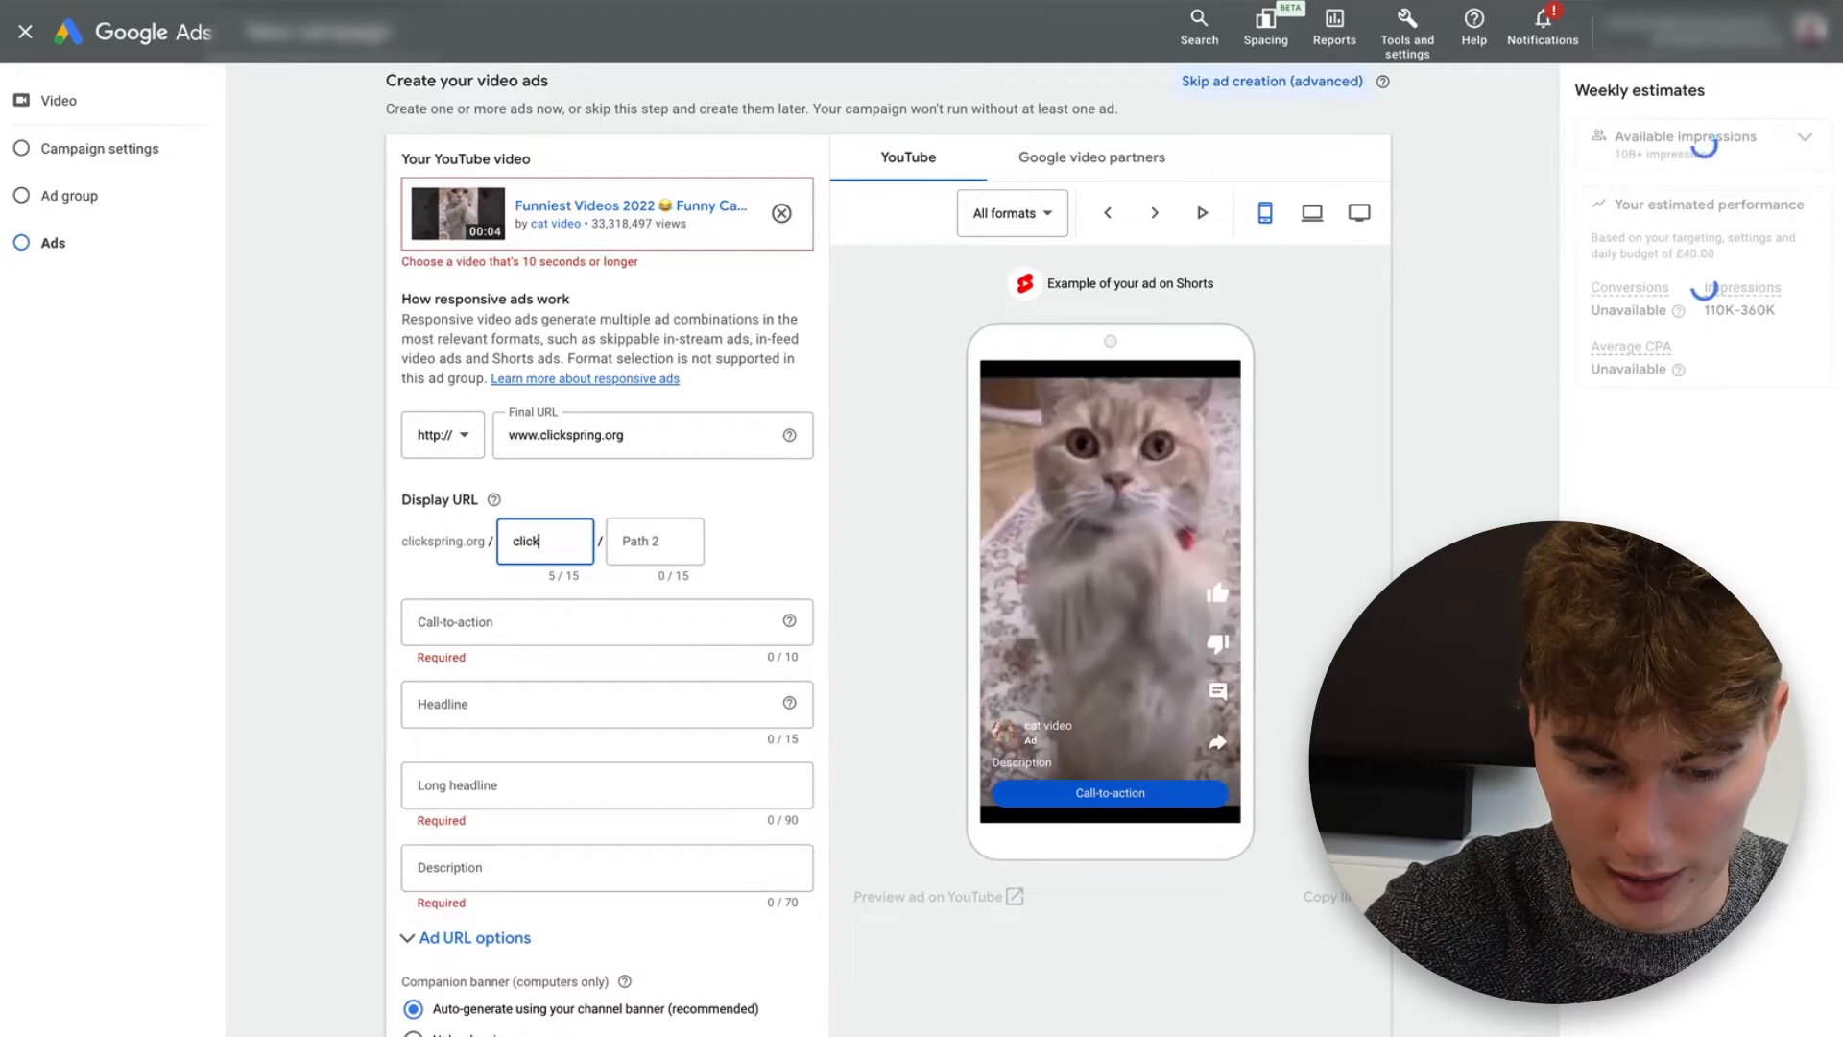
{"action": "key", "text": "Tab"}
{"action": "type", "text": "spring"}
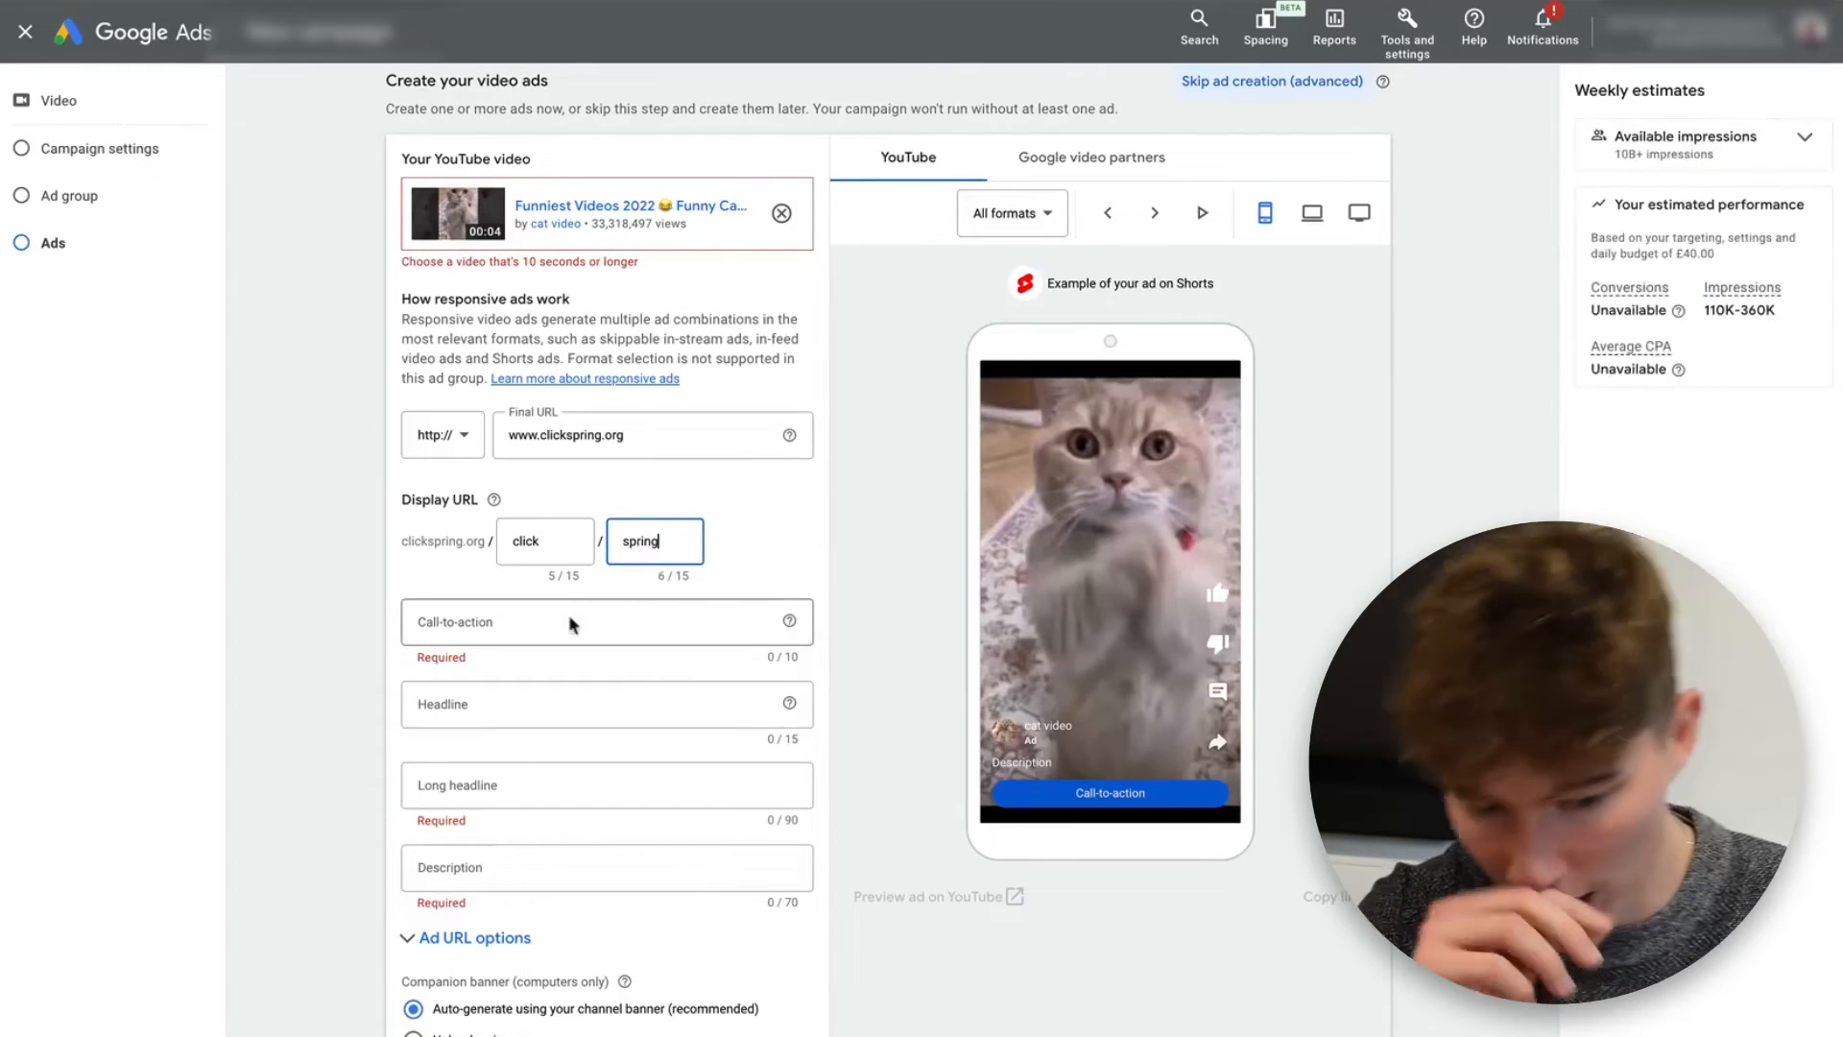
- Set the video ad's call-to-action to "Shop now"
{"action": "left_click", "coordinate": [563, 622]}
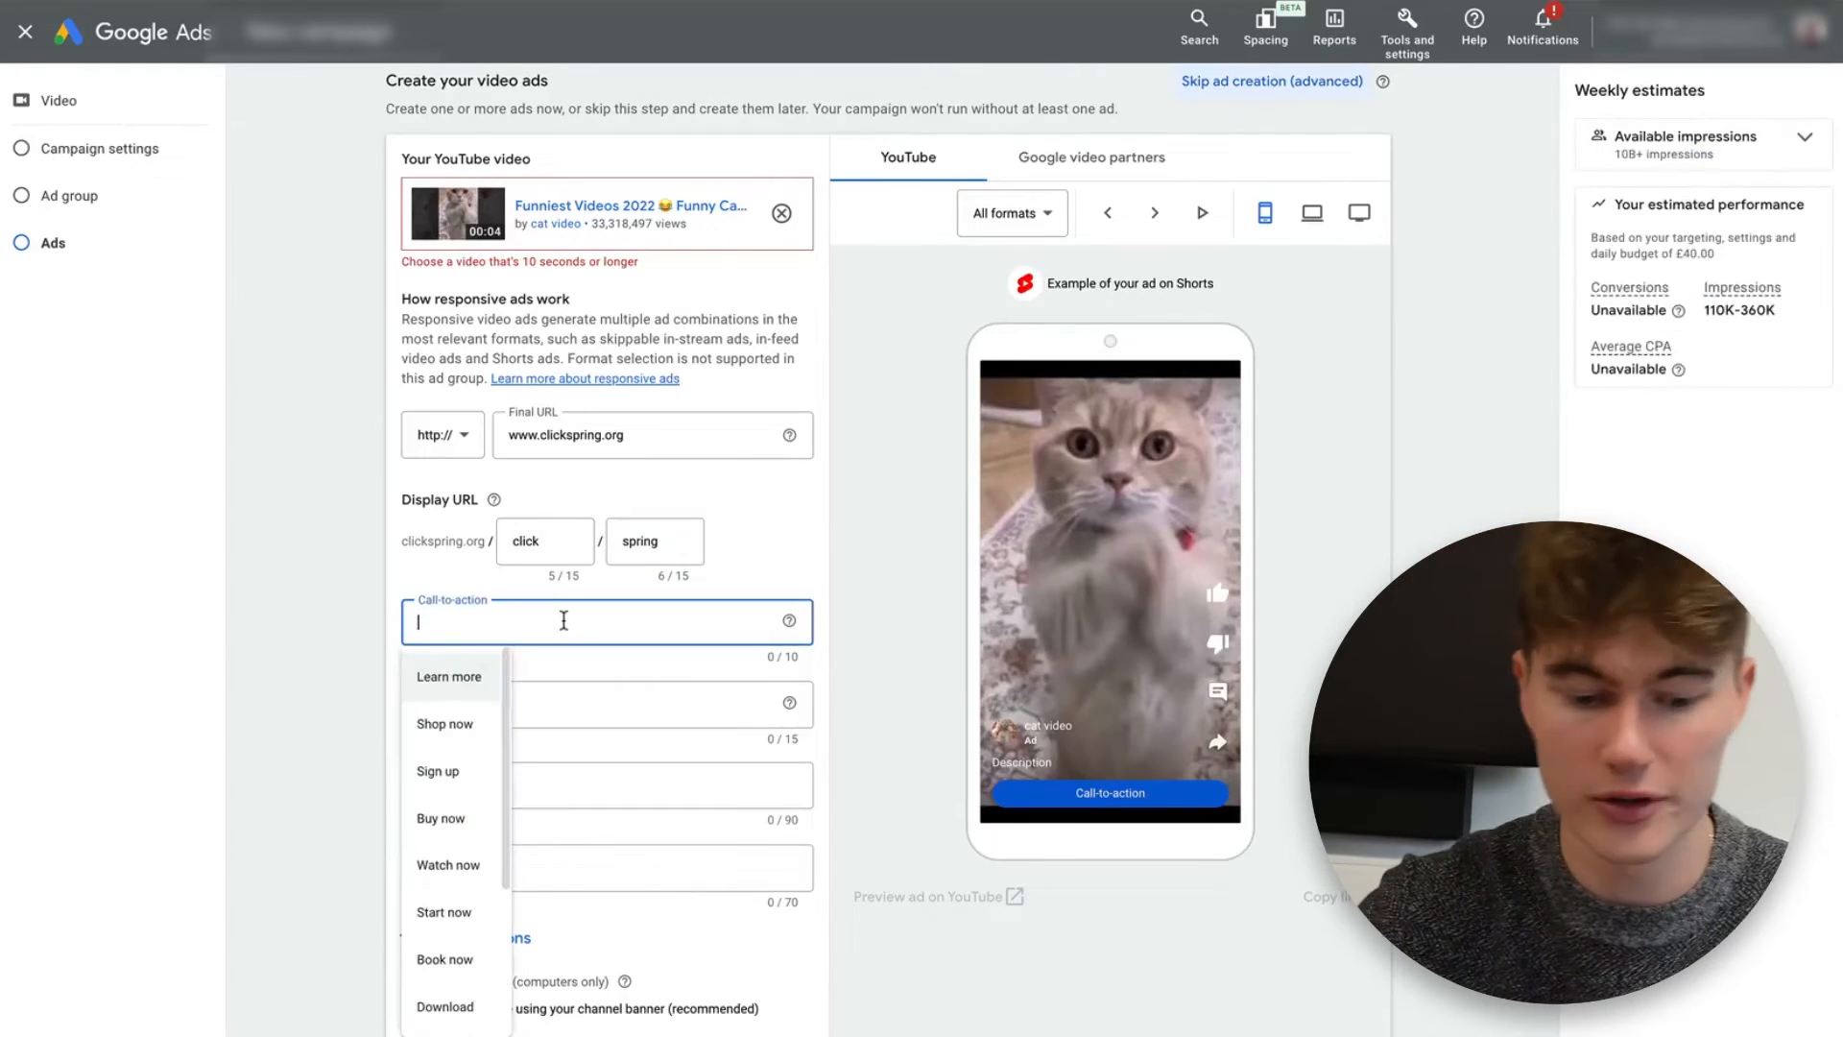
{"action": "left_click", "coordinate": [446, 723]}
{"action": "left_click", "coordinate": [596, 704]}
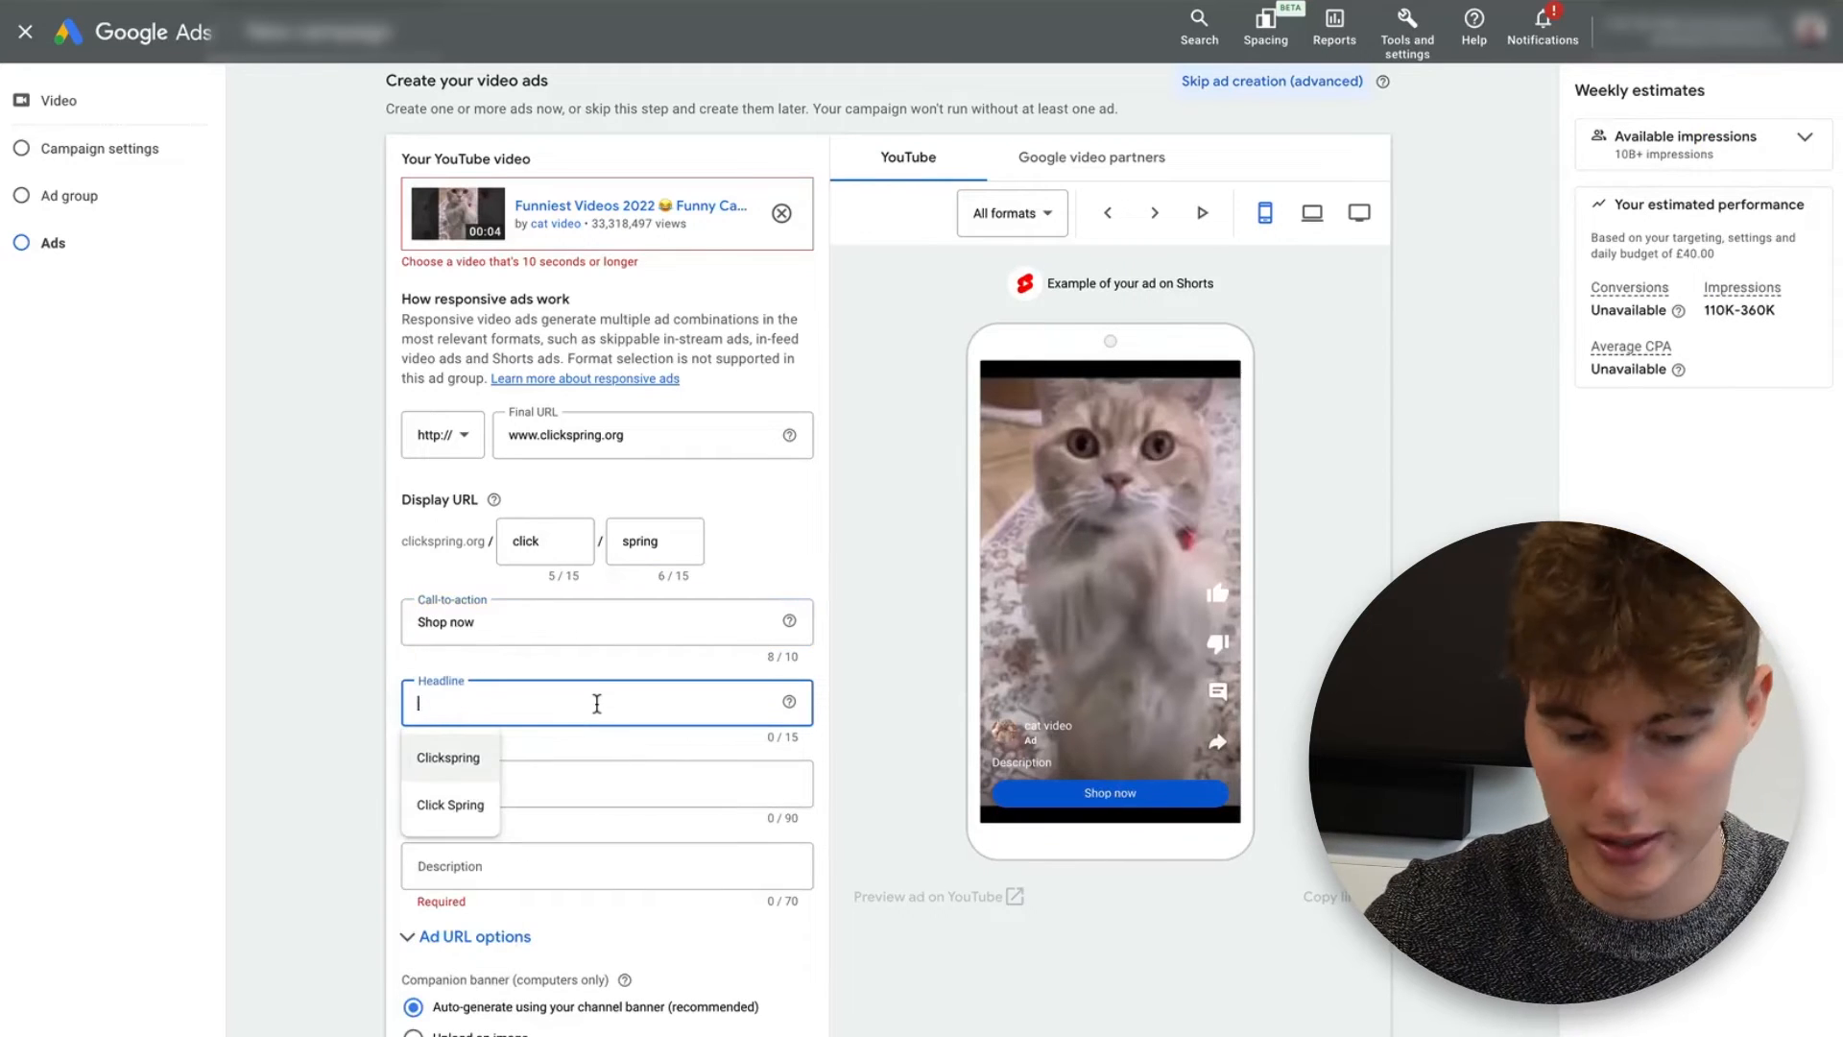
{"action": "left_click", "coordinate": [514, 634]}
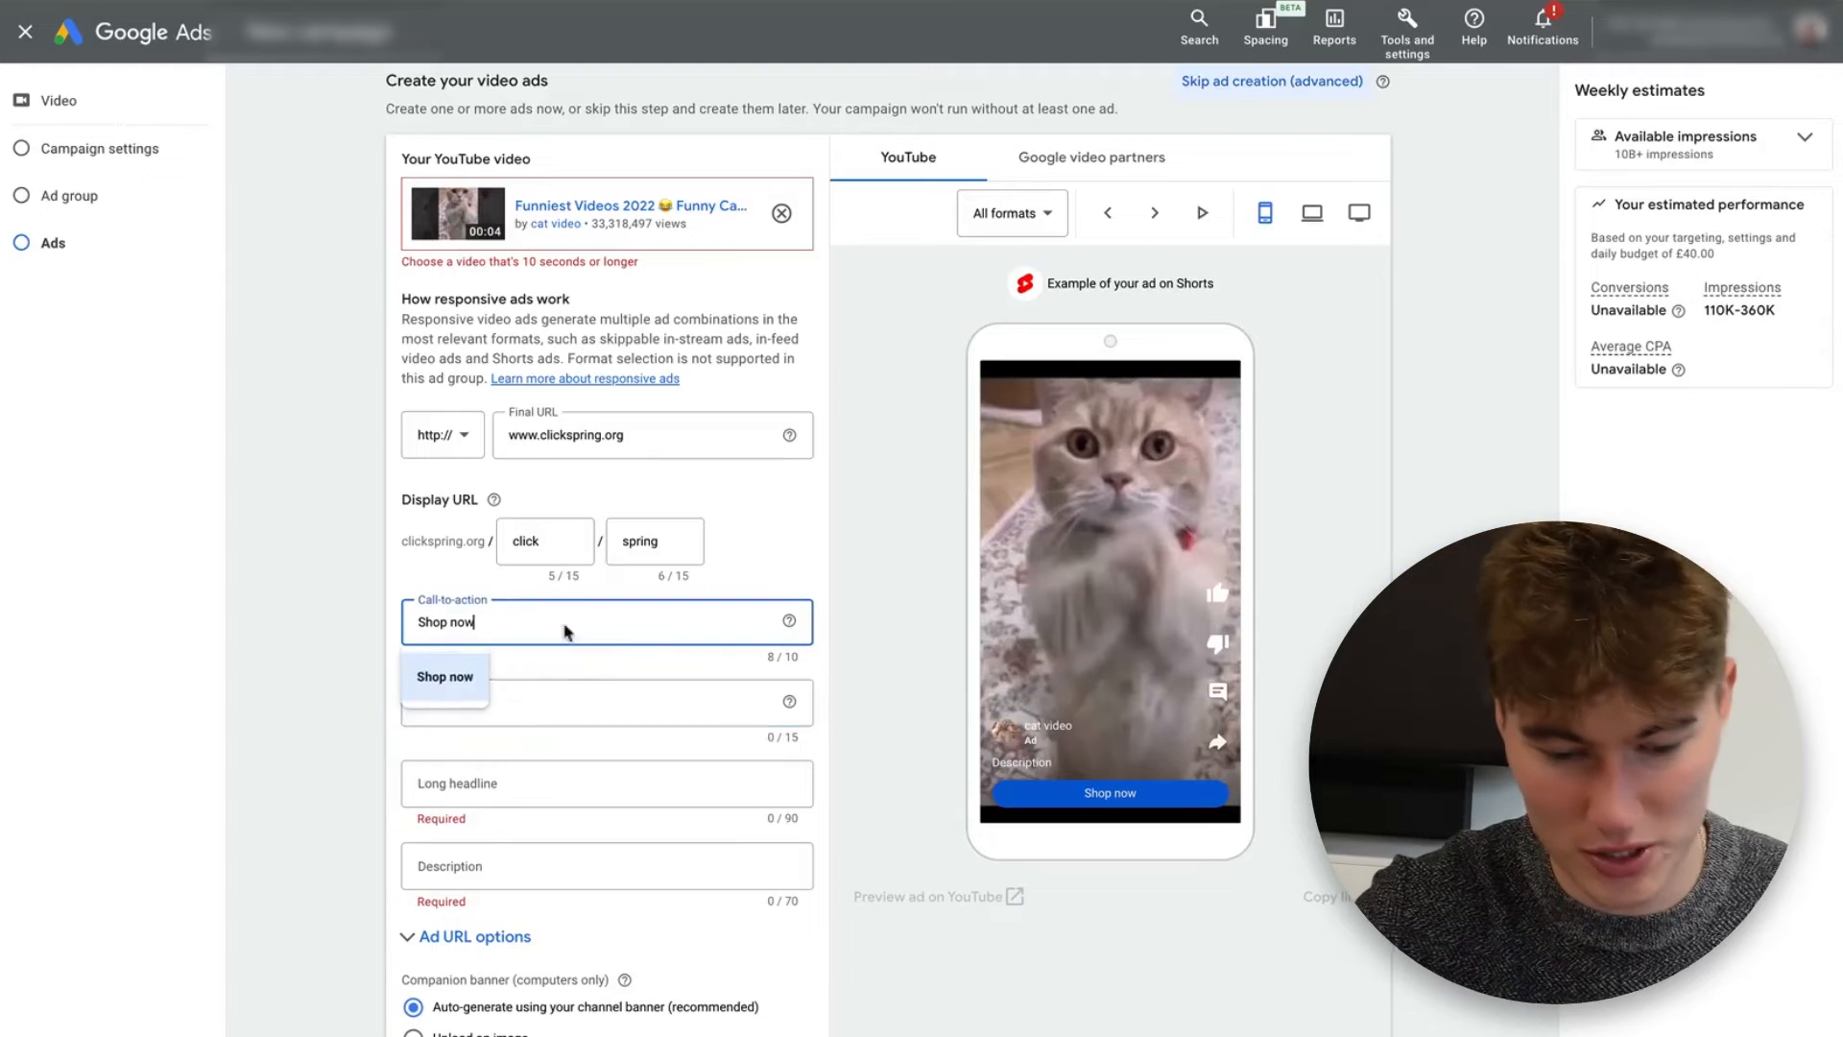
- Enter "Shop Jeans Now" as the video ad's headline
{"action": "left_click", "coordinate": [610, 698]}
{"action": "key", "text": "Caps_Lock"}
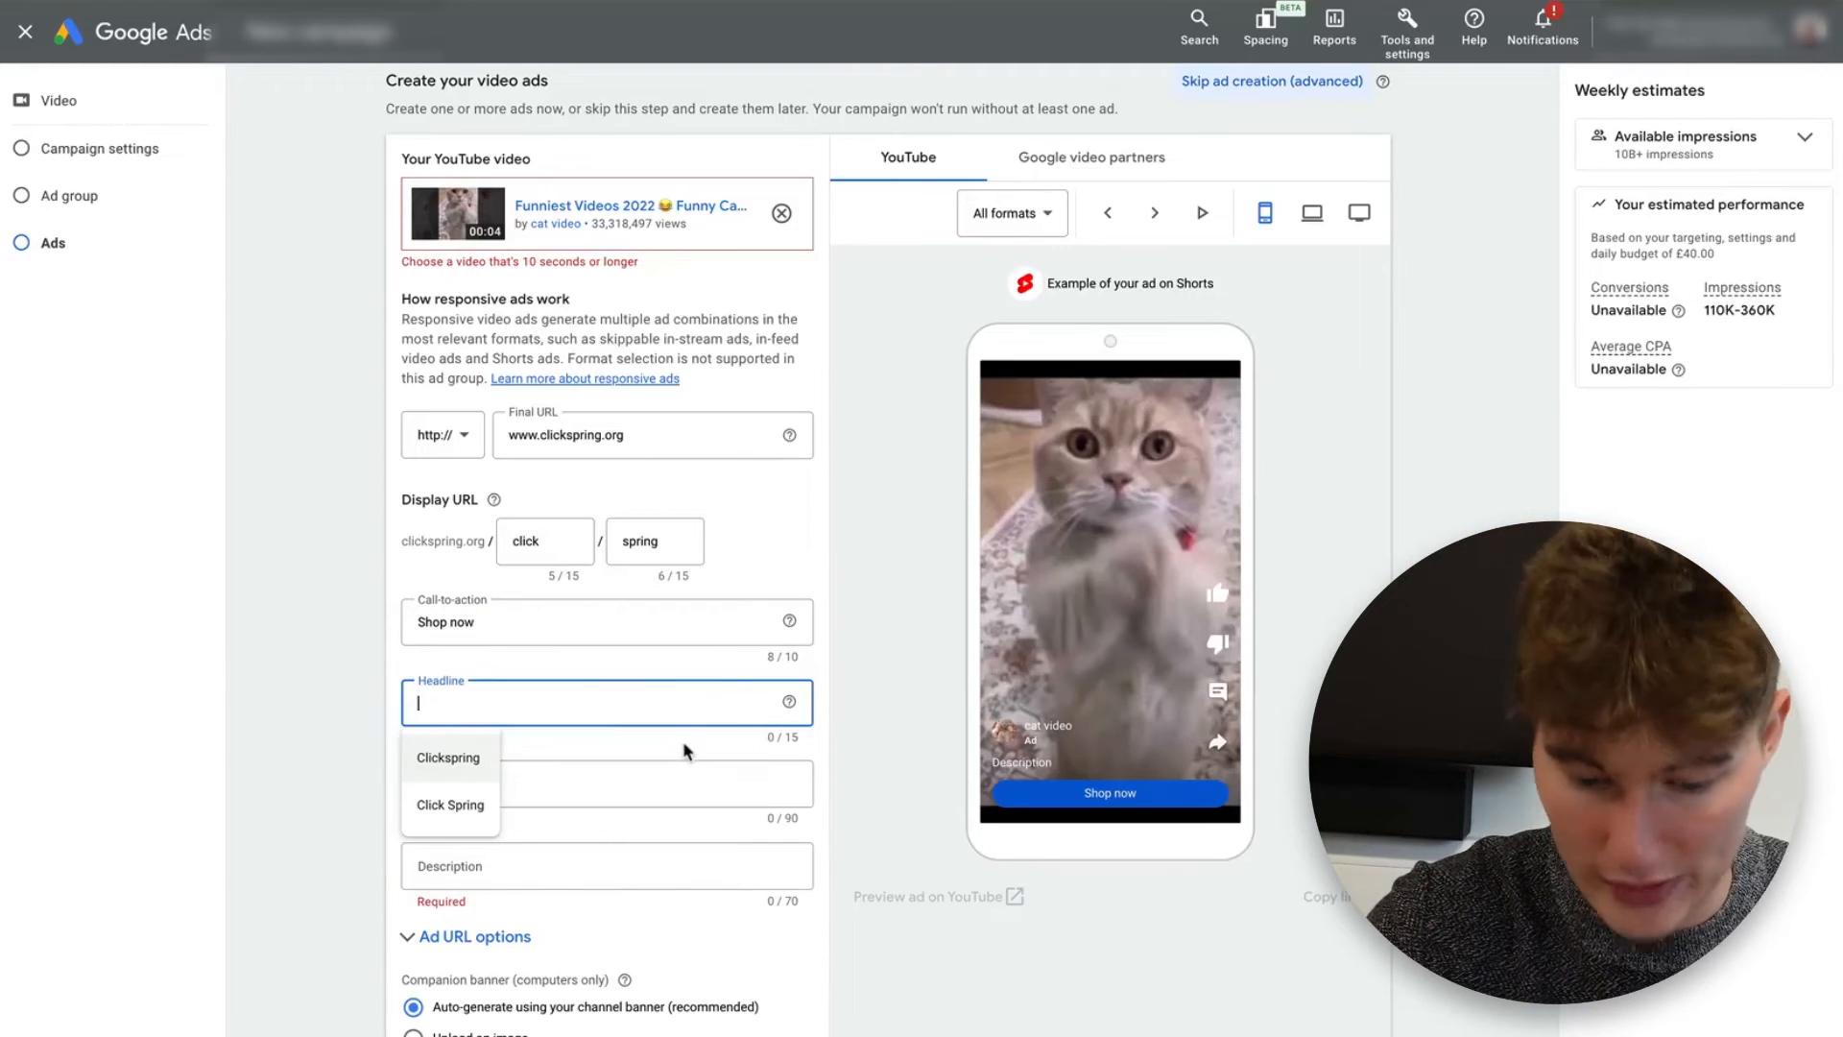
{"action": "left_click", "coordinate": [802, 736]}
{"action": "left_click", "coordinate": [787, 720]}
{"action": "left_click", "coordinate": [735, 751]}
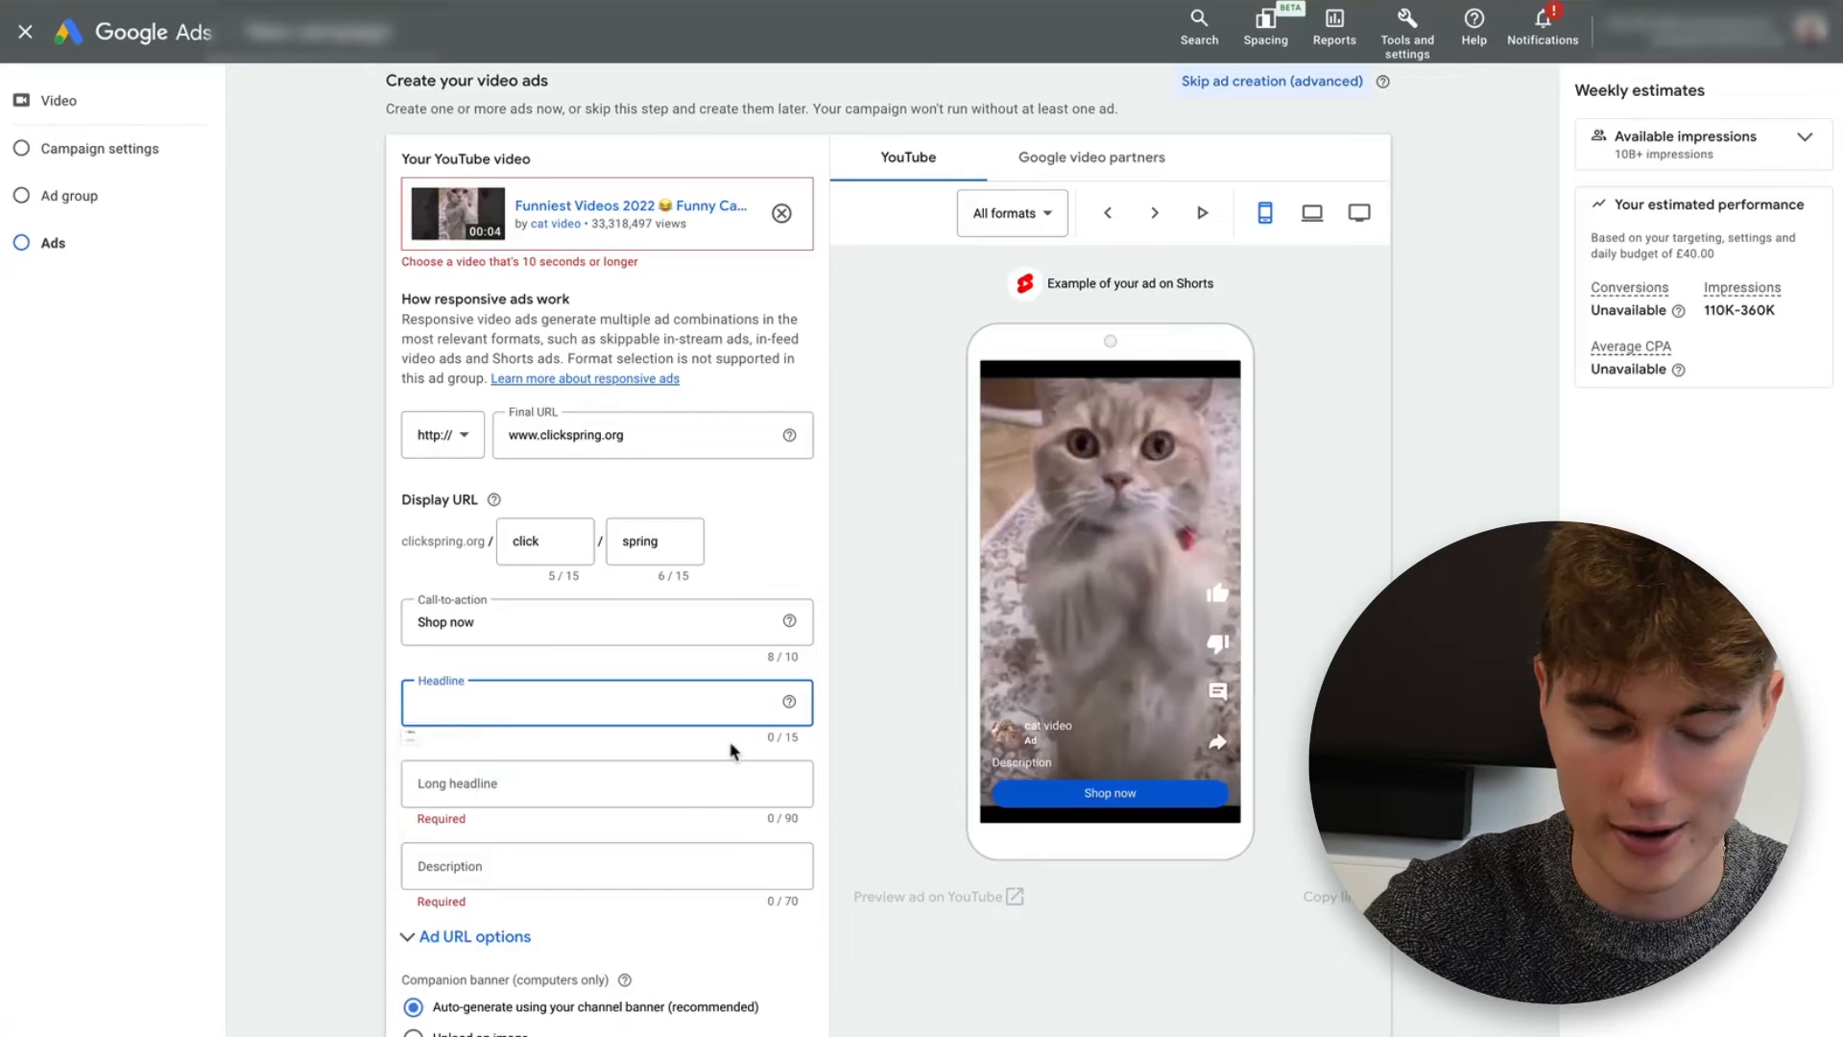
{"action": "left_click", "coordinate": [644, 694]}
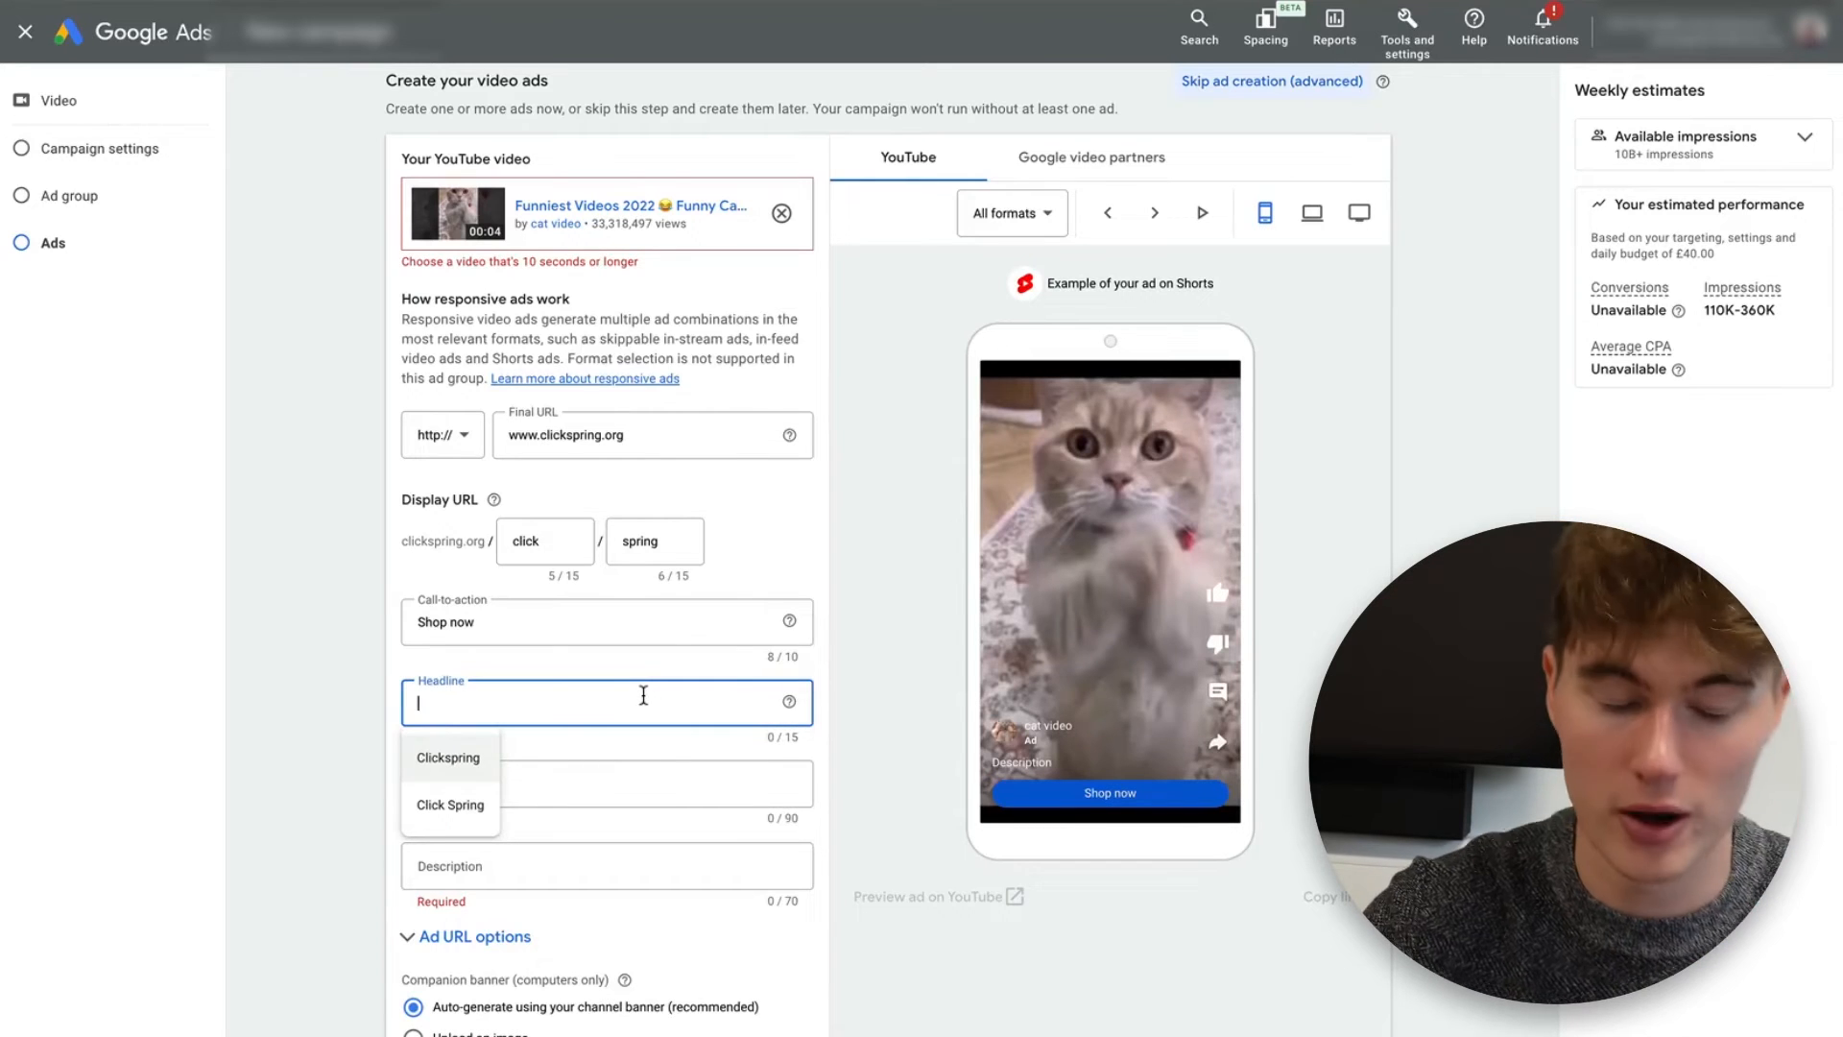
{"action": "key", "text": "Caps_Lock"}
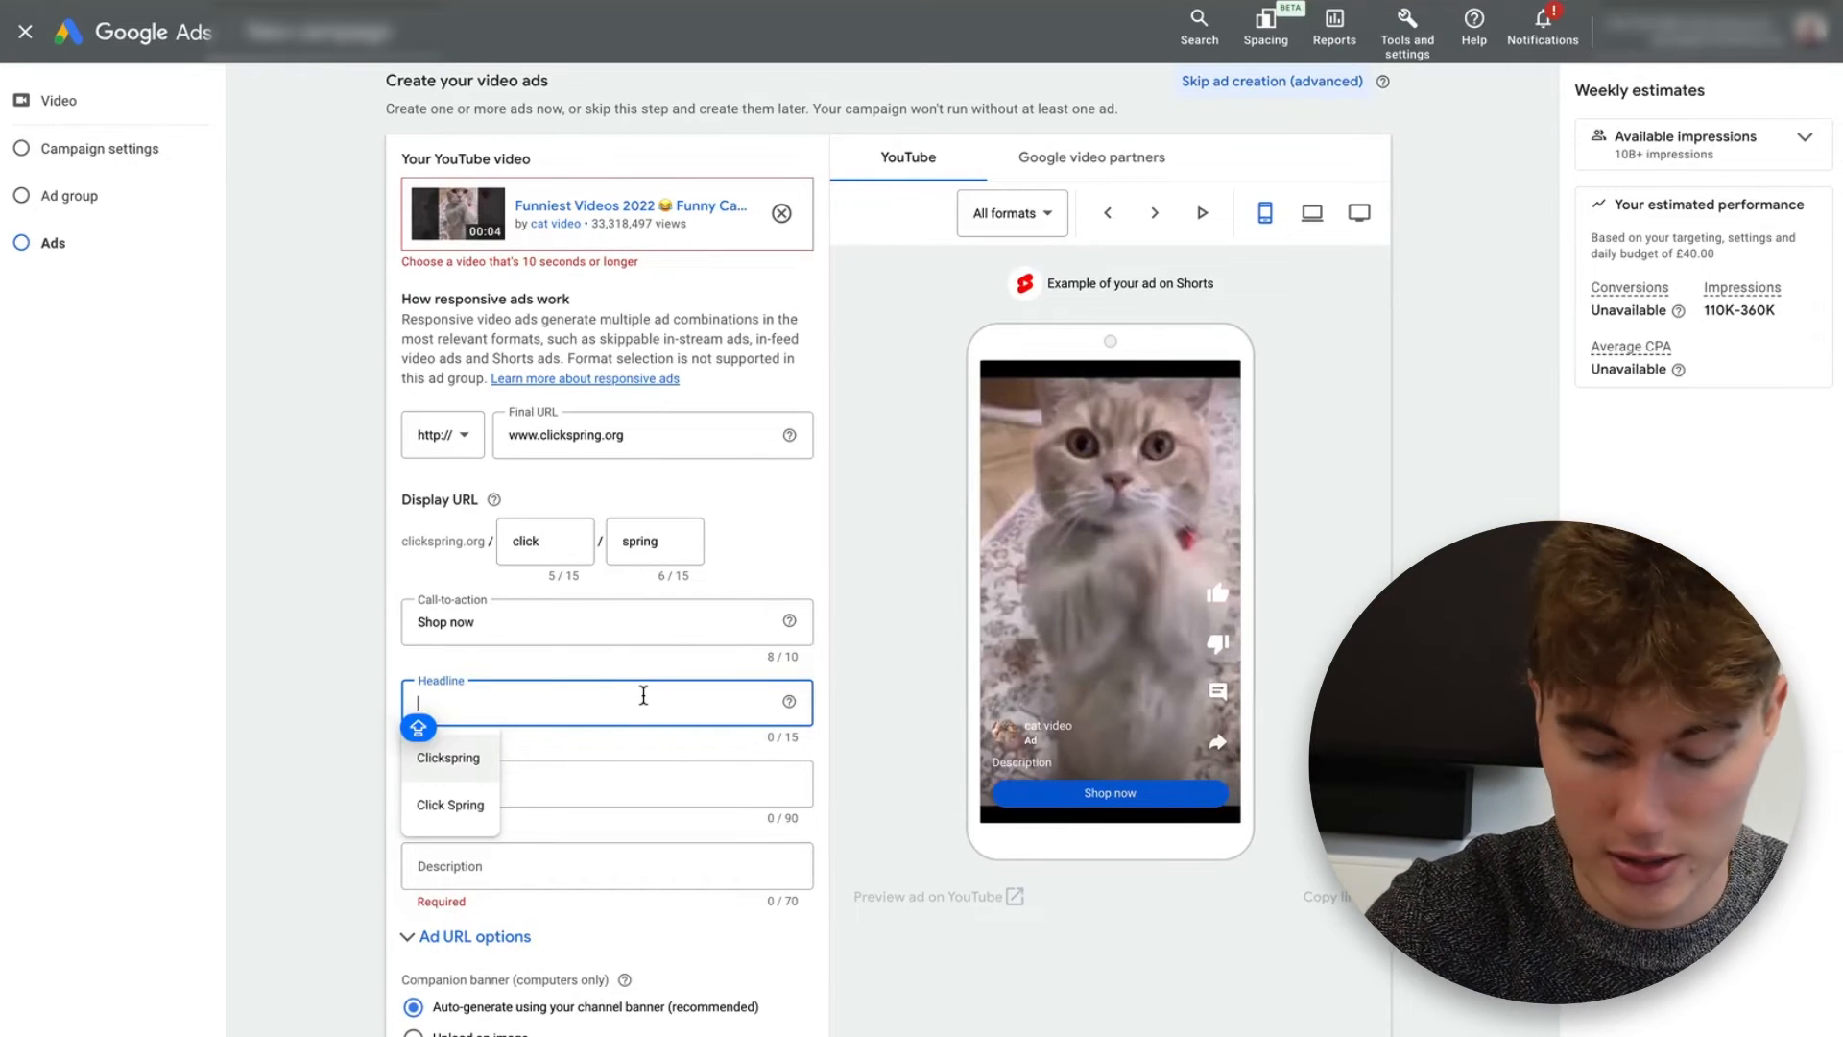
{"action": "type", "text": "Shop Jeans Now"}
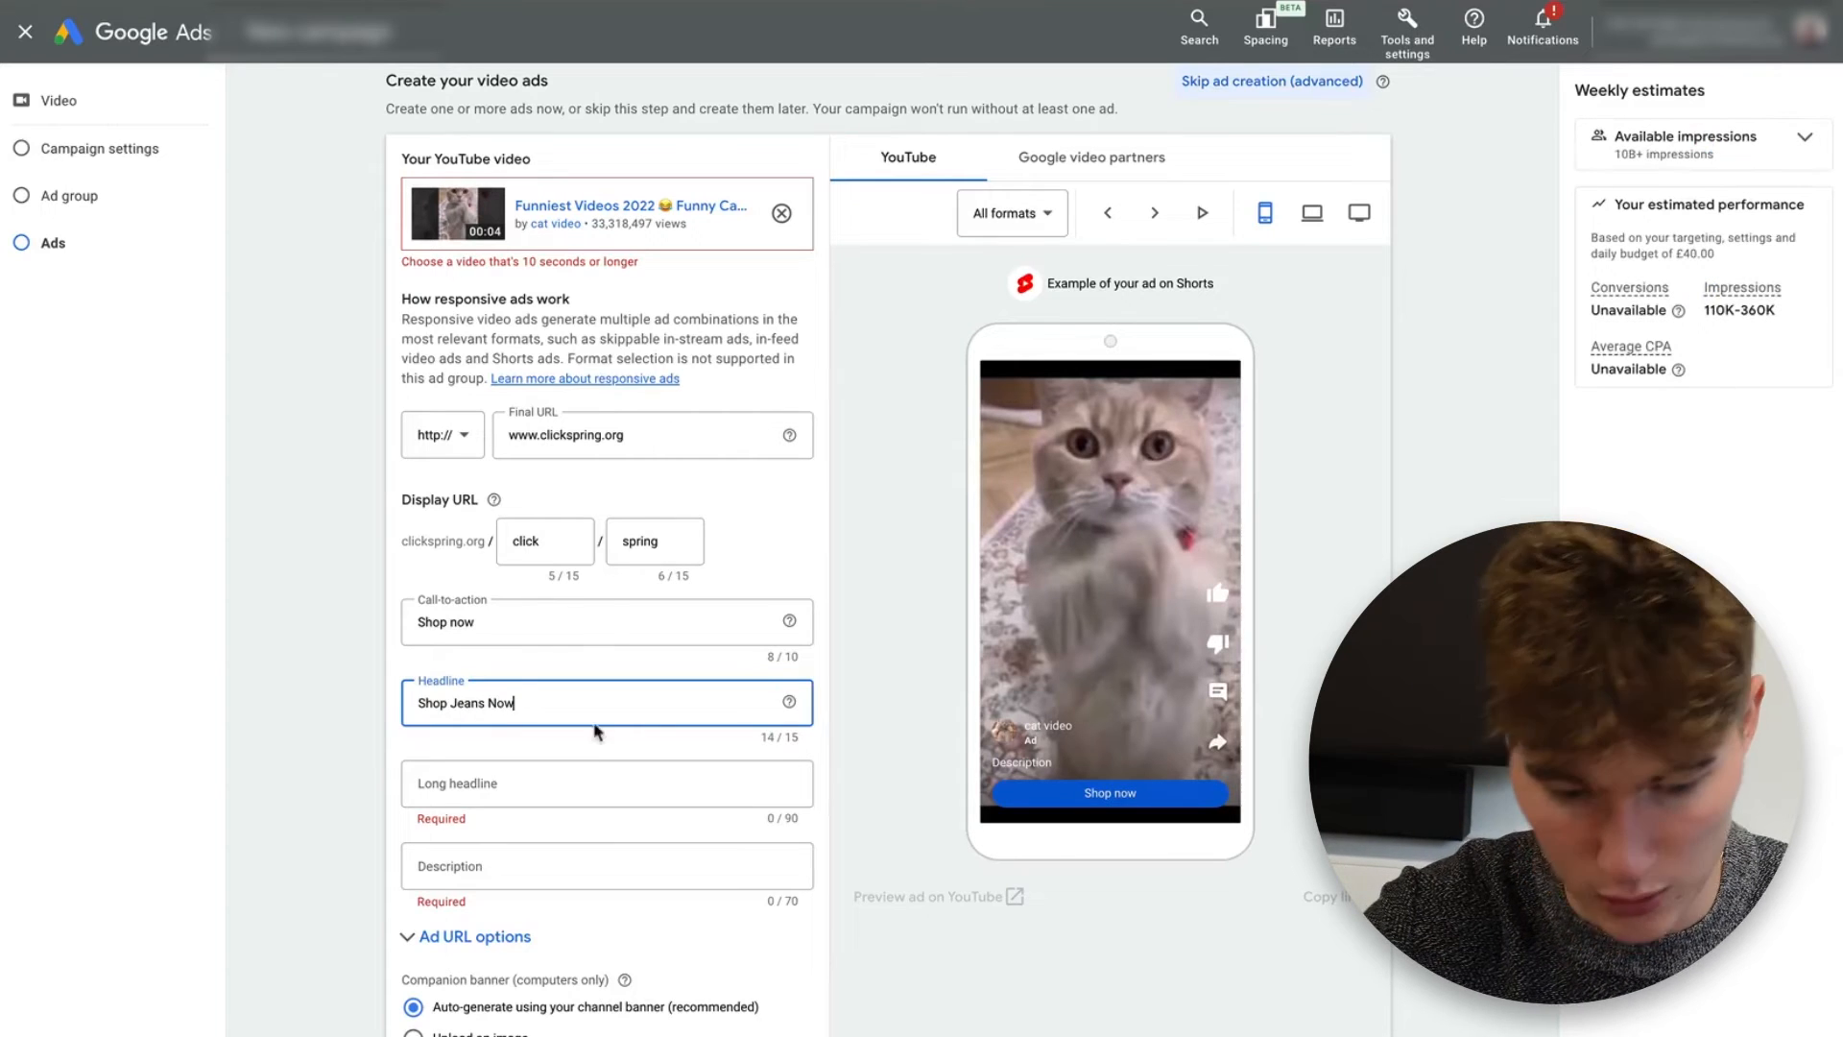
- Set the video ad's long headline to "Grow Your Brand's Revenue" and its description to "Google Ads for Ecommerce Brands. Book Your Free Action Plan Call"
{"action": "left_click", "coordinate": [597, 776]}
{"action": "left_click", "coordinate": [731, 747]}
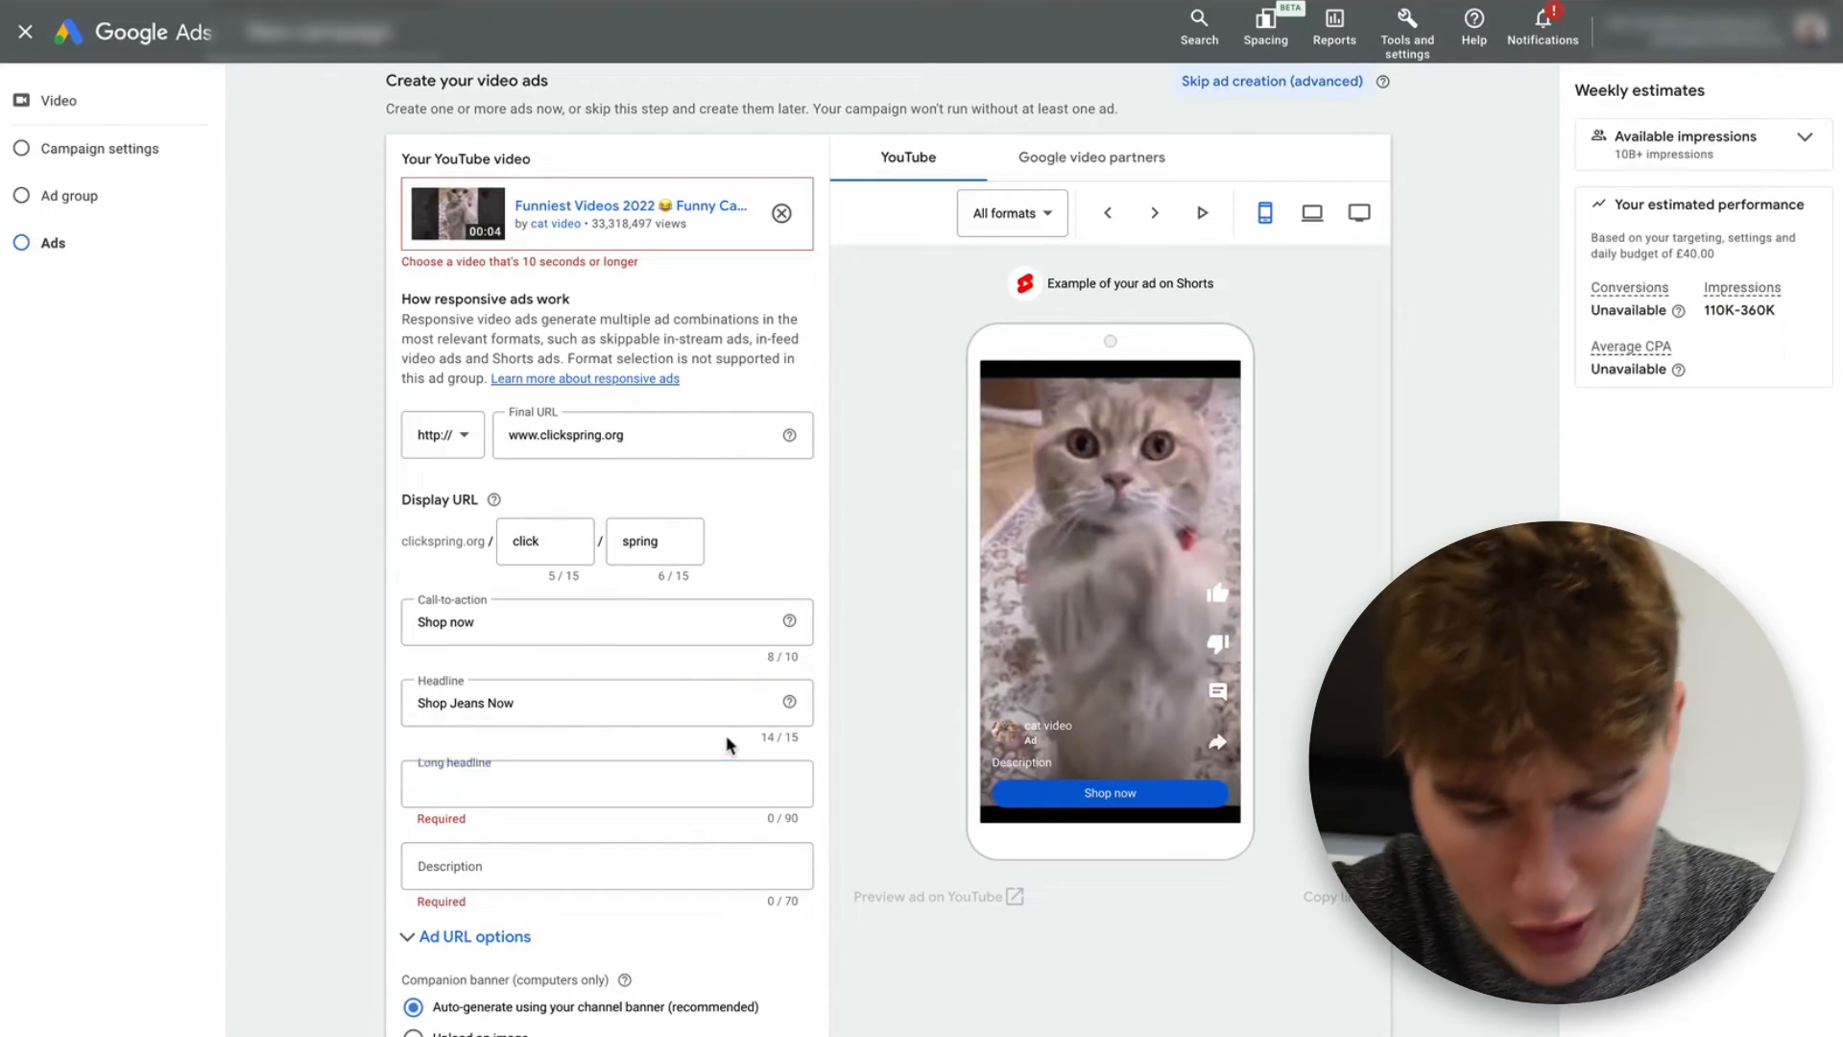
{"action": "left_click", "coordinate": [692, 788]}
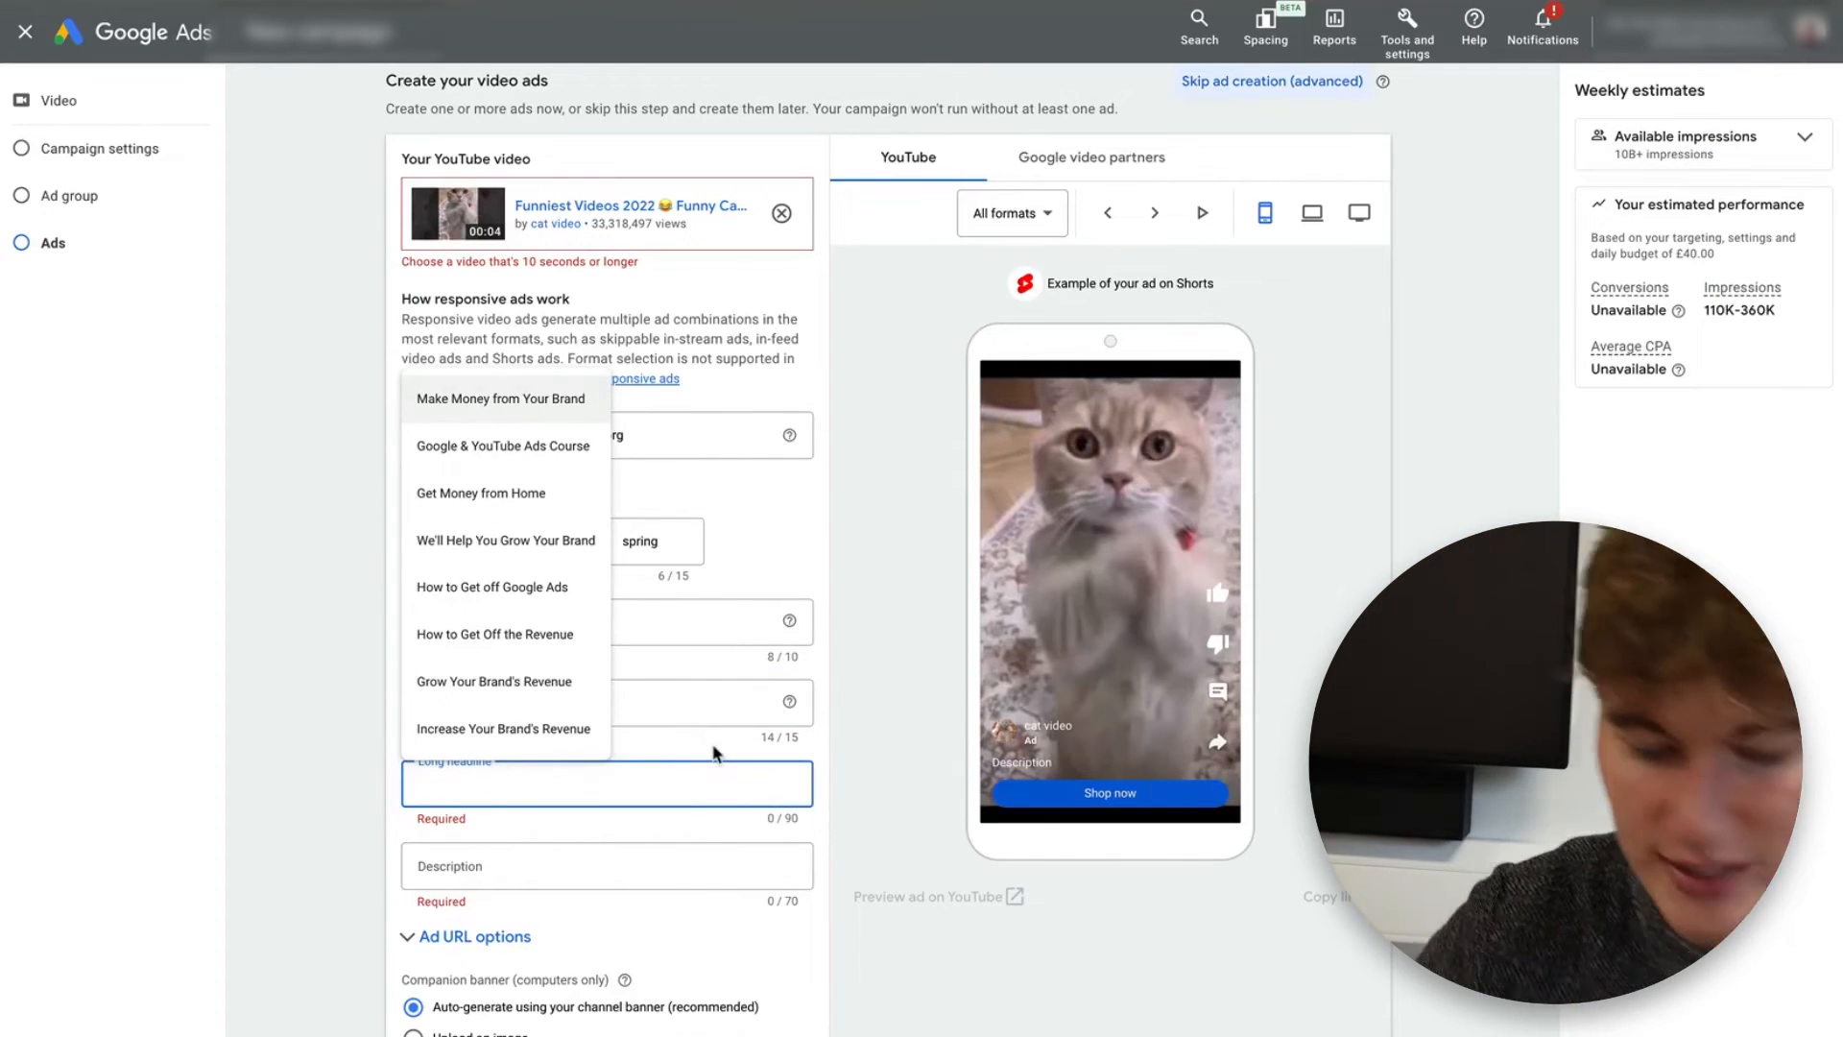
{"action": "left_click", "coordinate": [713, 754]}
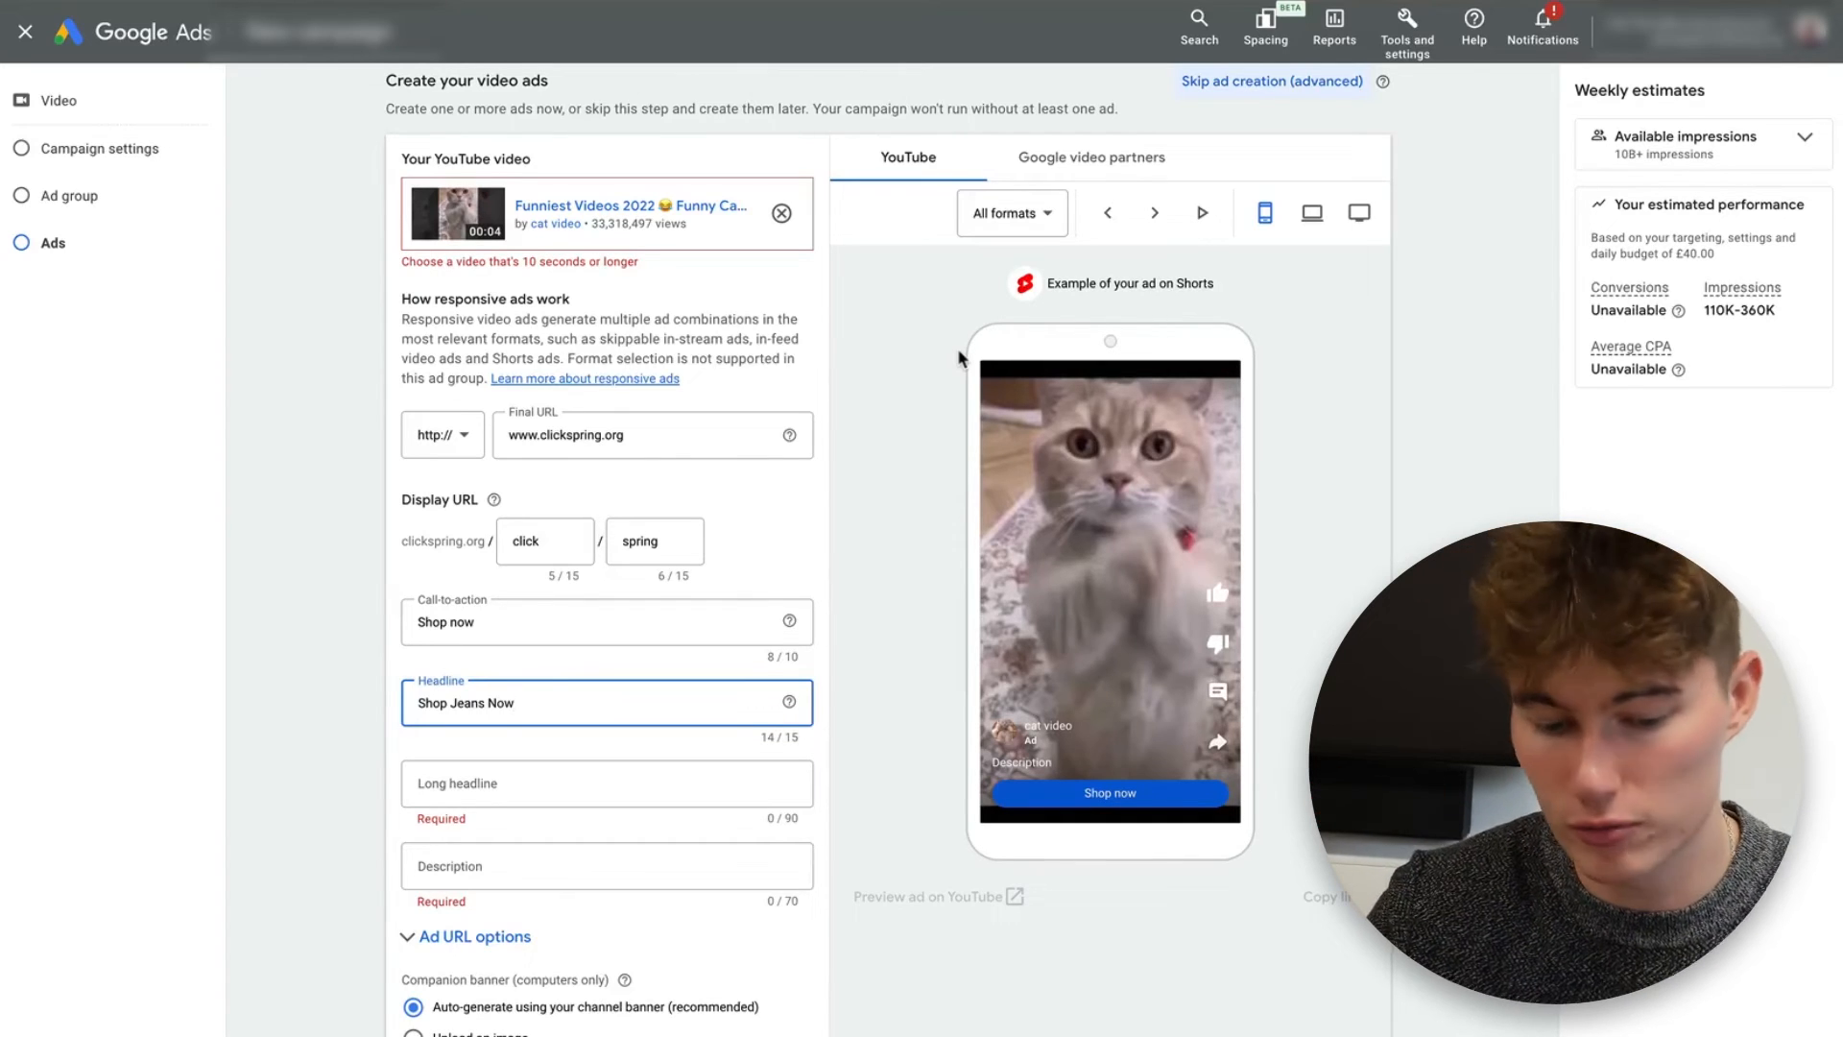
{"action": "left_click", "coordinate": [665, 784]}
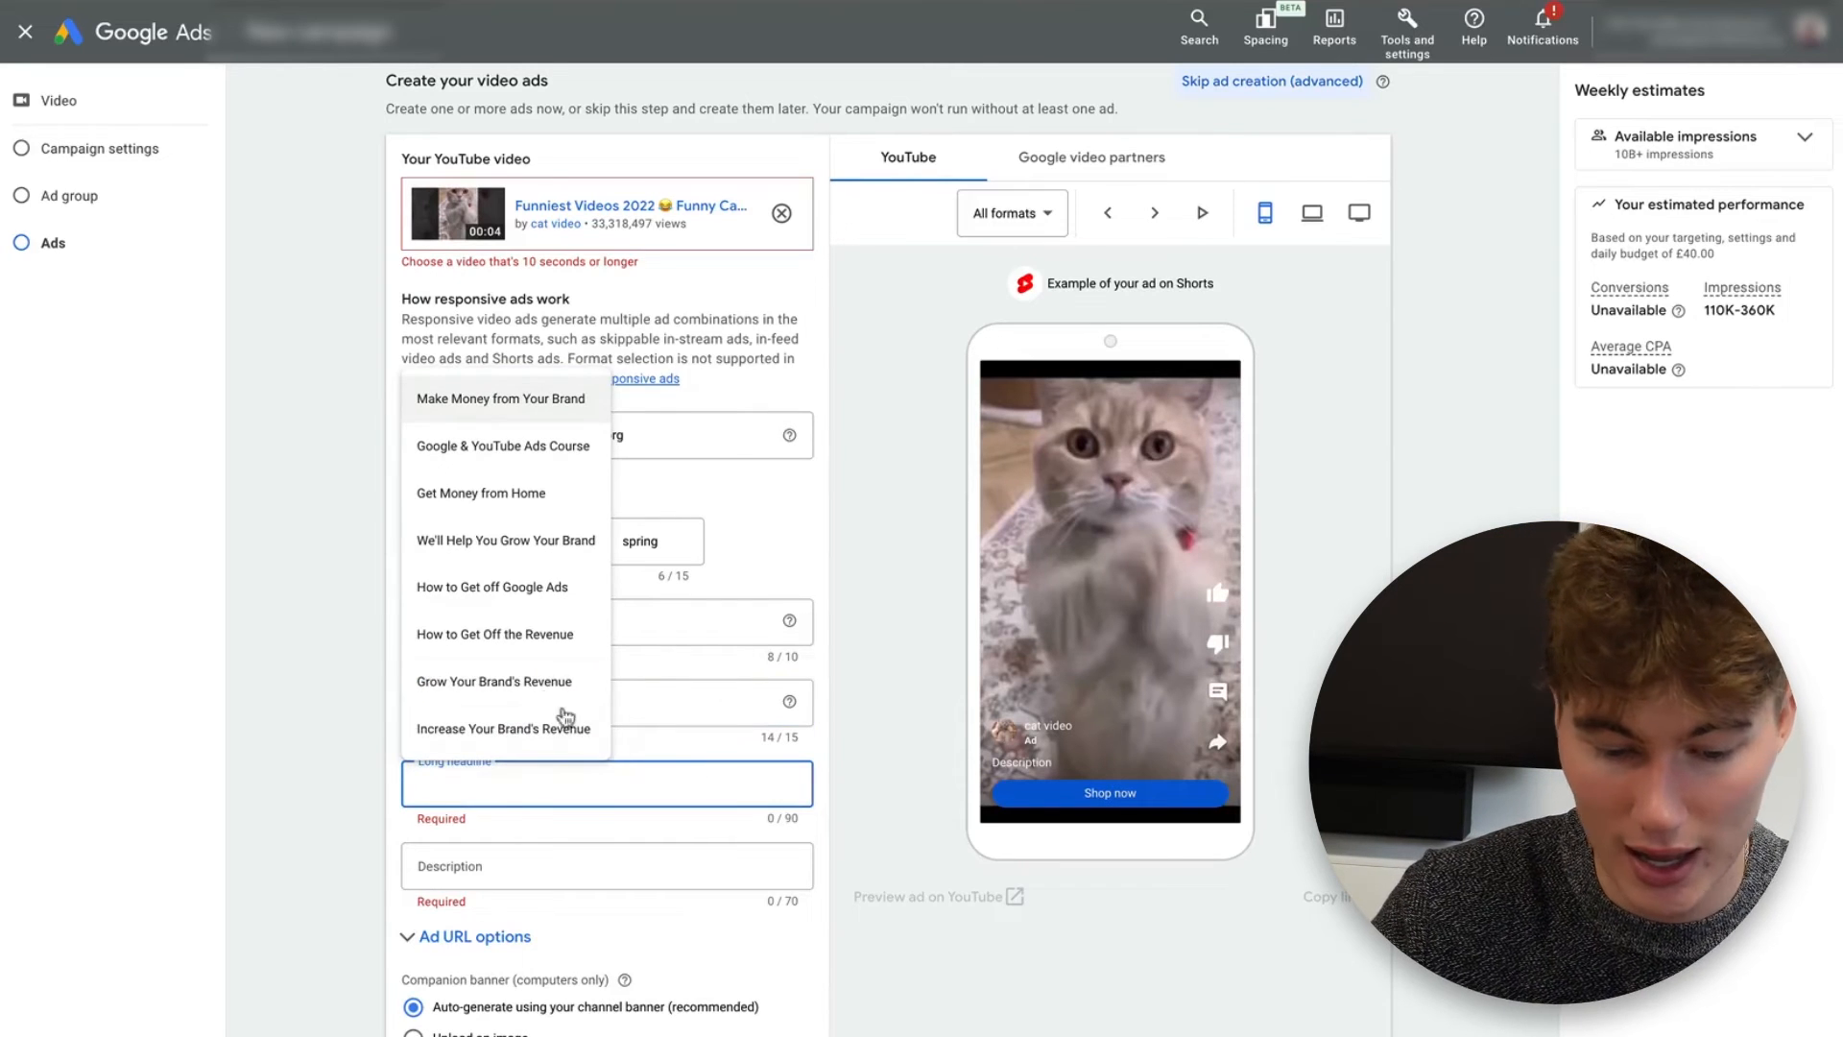
{"action": "left_click", "coordinate": [561, 711]}
{"action": "left_click", "coordinate": [683, 864]}
{"action": "left_click", "coordinate": [610, 923]}
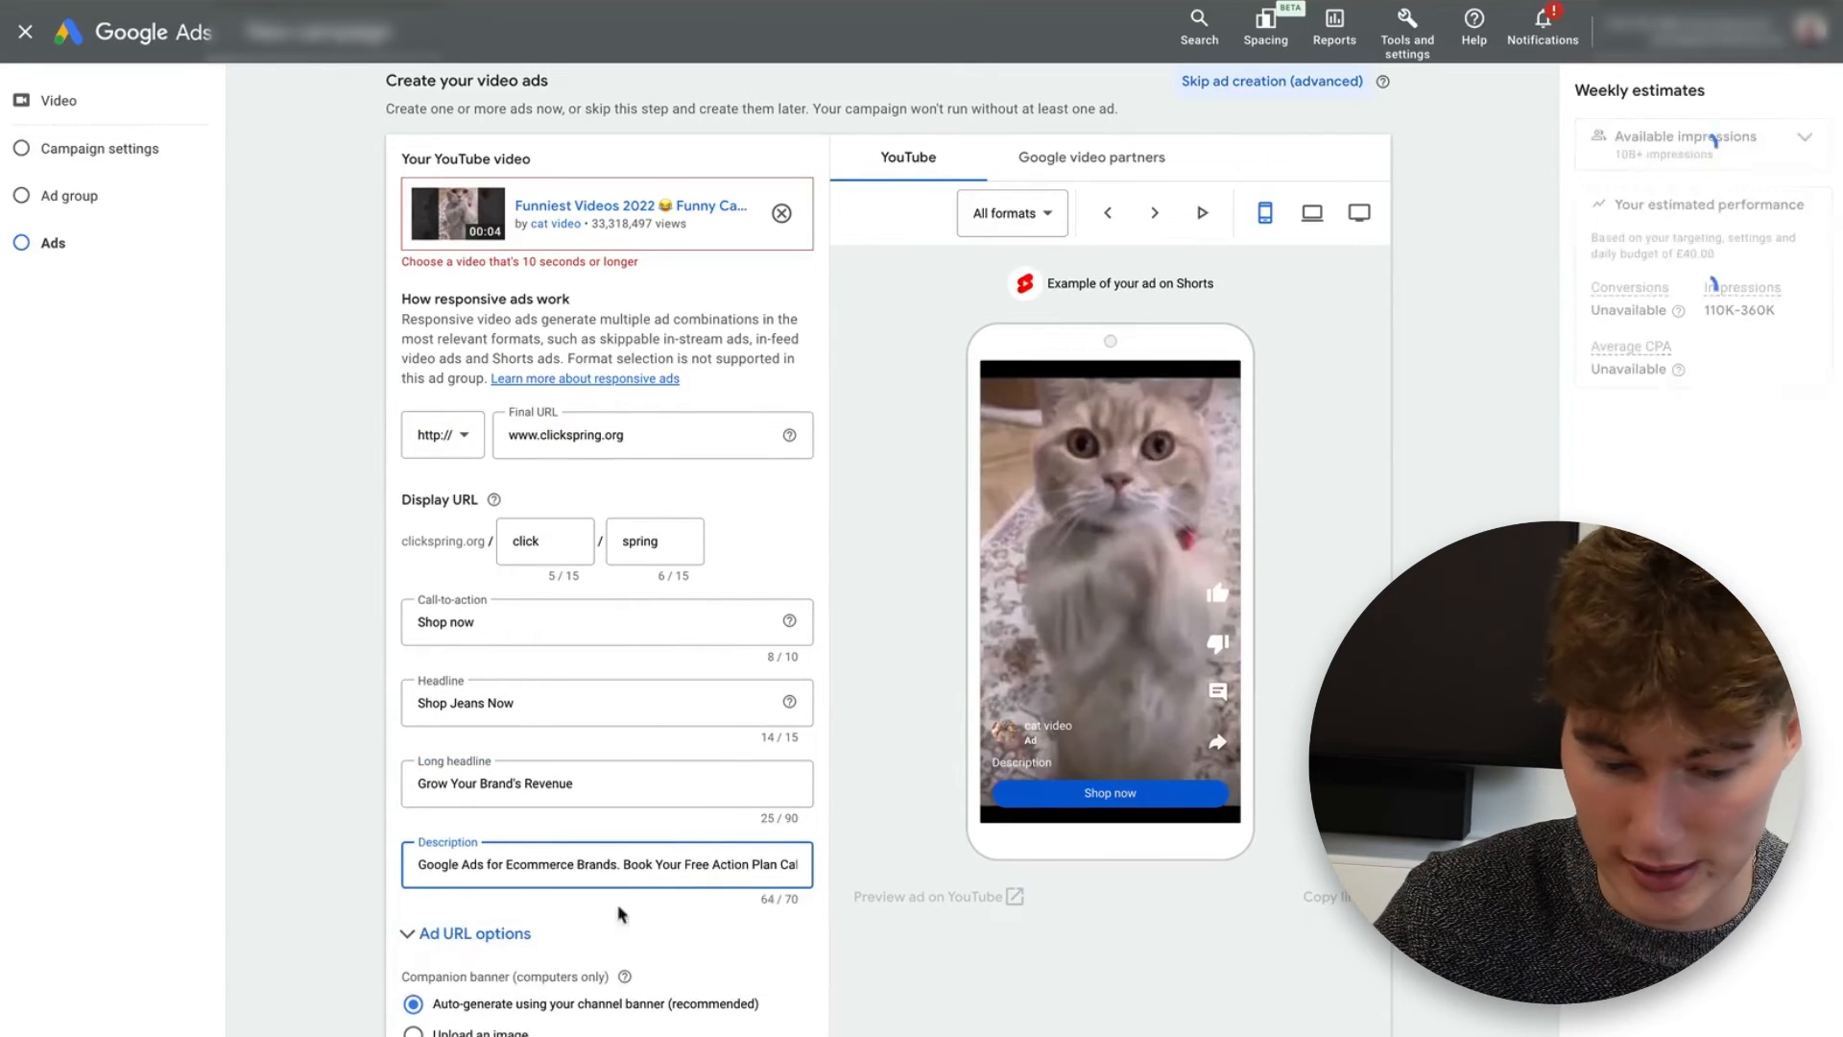
- Review the video ad's URL options, including tracking template, final URL suffix and customised parameters, and collapse them again
{"action": "scroll", "coordinate": [634, 865], "scroll_direction": "down", "scroll_amount": 2}
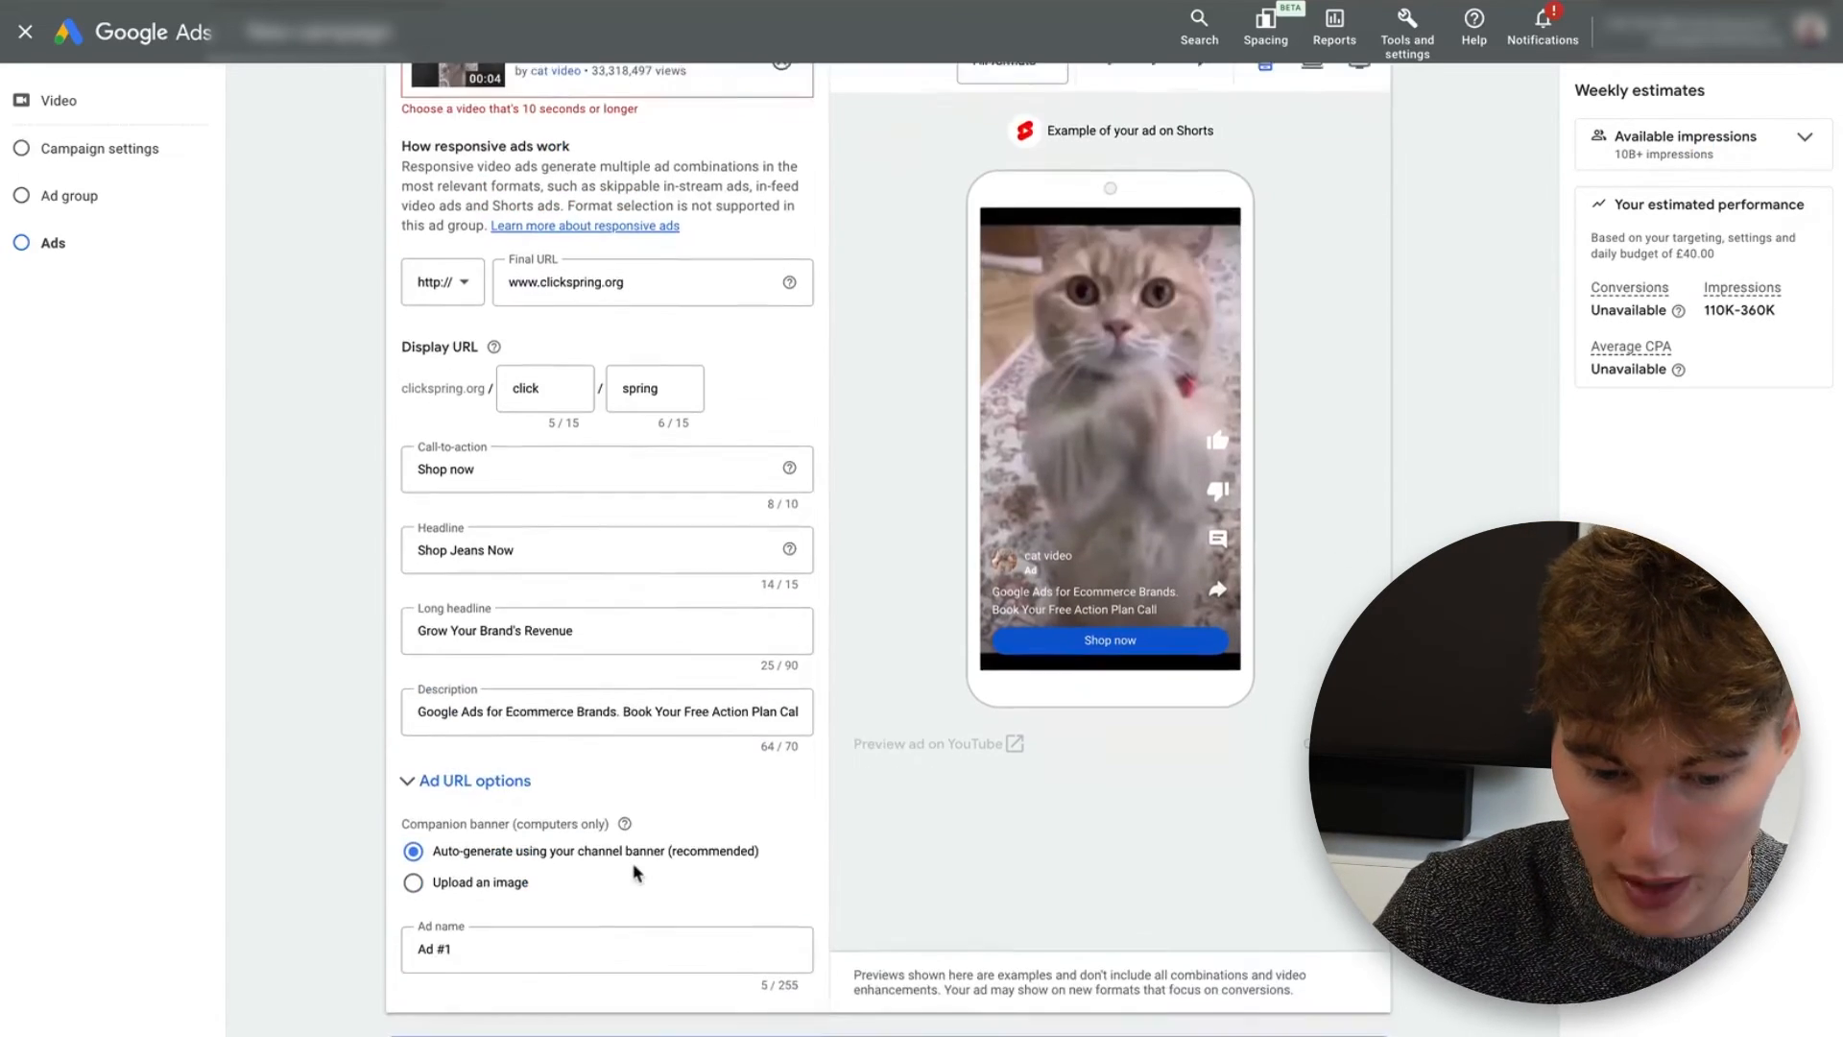
{"action": "left_click", "coordinate": [782, 790]}
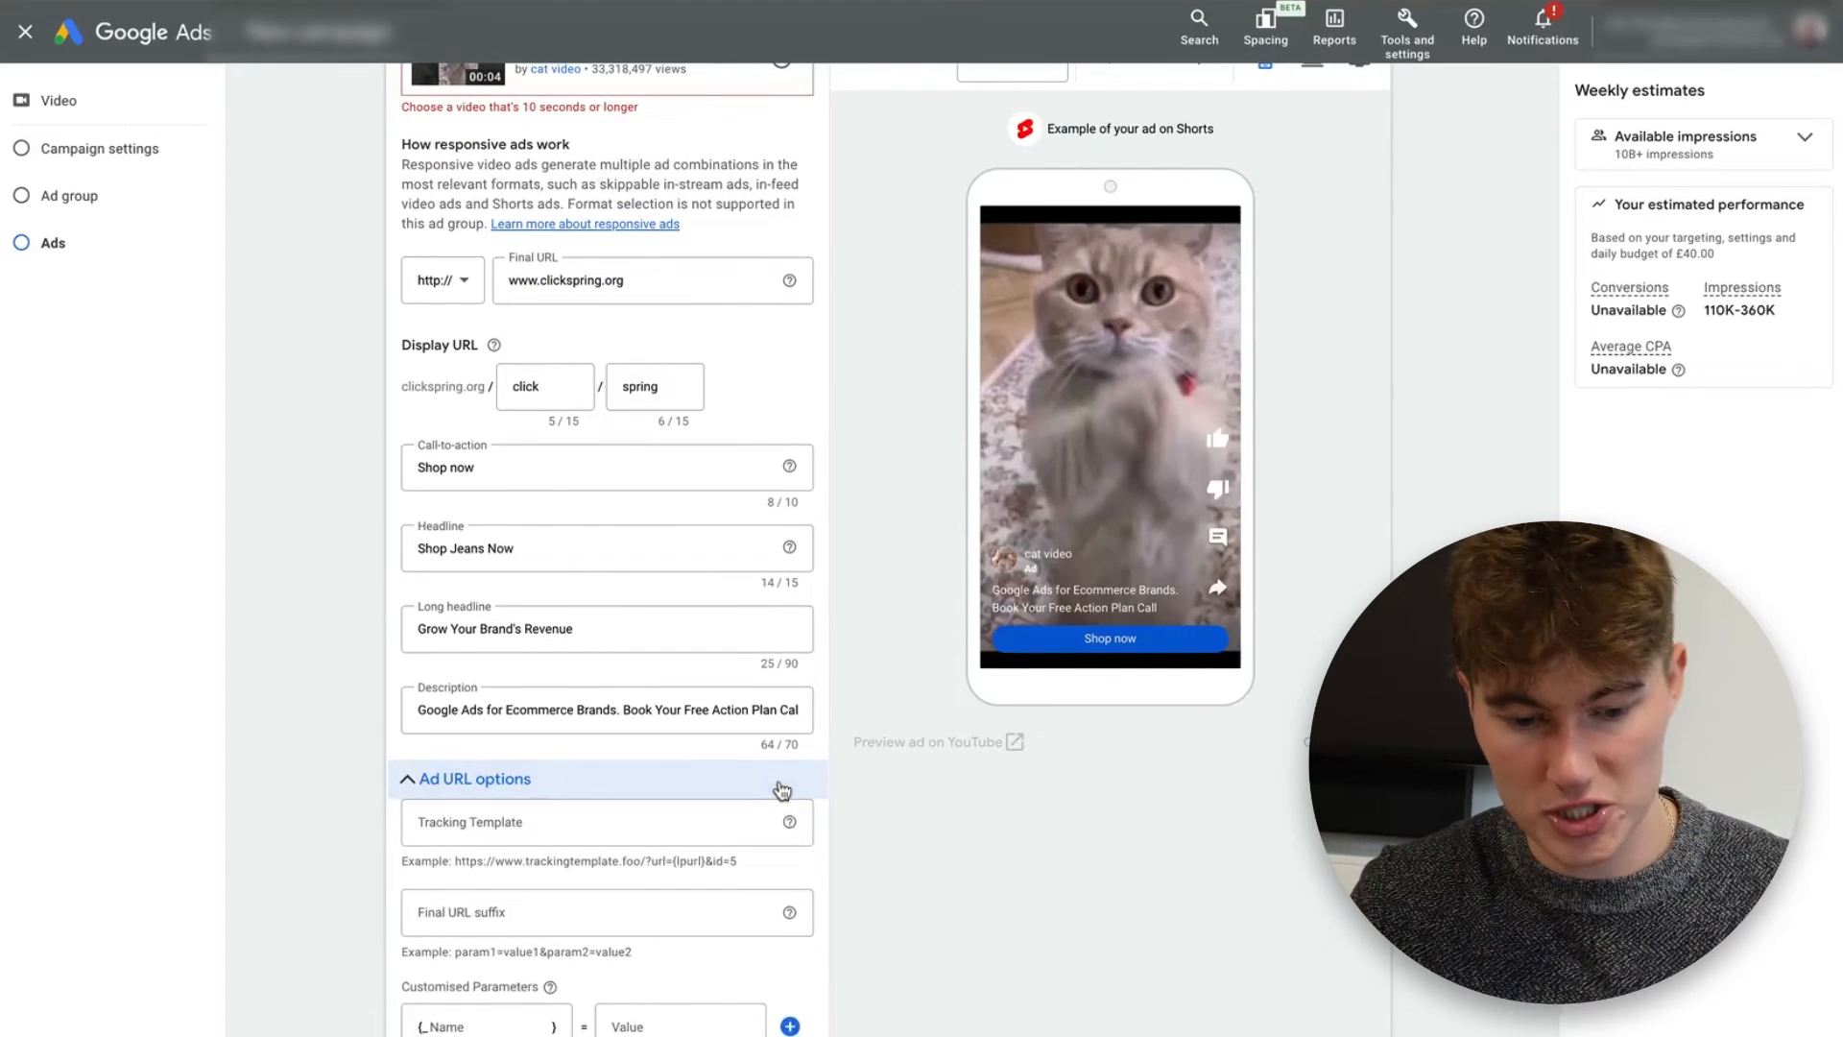
{"action": "scroll", "coordinate": [748, 754], "scroll_direction": "down", "scroll_amount": 2}
{"action": "left_click", "coordinate": [659, 628]}
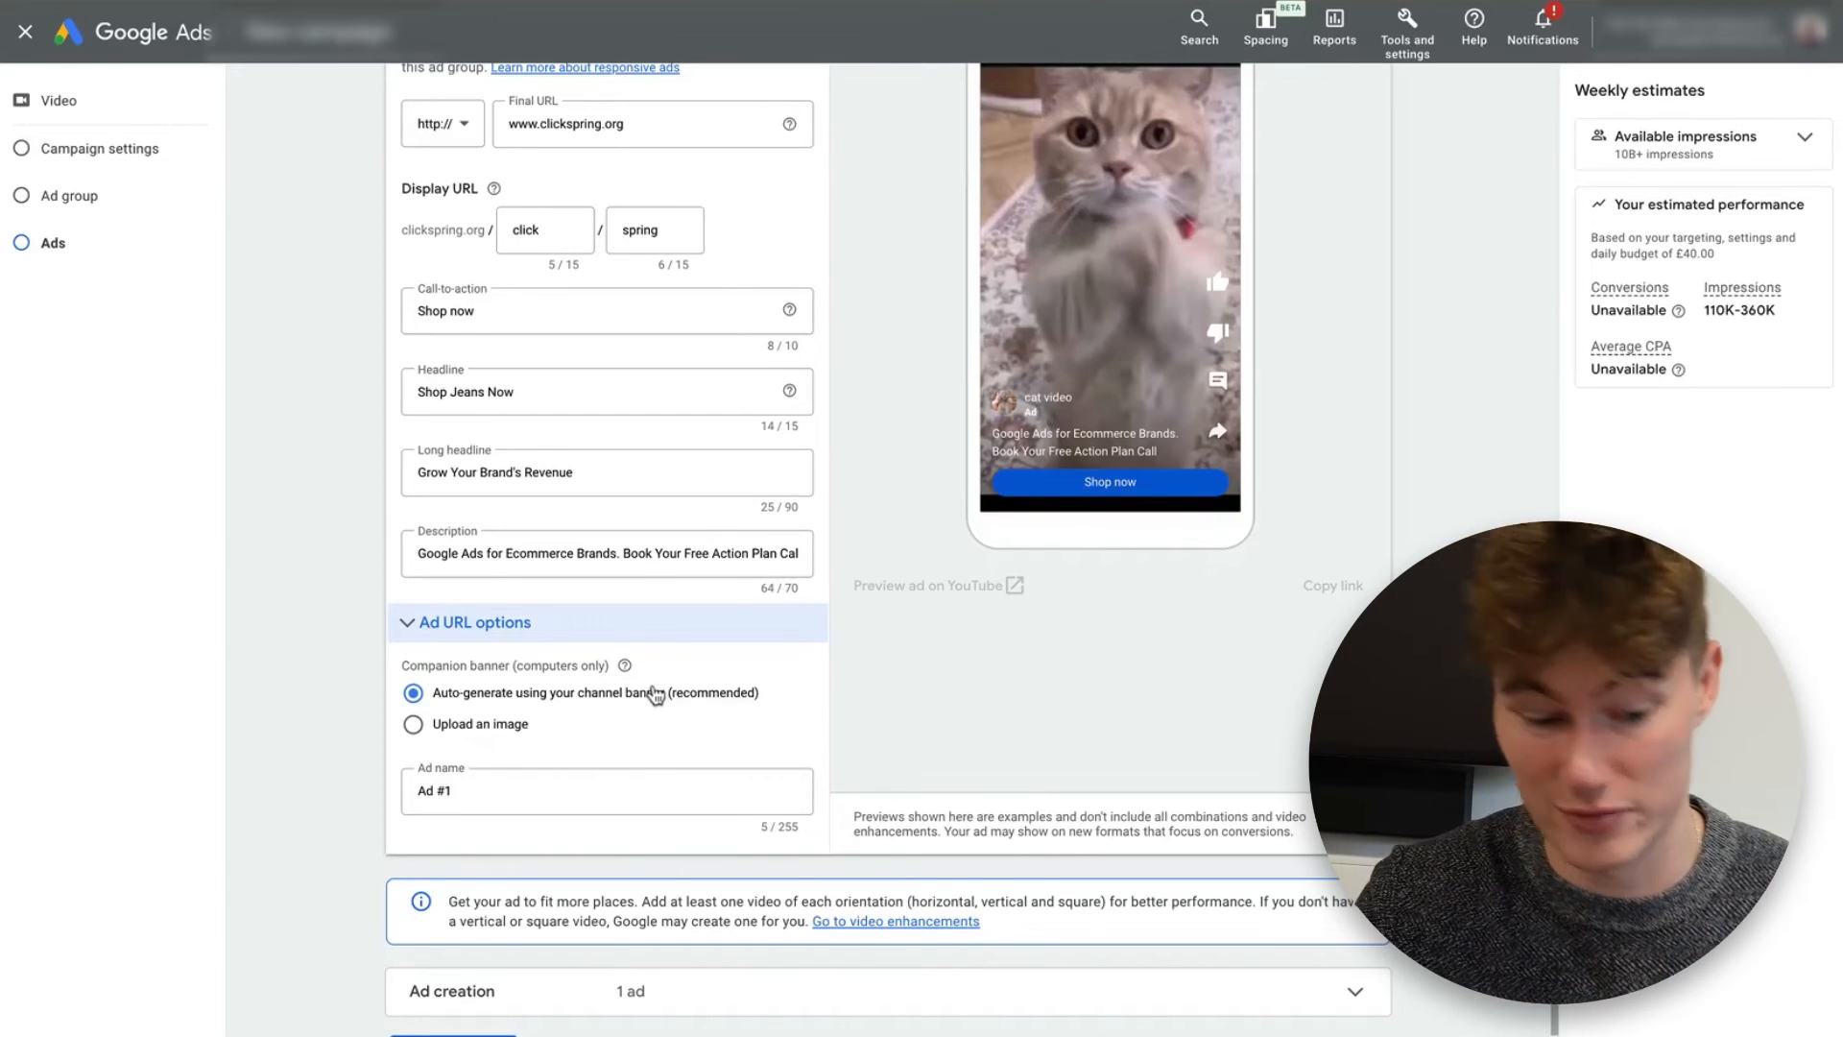
- Expand the ad creation section and examine the existing ad and the option for adding another video ad
{"action": "scroll", "coordinate": [618, 709], "scroll_direction": "down", "scroll_amount": 1}
{"action": "left_click", "coordinate": [997, 884]}
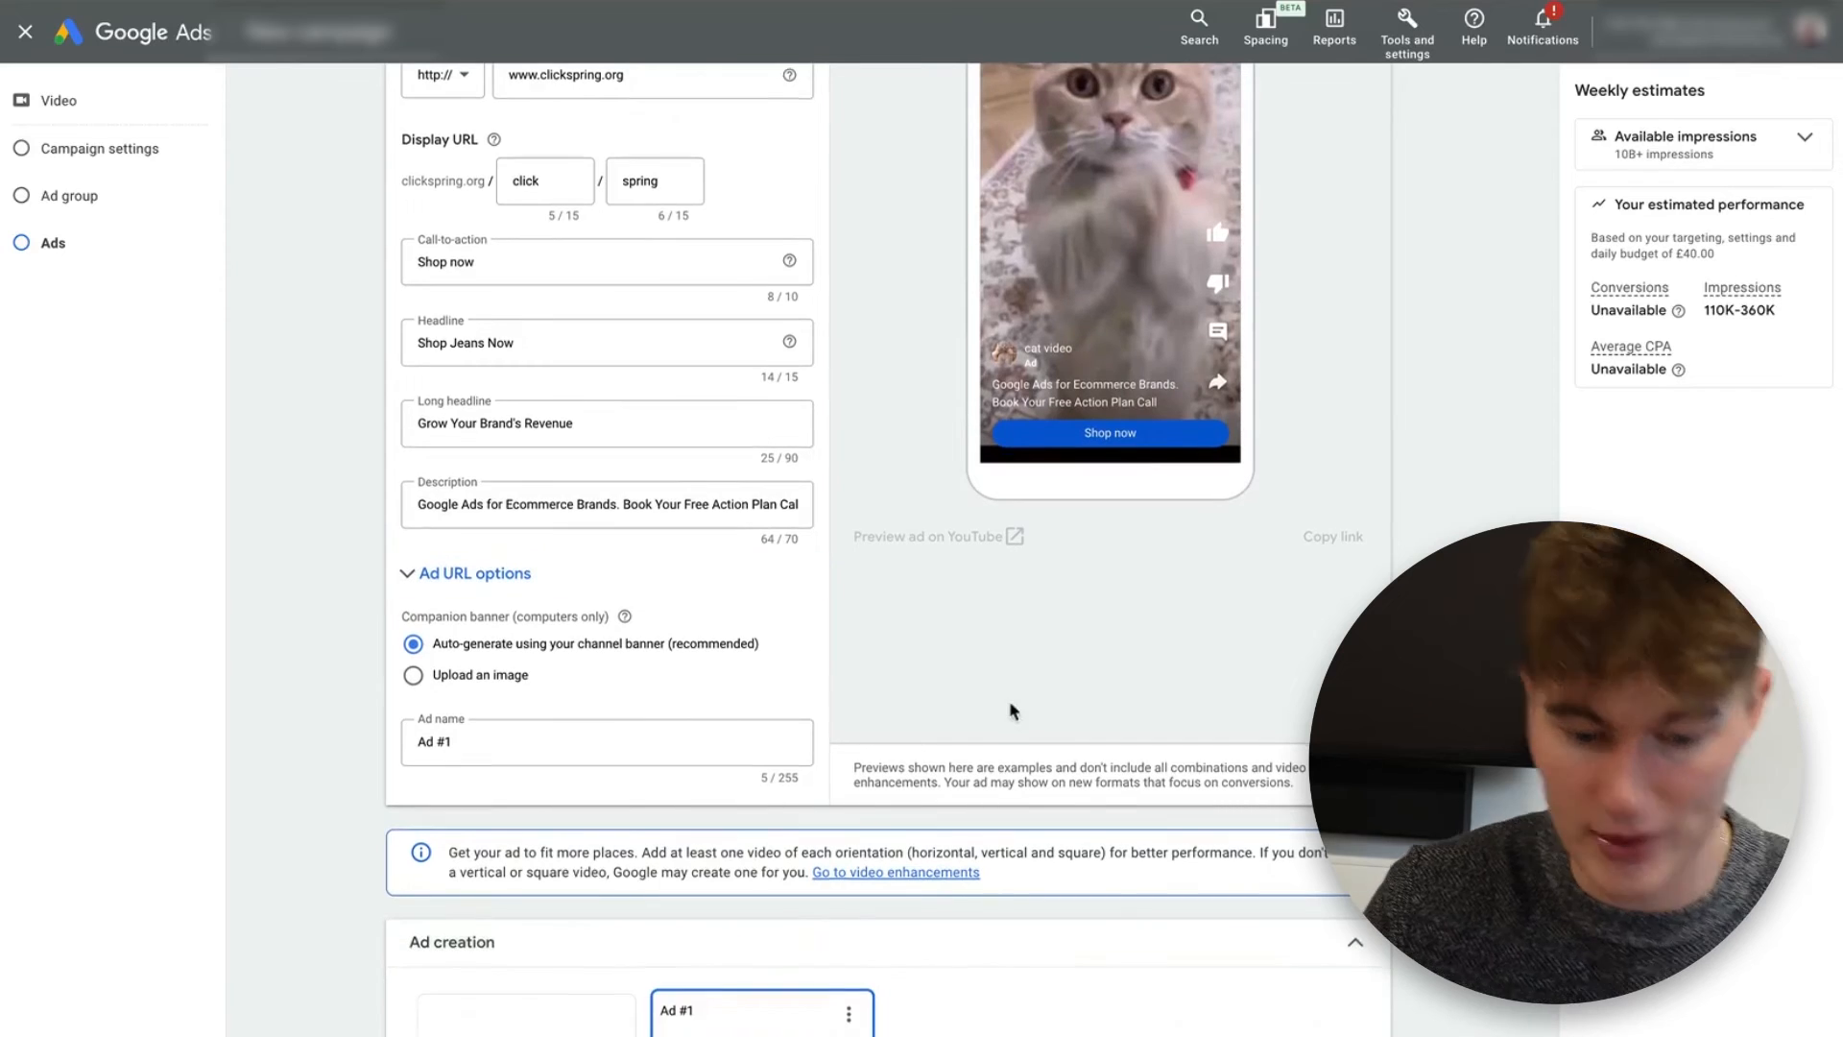
{"action": "scroll", "coordinate": [1010, 710], "scroll_direction": "down", "scroll_amount": 3}
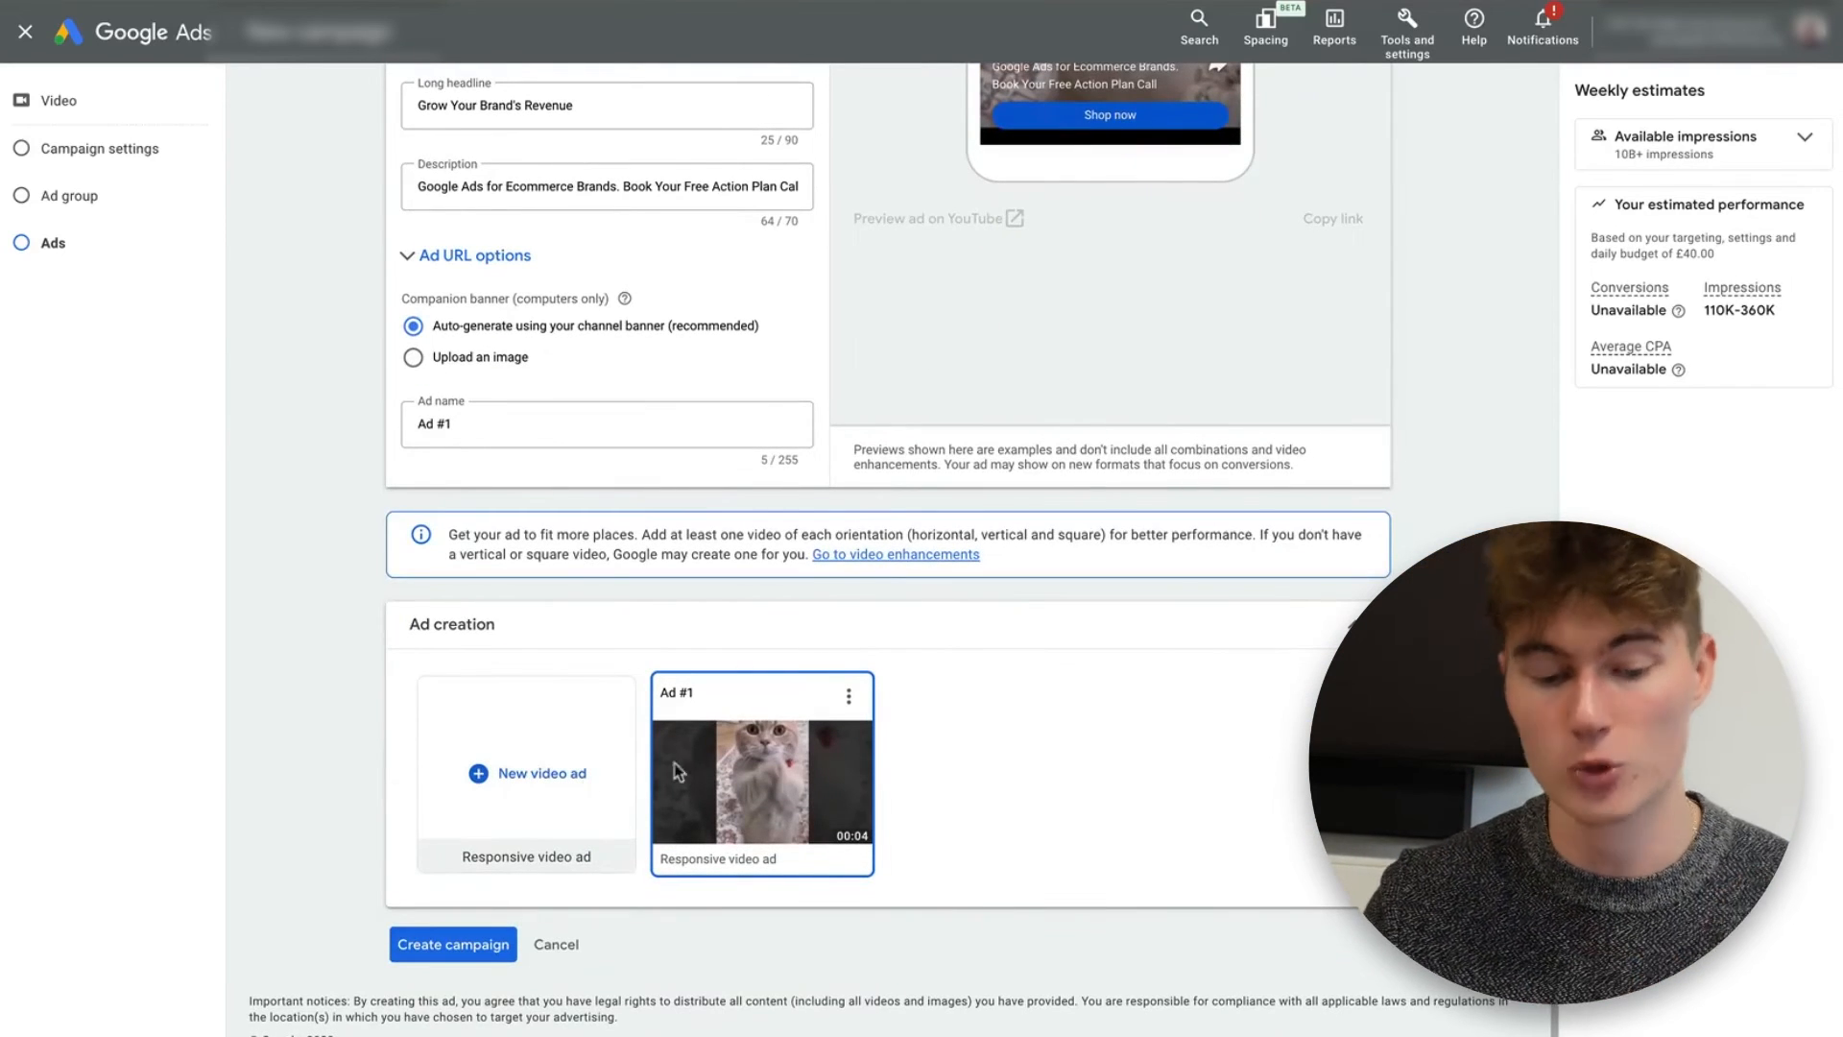
{"action": "left_click", "coordinate": [540, 784]}
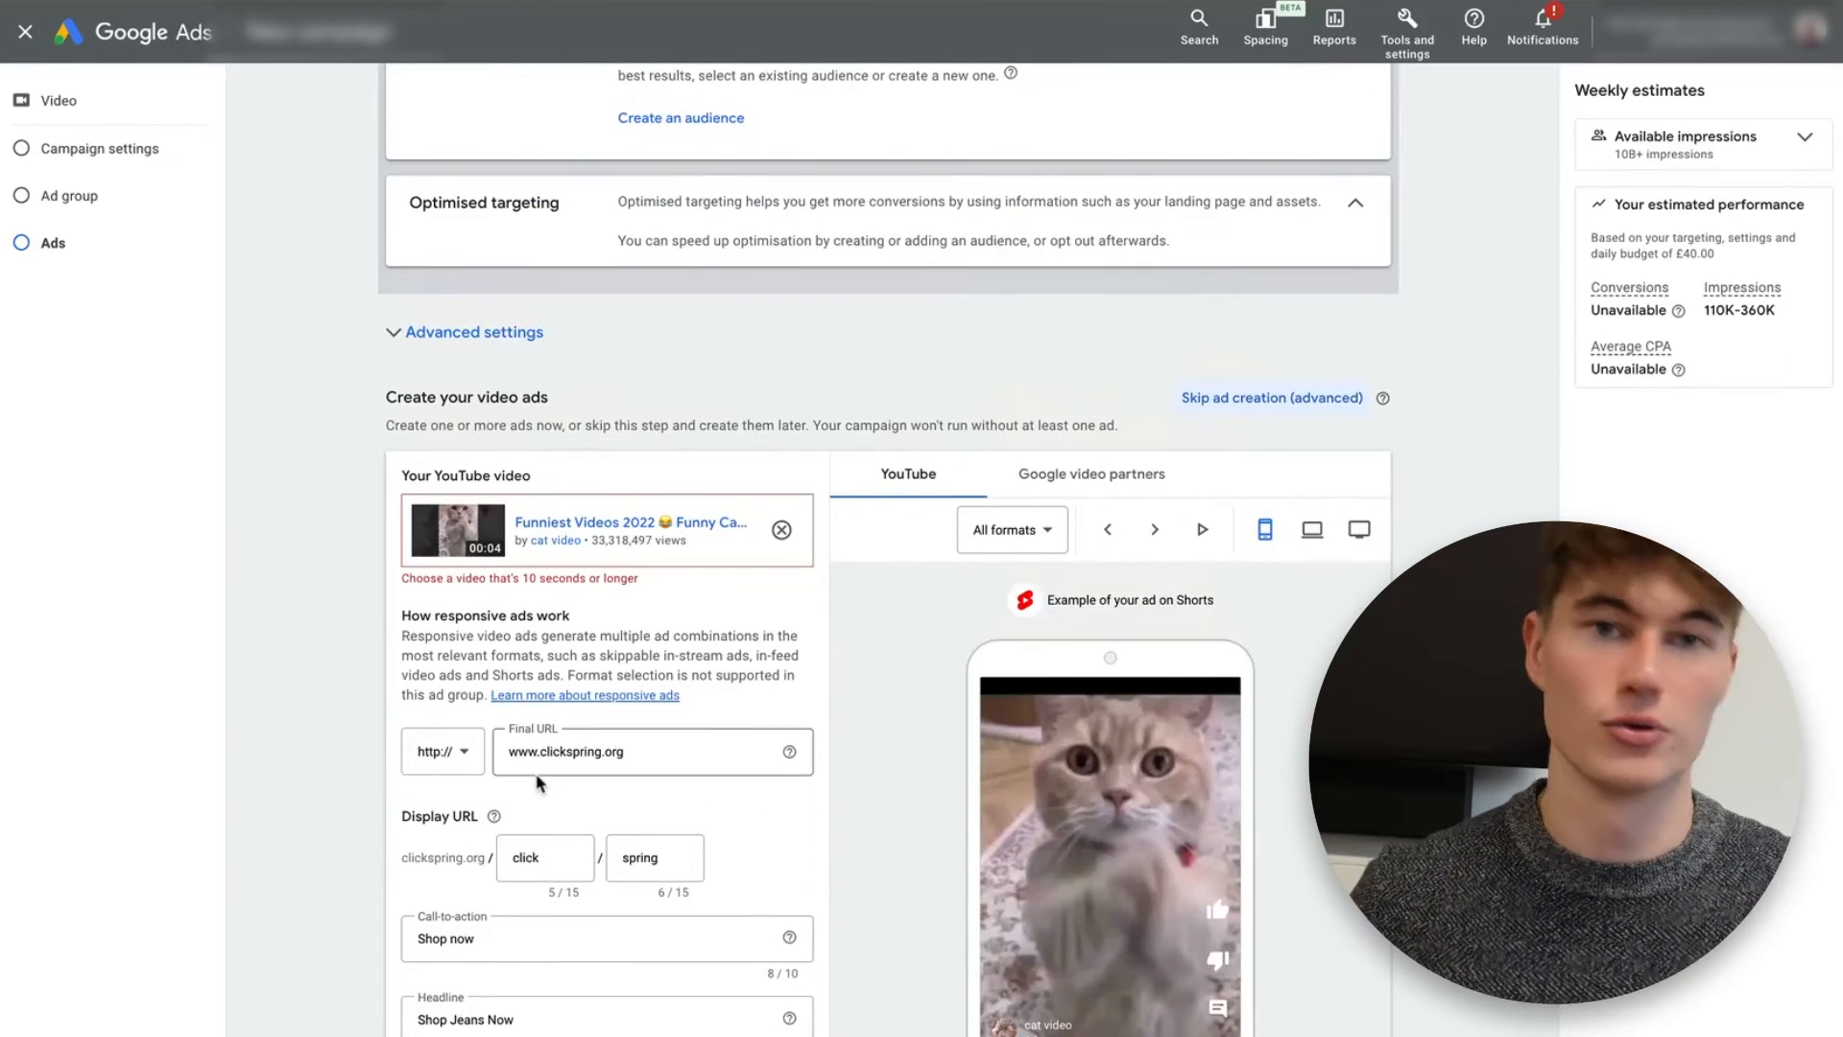